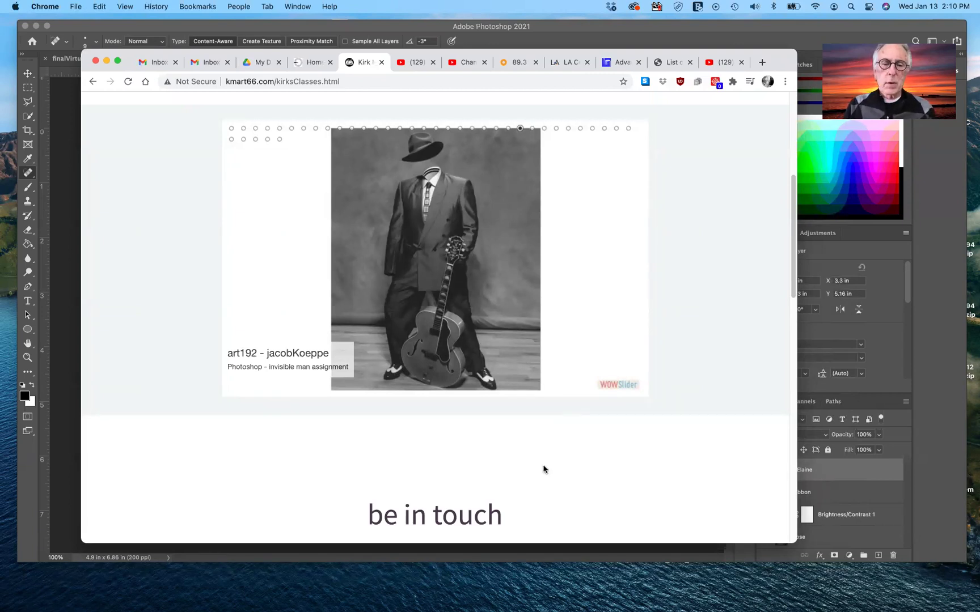
# - Examine the headless suit-and-guitar example of the invisible man assignment in the class page's slideshow
pyautogui.scroll(5, 512, 416)
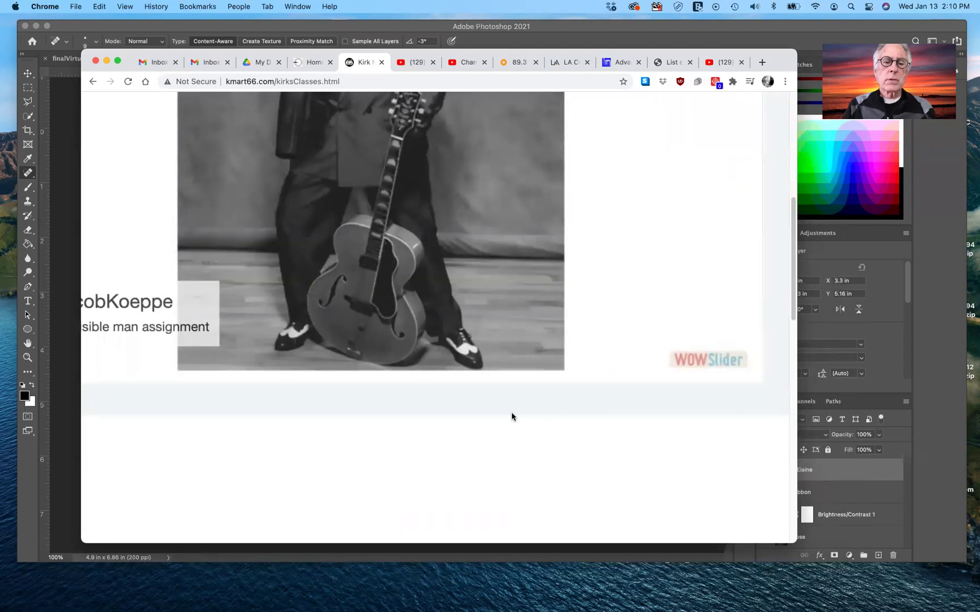
pyautogui.scroll(4, 511, 416)
pyautogui.scroll(2, 512, 417)
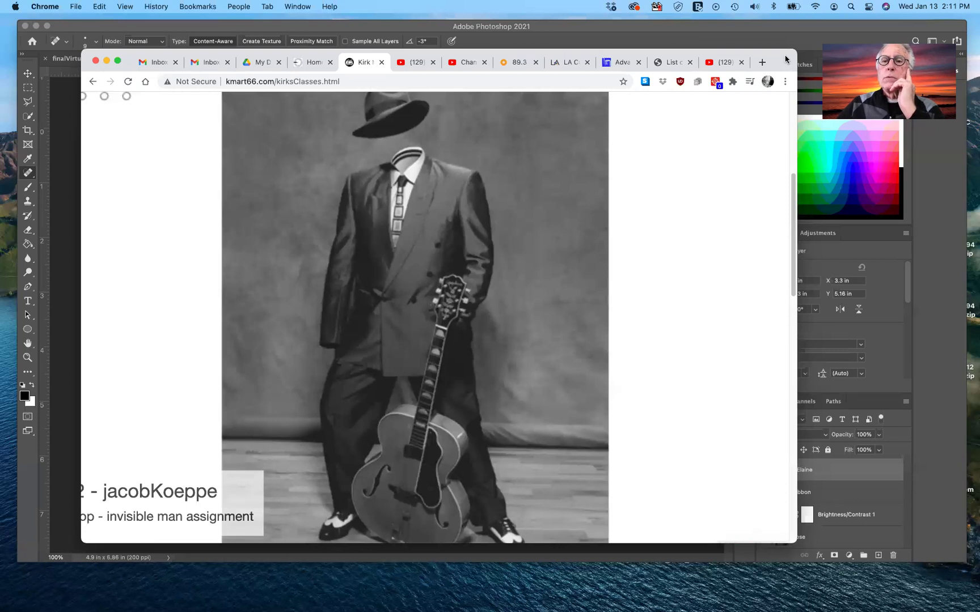
pyautogui.moveTo(786, 63); pyautogui.dragTo(788, 56)
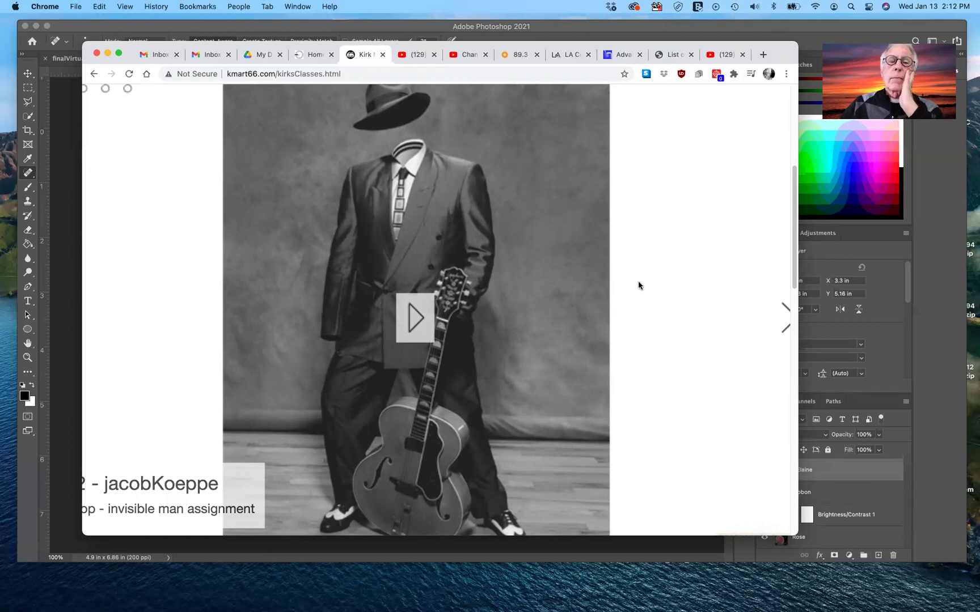
# - Search the web for "arnolfini portrait" in a new browser tab
pyautogui.click(763, 55)
pyautogui.click(521, 73)
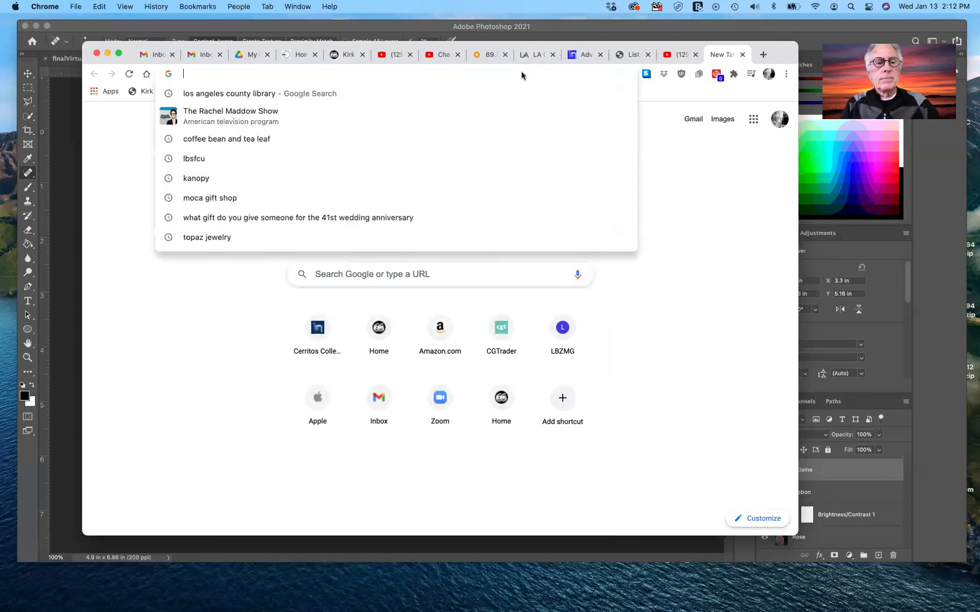
pyautogui.write('ar')
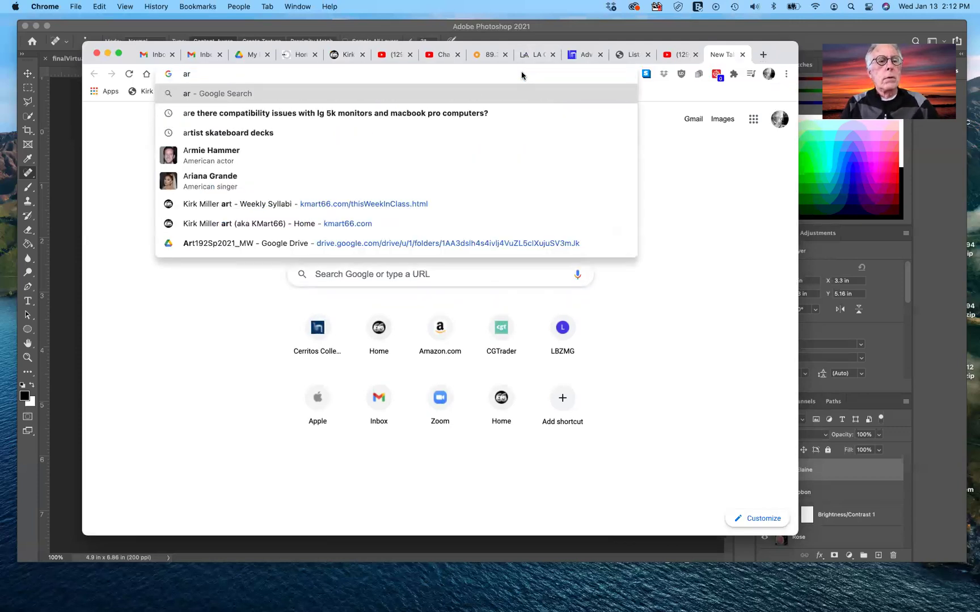
pyautogui.write('nolfin')
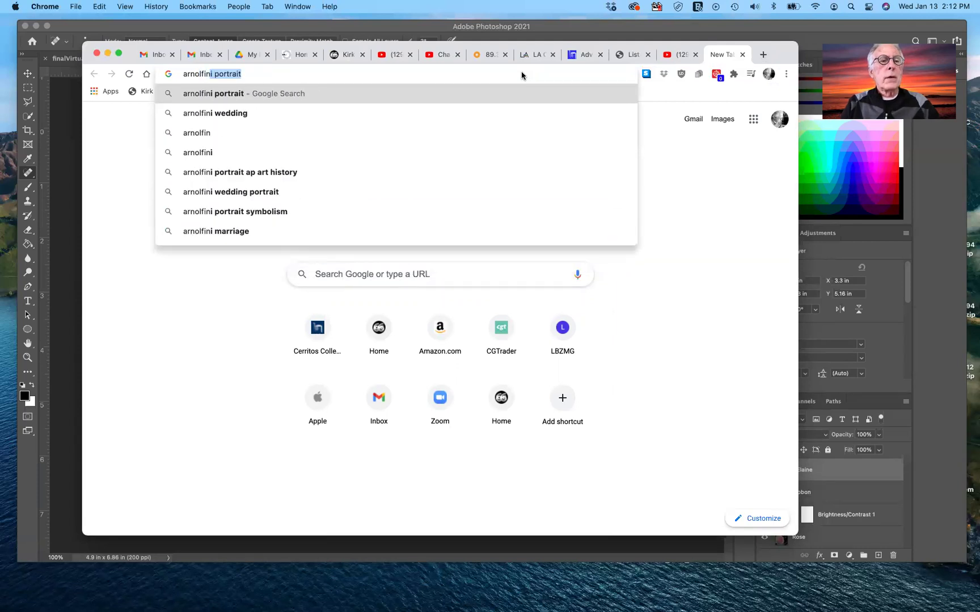
pyautogui.press('Return')
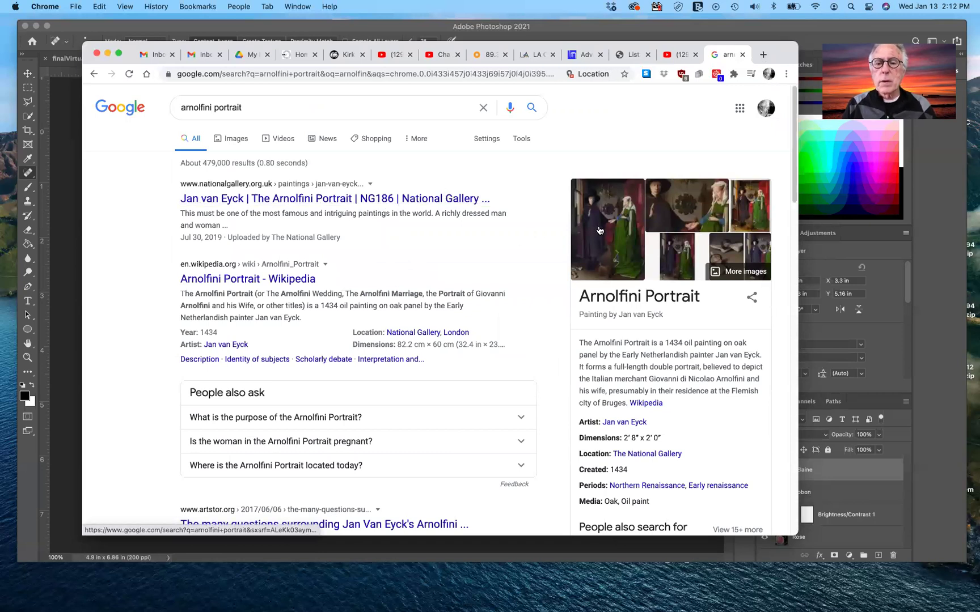
# - Show the image results for the Arnolfini portrait and filter them to Large size
pyautogui.click(237, 138)
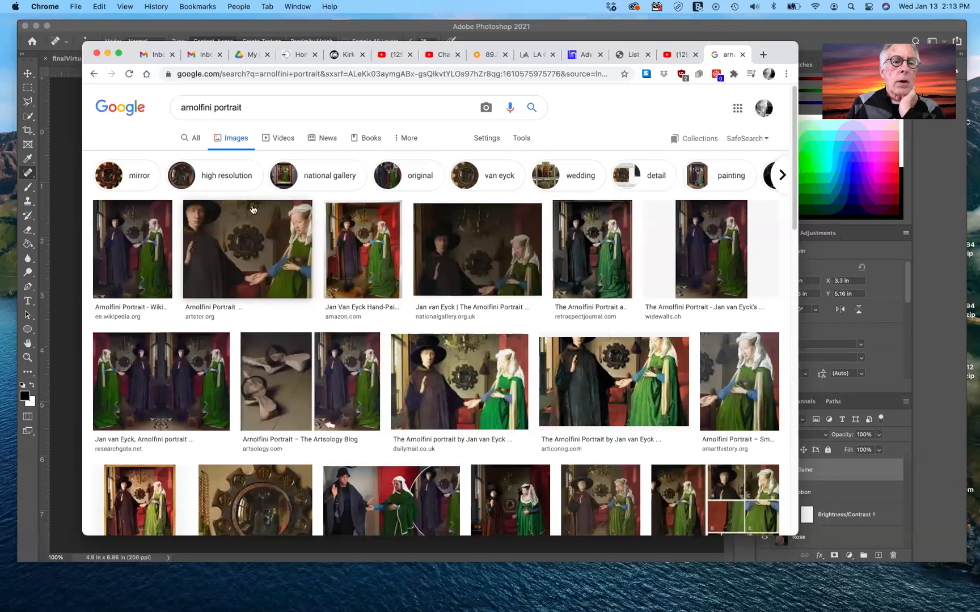
pyautogui.click(520, 141)
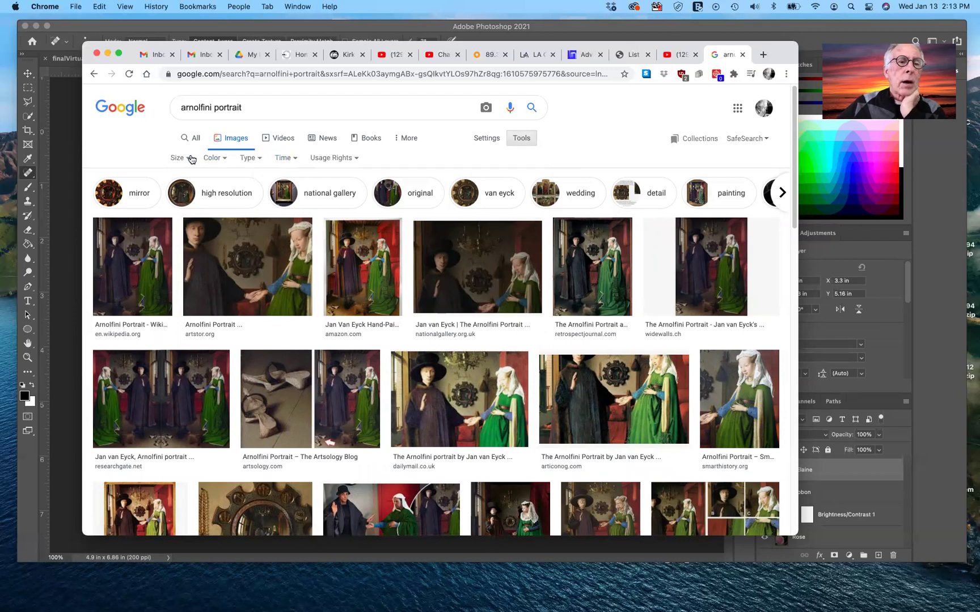
pyautogui.click(190, 159)
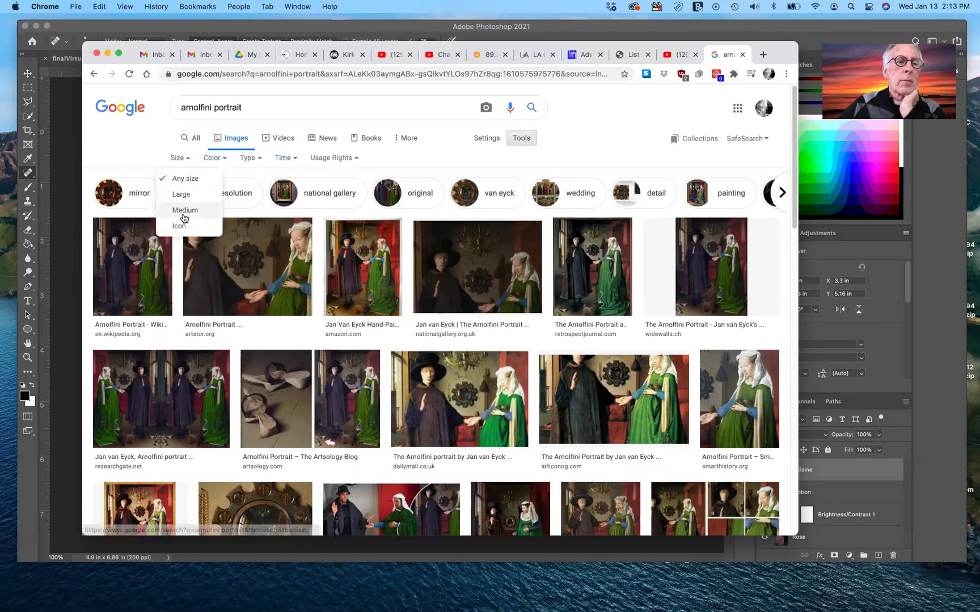
pyautogui.click(189, 197)
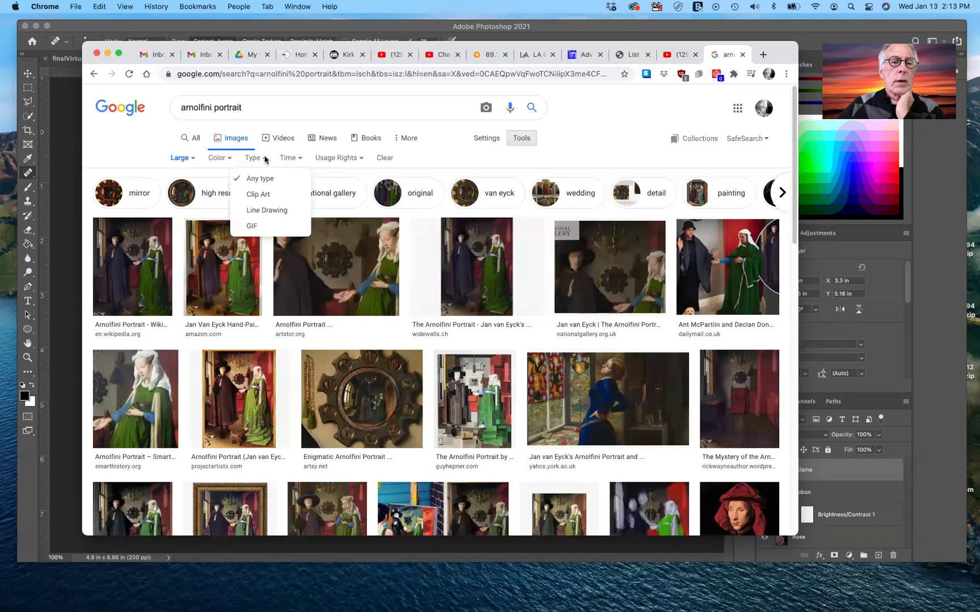
pyautogui.click(265, 159)
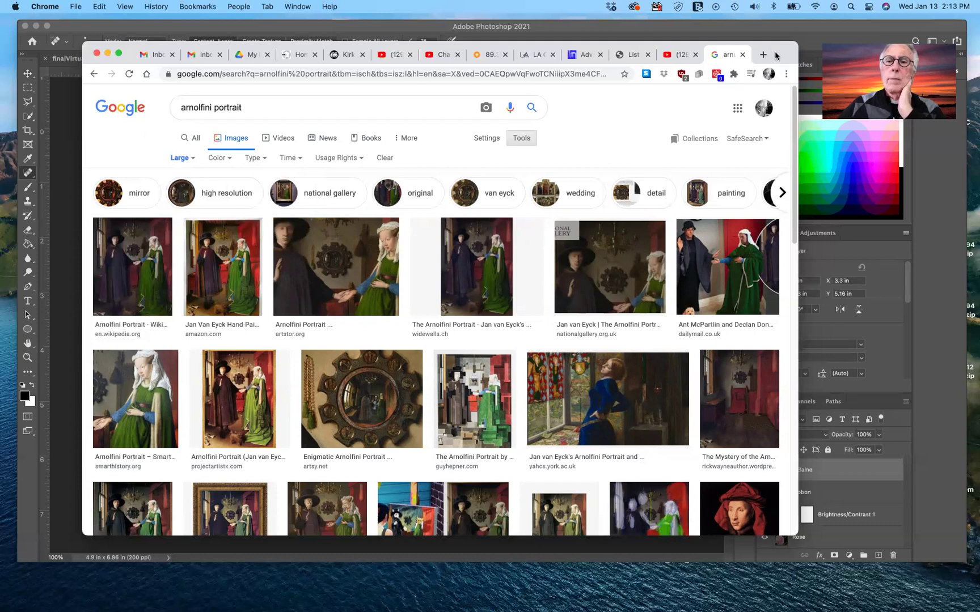
pyautogui.moveTo(777, 54); pyautogui.dragTo(798, 51)
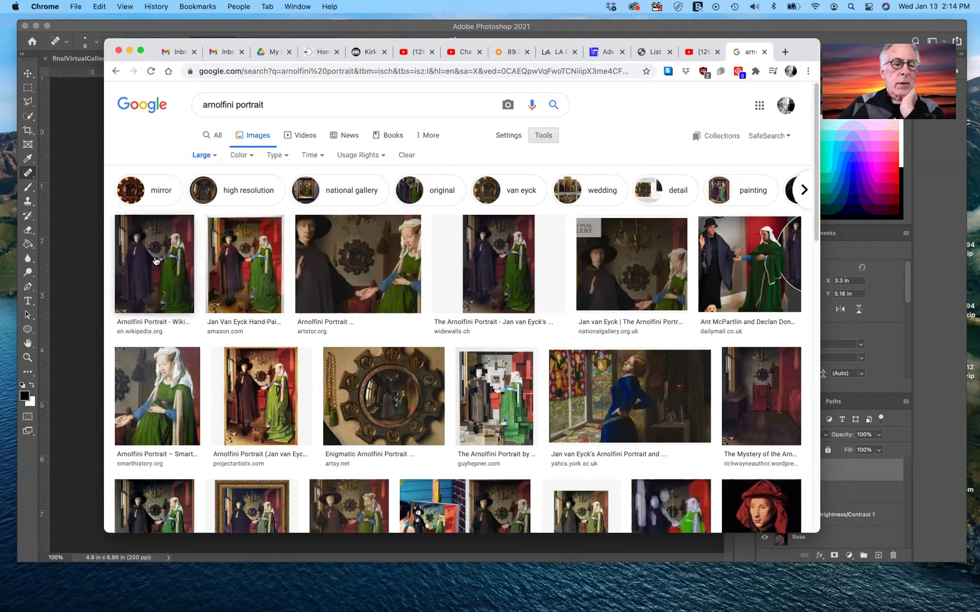
# - Save the Wikipedia version of the Arnolfini Portrait to the Desktop as a JPEG named Van_Eyck_-_Arnolfini_Portrait
pyautogui.click(156, 261)
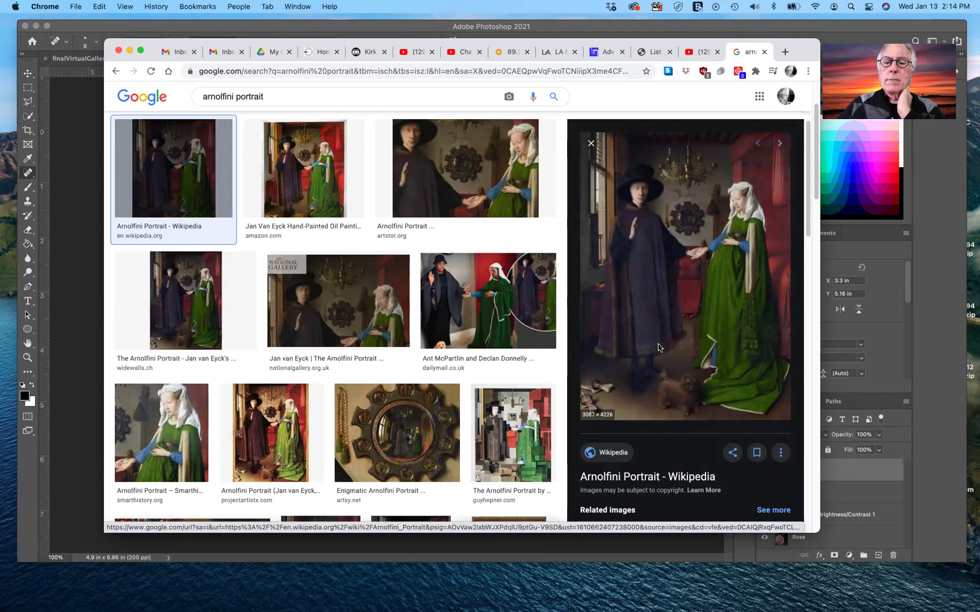
pyautogui.rightClick(665, 322)
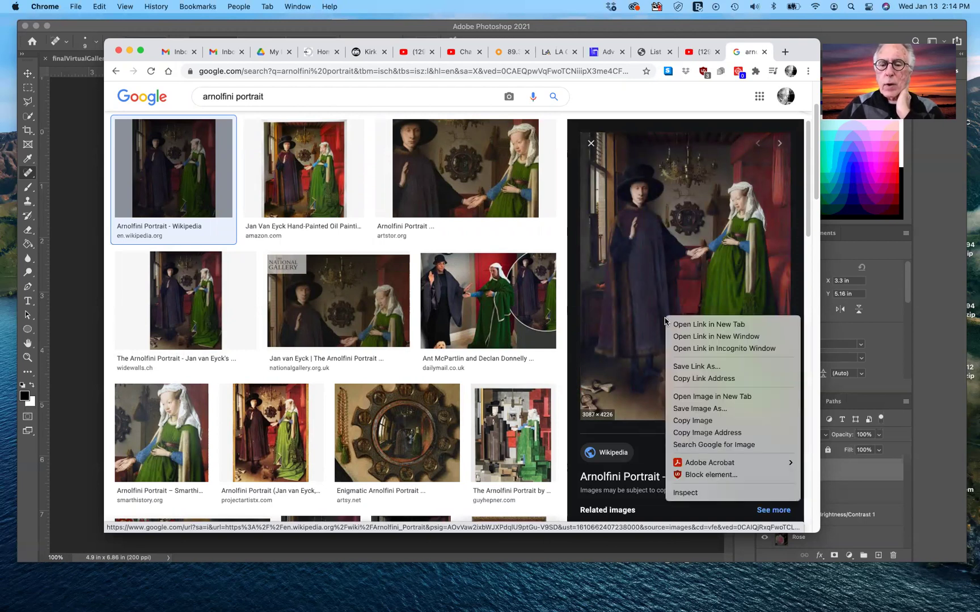
pyautogui.click(699, 409)
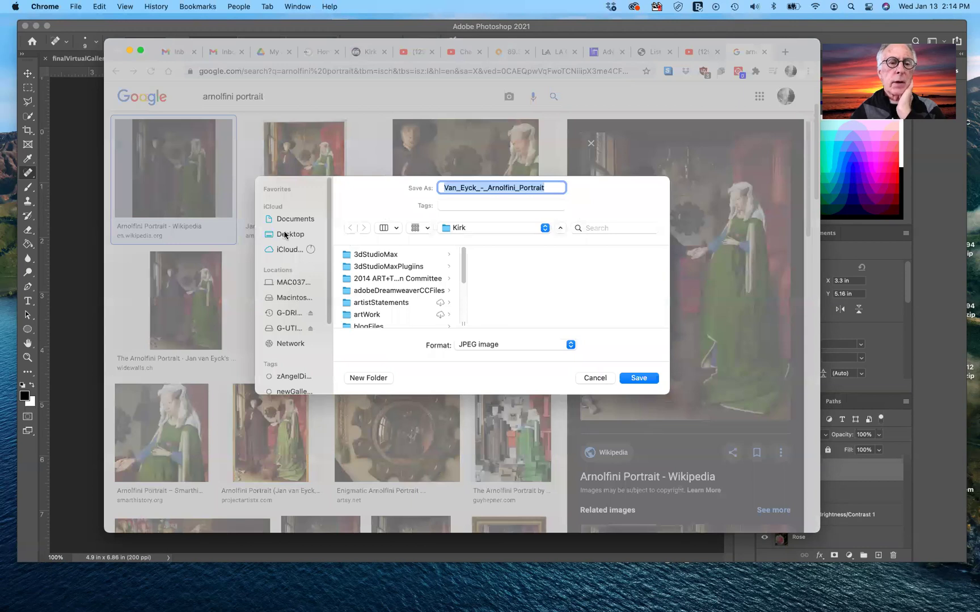
pyautogui.click(287, 237)
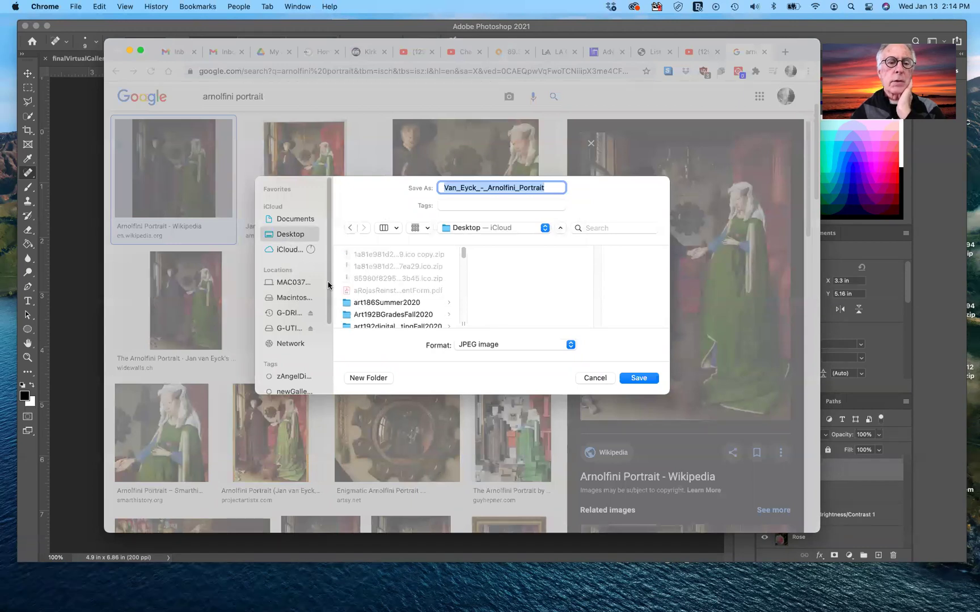
pyautogui.click(638, 380)
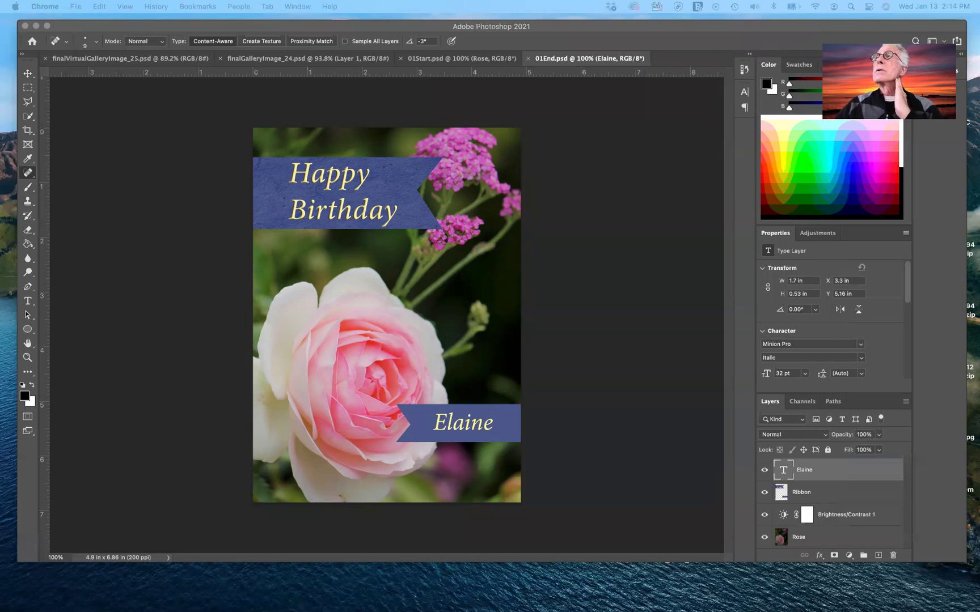
# - Switch to Photoshop and open the Van_Eyck_-_Arnolfini_Portrait.jpg file from the Desktop as a new document
pyautogui.click(696, 28)
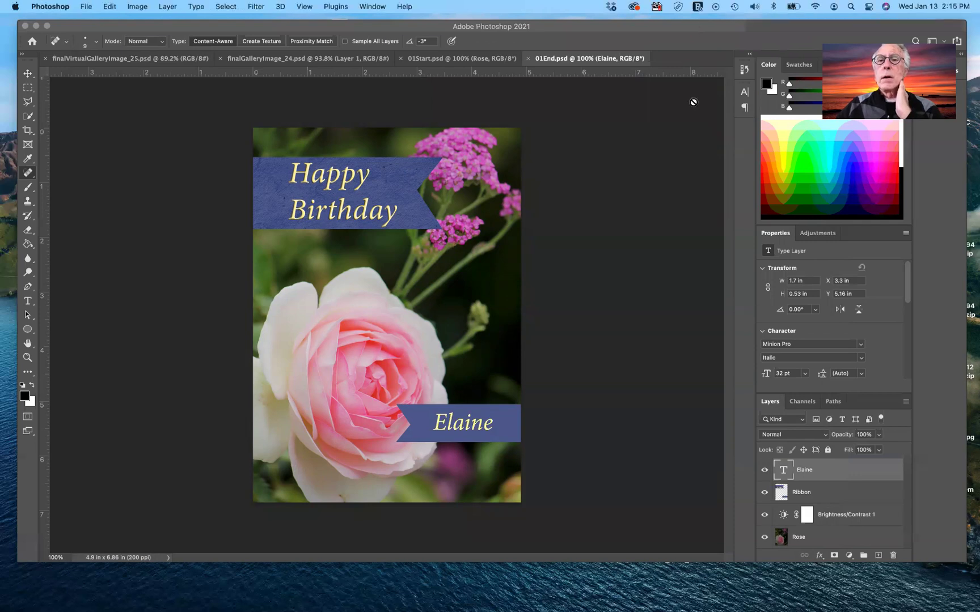
pyautogui.moveTo(701, 55); pyautogui.dragTo(695, 593)
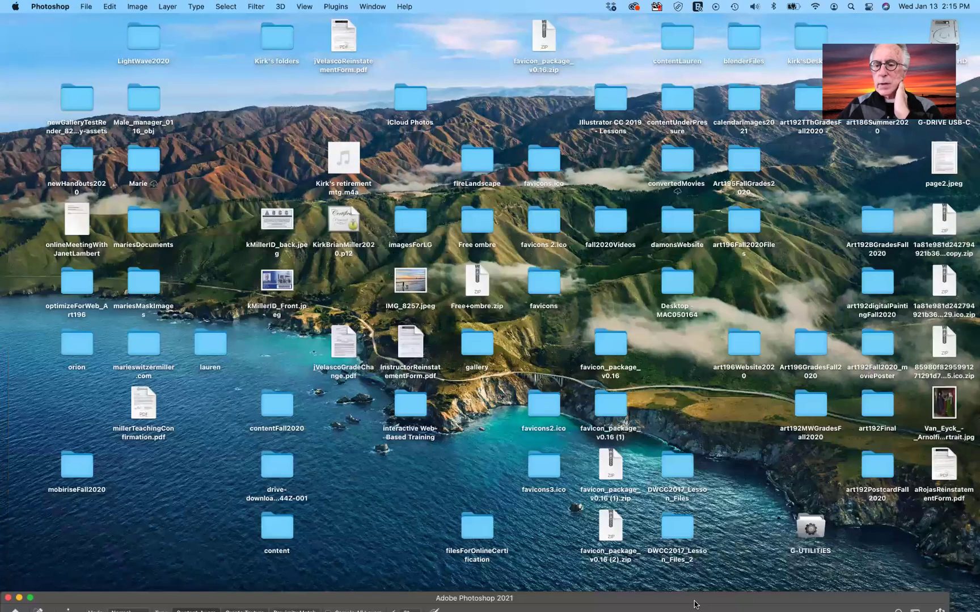
pyautogui.moveTo(683, 212); pyautogui.dragTo(662, 67)
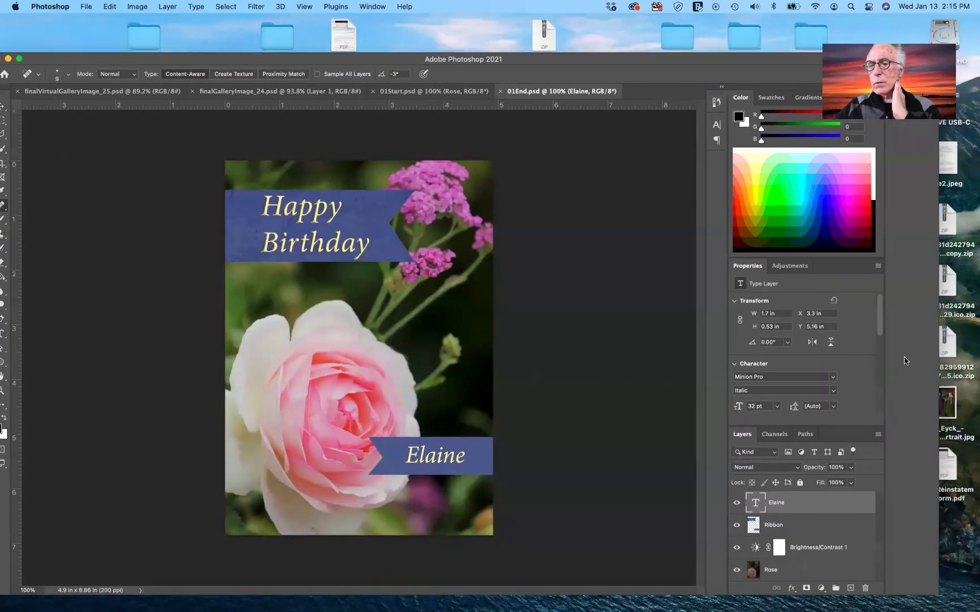
pyautogui.moveTo(947, 407); pyautogui.dragTo(481, 595)
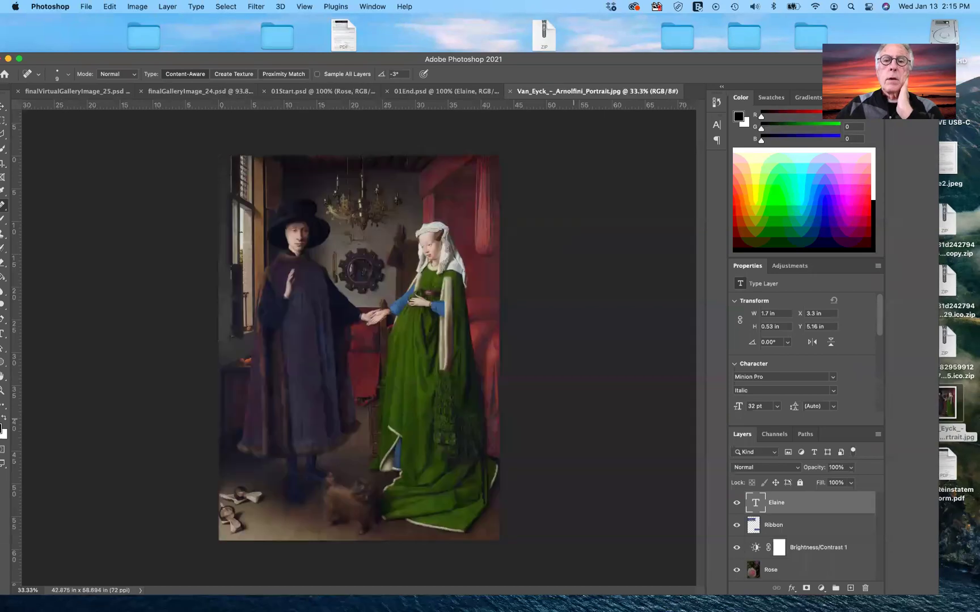
pyautogui.moveTo(525, 61); pyautogui.dragTo(552, 48)
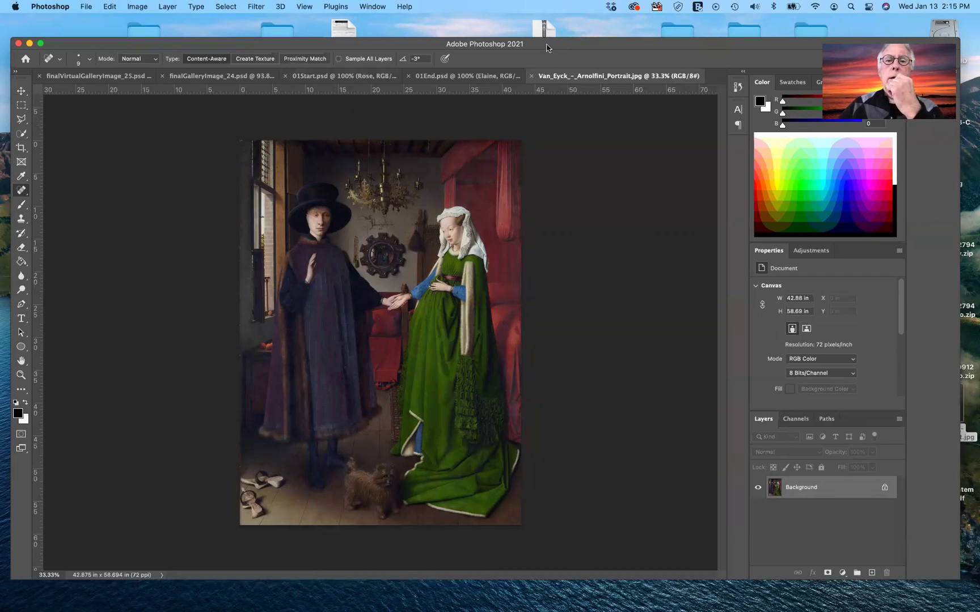
pyautogui.moveTo(551, 36); pyautogui.dragTo(555, 26)
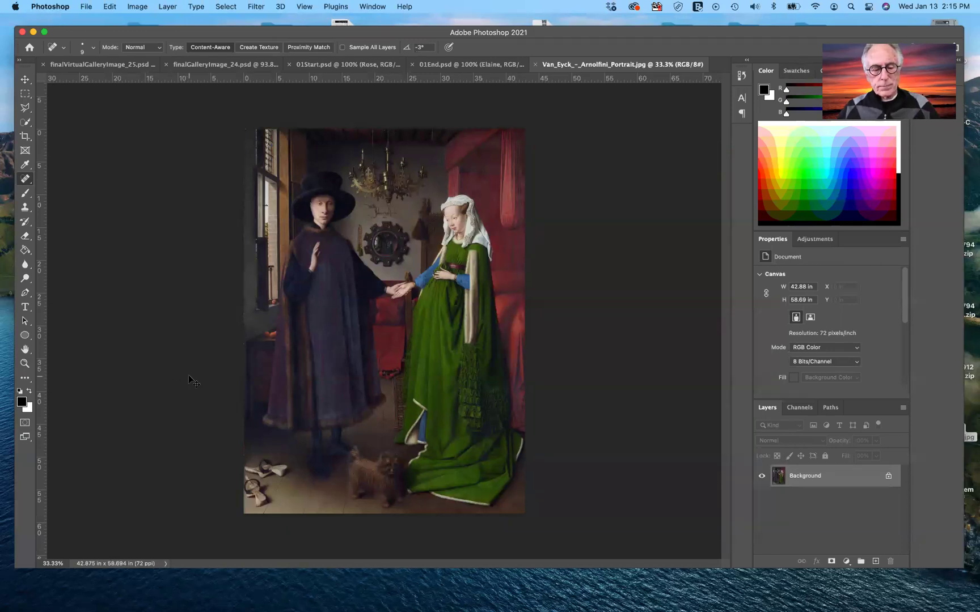
# - Hide the document rulers and show them again
pyautogui.press('super+r')
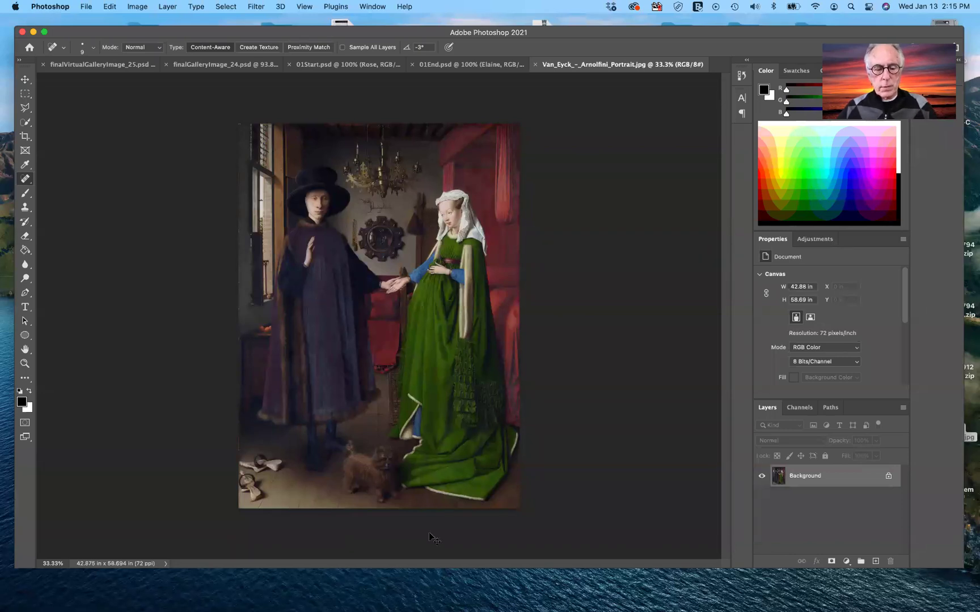
pyautogui.press('super+r')
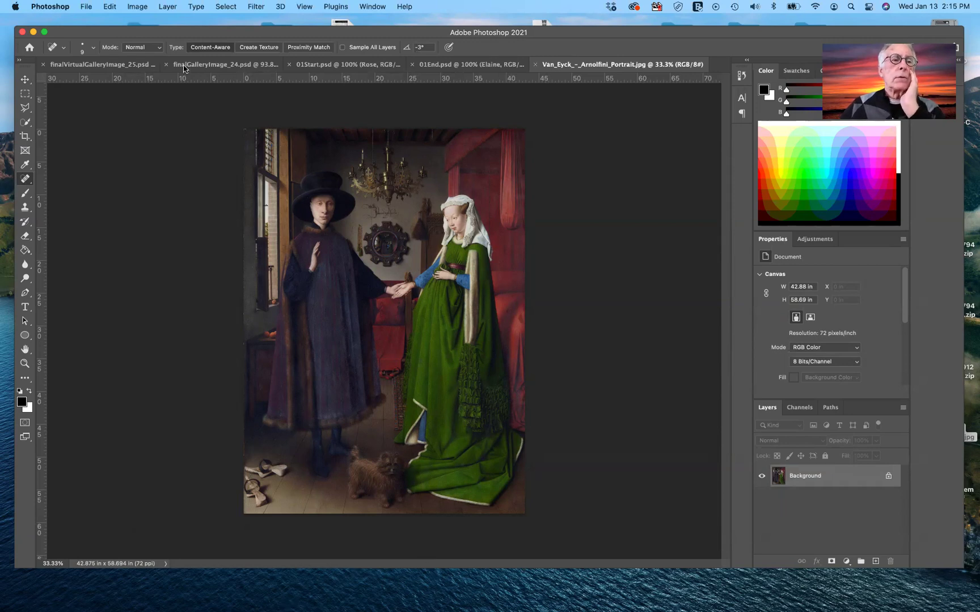
# - Set the portrait's image resolution to 240 pixels/inch with resampling off
pyautogui.click(134, 6)
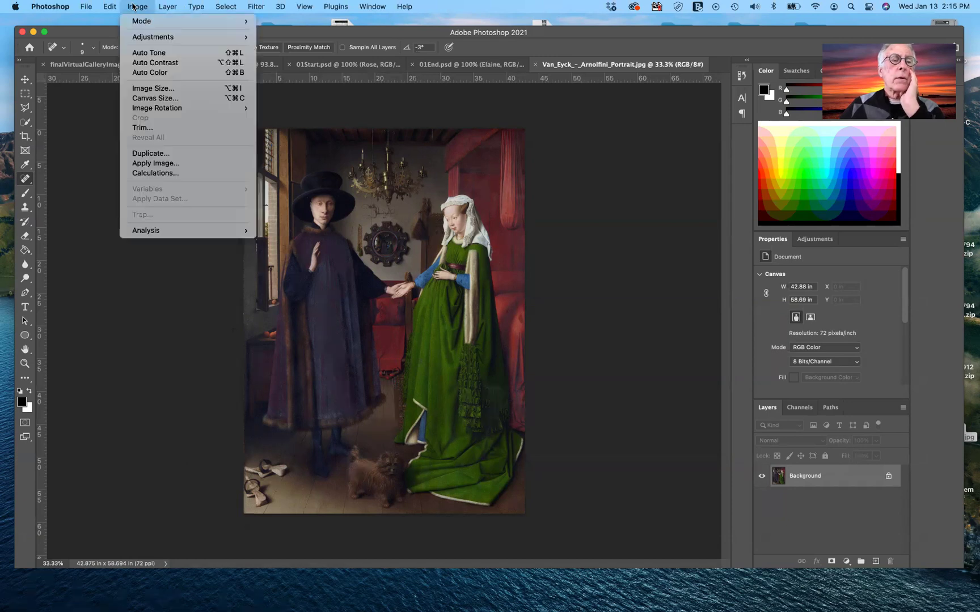
pyautogui.click(157, 89)
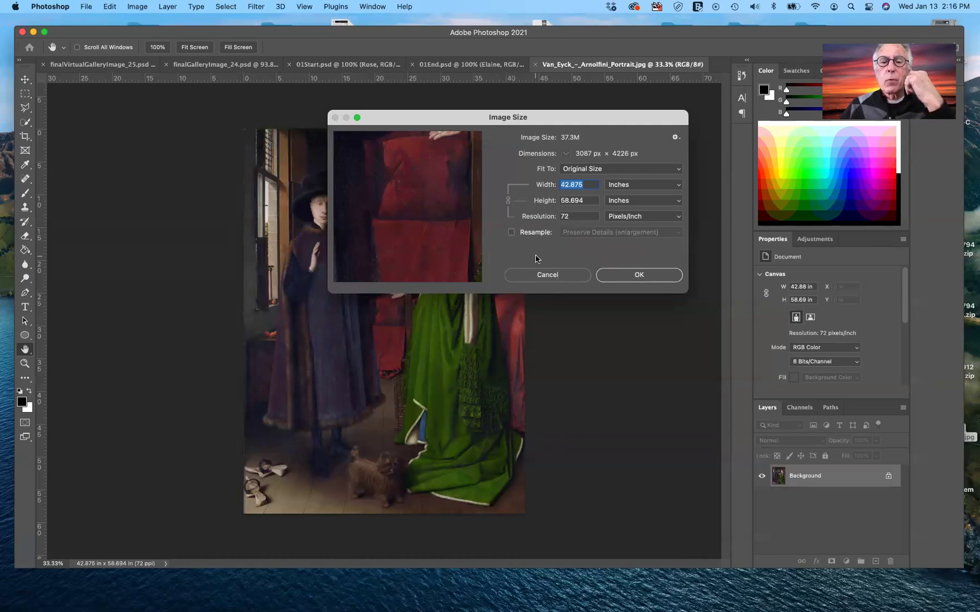
pyautogui.doubleClick(559, 217)
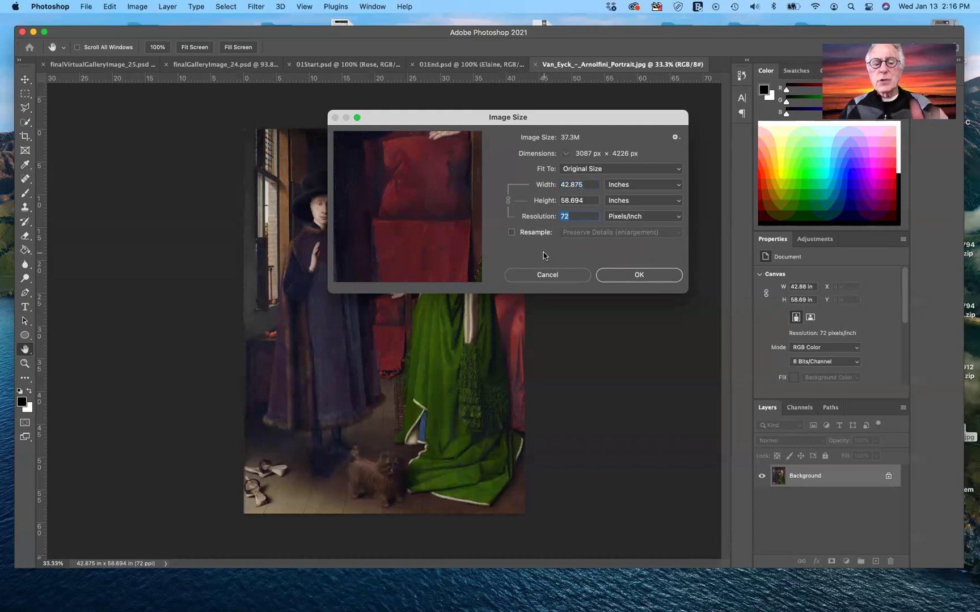
pyautogui.write('240')
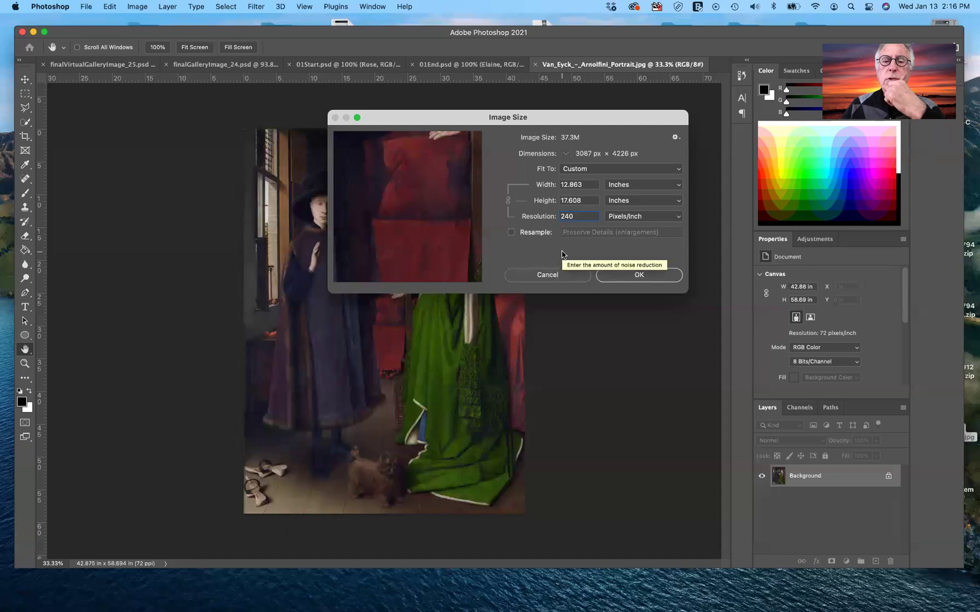
pyautogui.click(624, 276)
pyautogui.press('j')
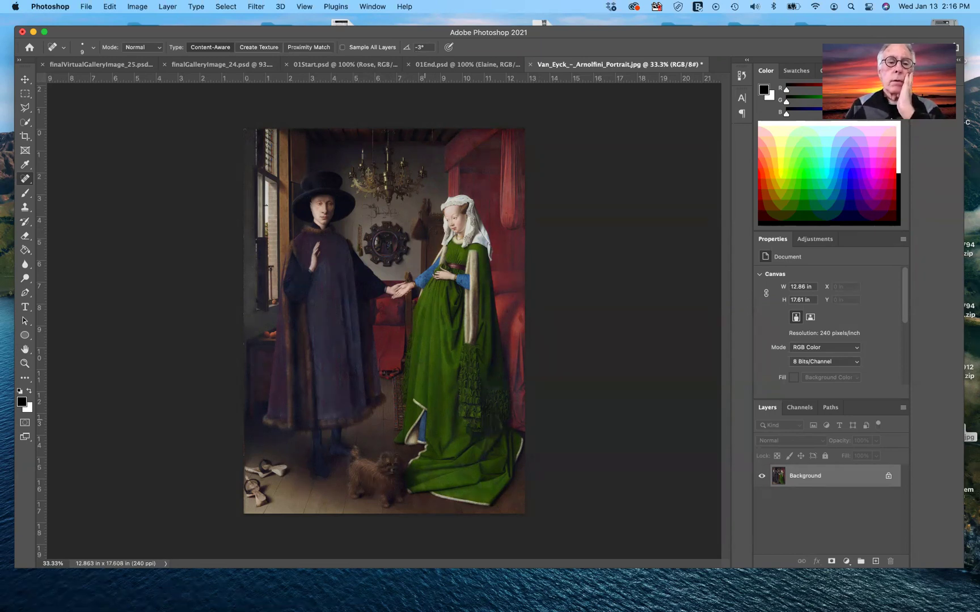
# - Examine the painting's two figures up close, from their heads and hands down to the dog and shoes
pyautogui.scroll(5, 425, 419)
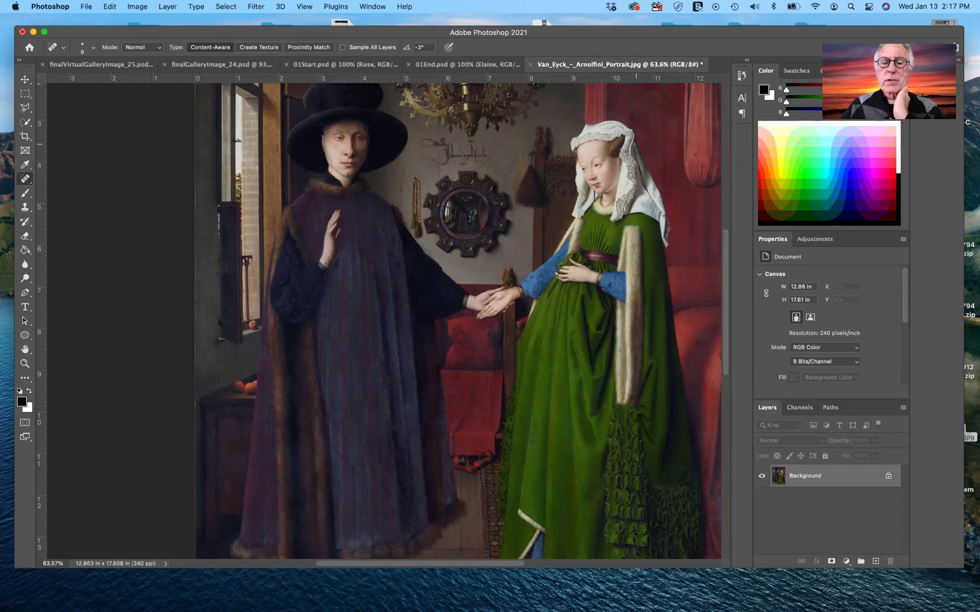
pyautogui.scroll(-1, 632, 147)
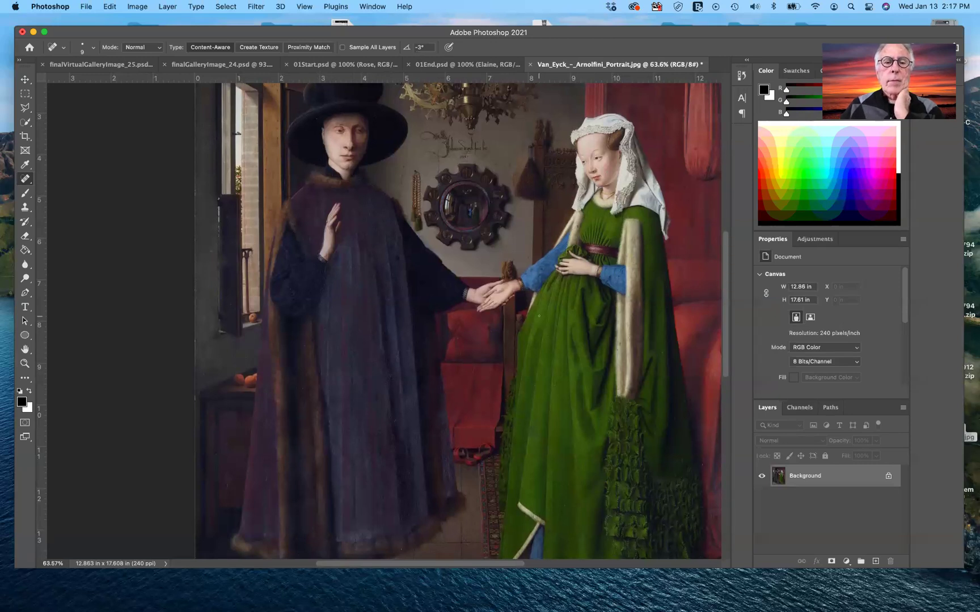
pyautogui.scroll(-2, 539, 355)
pyautogui.scroll(-3, 527, 301)
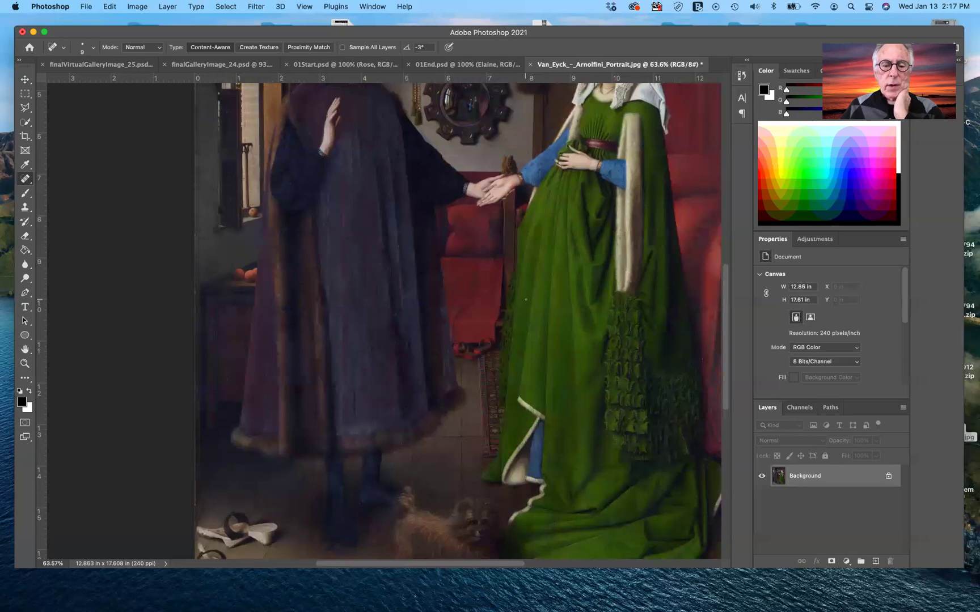
pyautogui.scroll(-3, 528, 301)
pyautogui.scroll(4, 521, 294)
pyautogui.scroll(5, 521, 294)
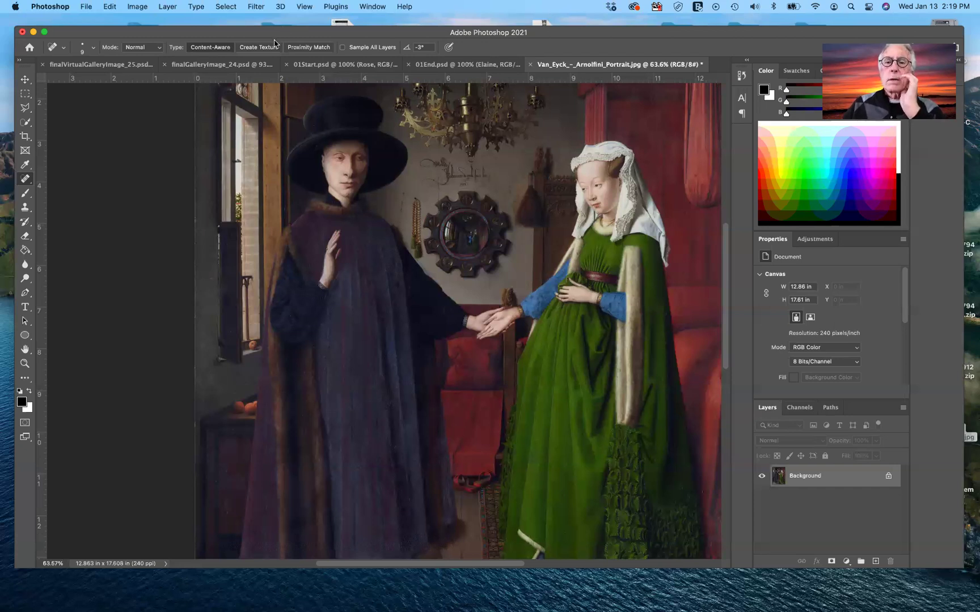
# - Compare the finished 01End.psd birthday card with the 01Start.psd rose image, and dismiss the incoming message notification
pyautogui.click(434, 67)
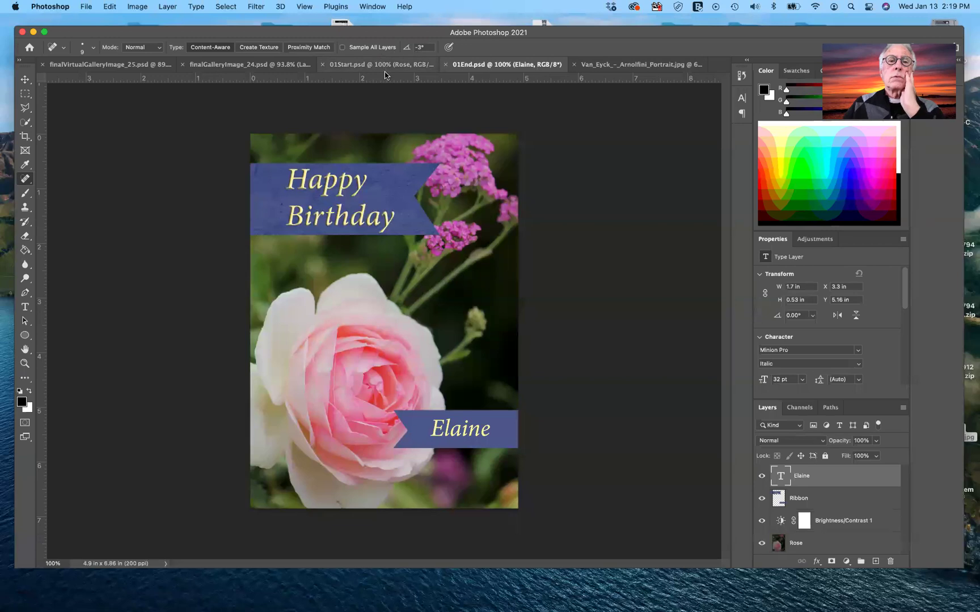
pyautogui.click(387, 62)
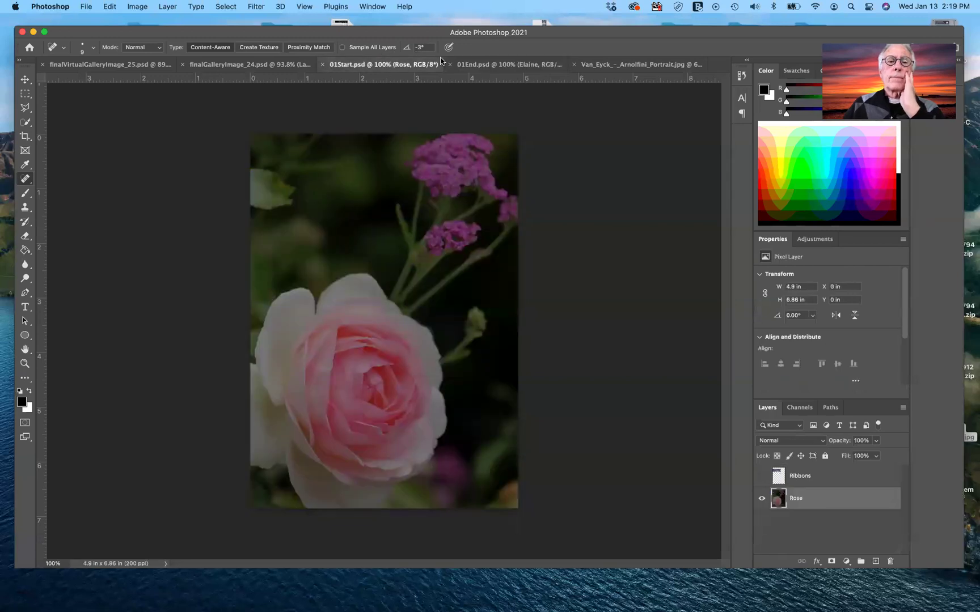
pyautogui.click(510, 64)
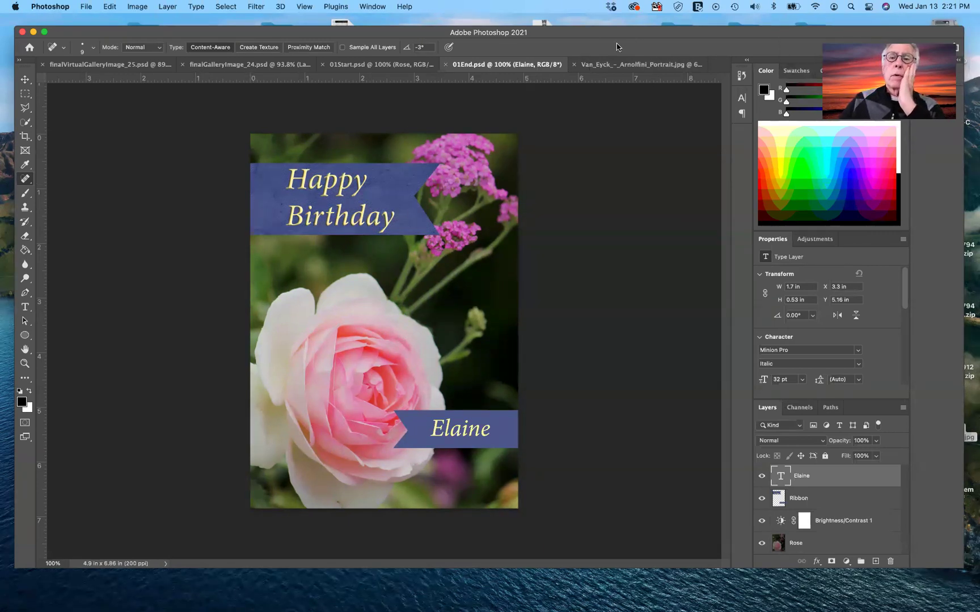
pyautogui.moveTo(587, 33); pyautogui.dragTo(589, 27)
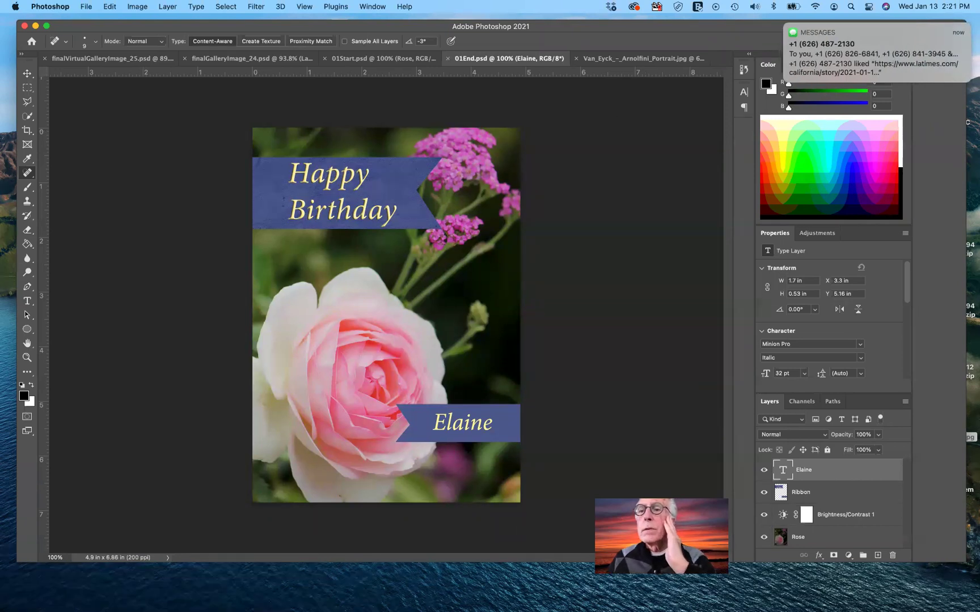
pyautogui.moveTo(798, 36)
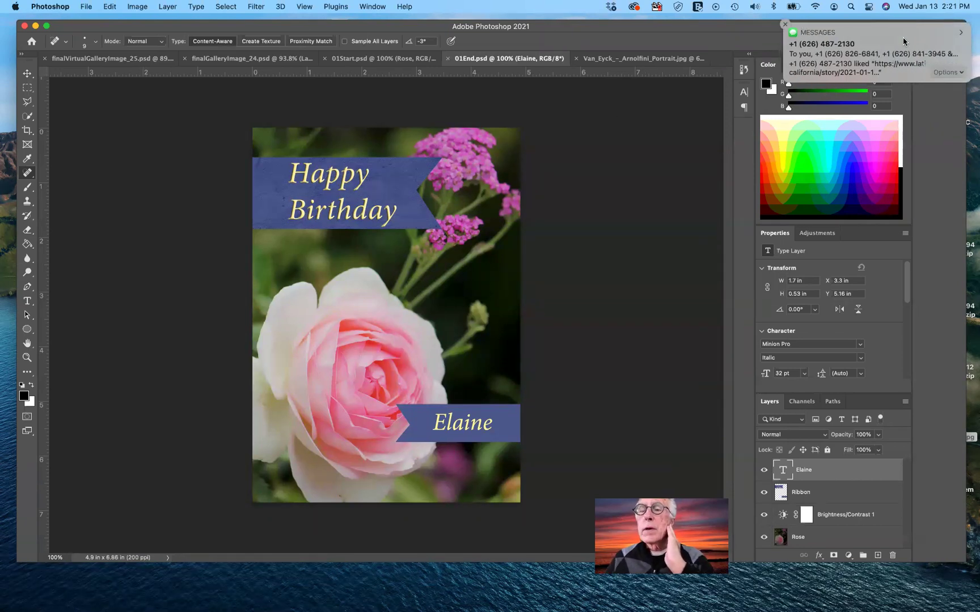
pyautogui.click(785, 26)
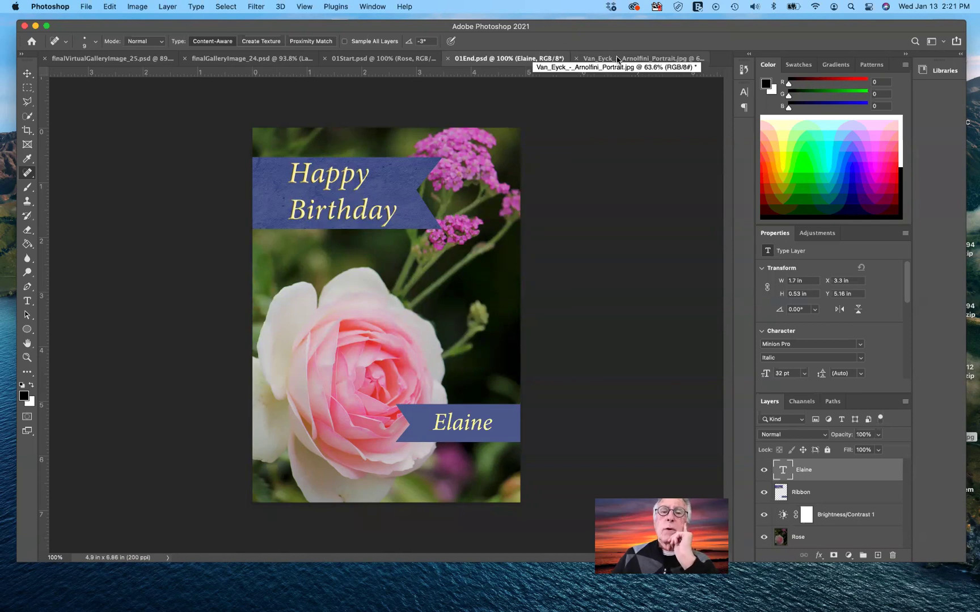
# - Review the Arnolfini portrait and the 01End.psd card, return to 01Start.psd, and dismiss the new message notification
pyautogui.click(618, 60)
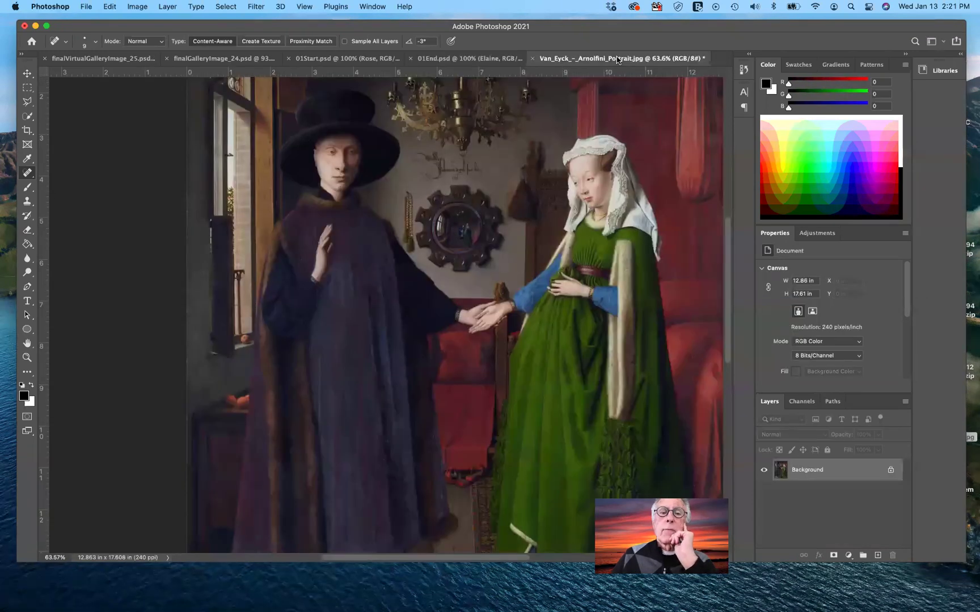
pyautogui.click(500, 58)
pyautogui.click(381, 58)
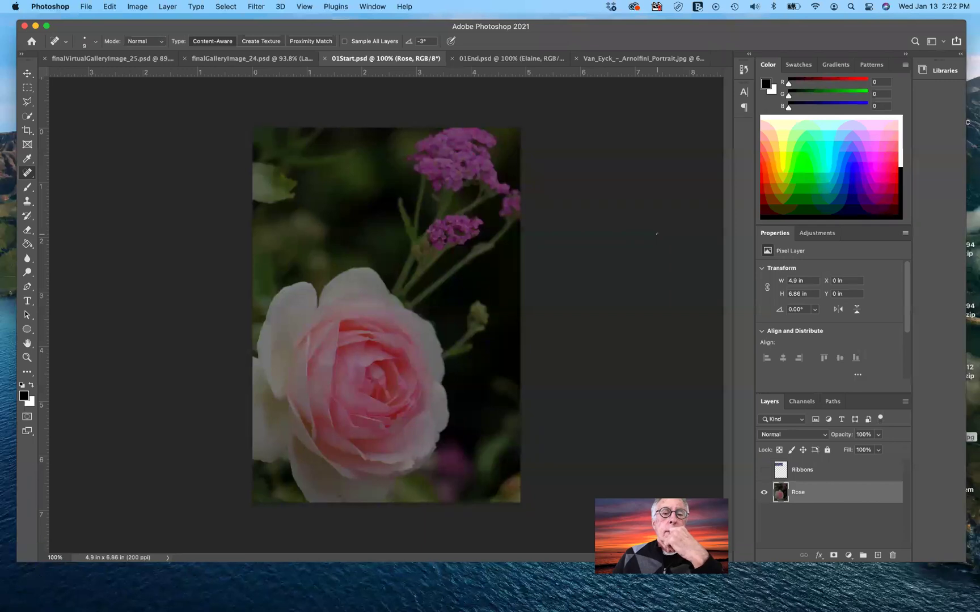
pyautogui.click(531, 59)
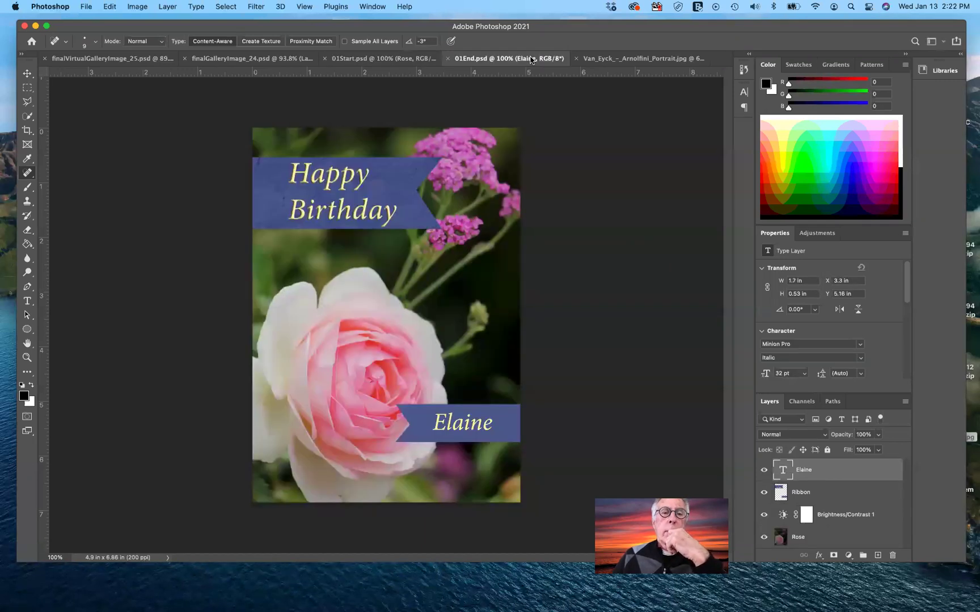
pyautogui.click(395, 59)
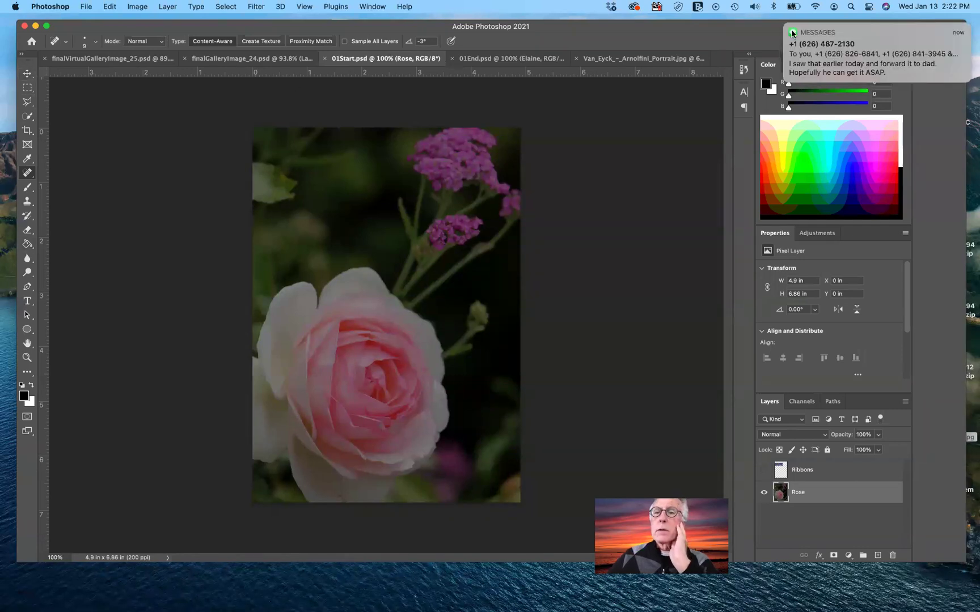
pyautogui.click(785, 25)
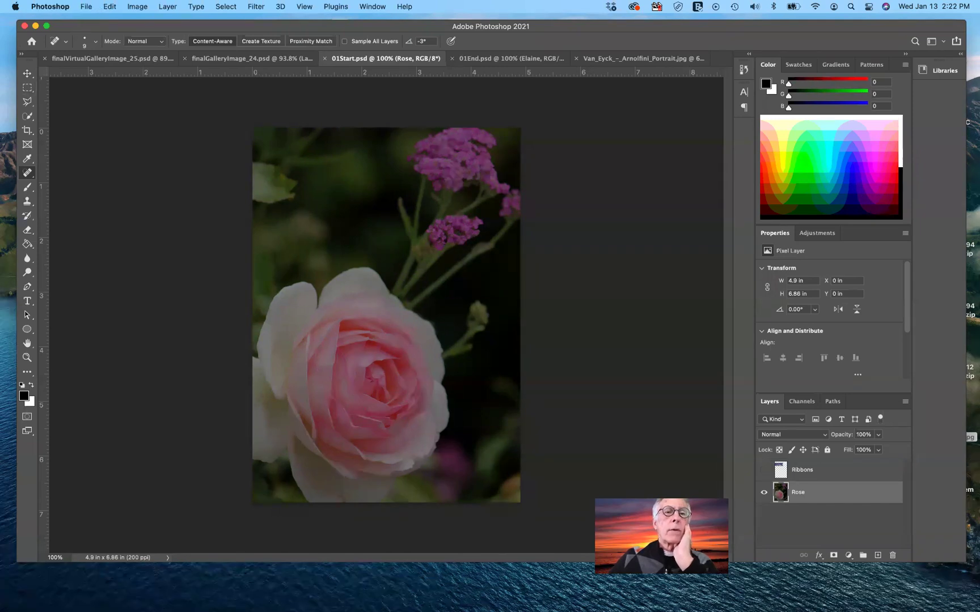
# - Look through the available swatches, gradients, patterns and adjustments, and return to the color and layer property settings
pyautogui.click(373, 7)
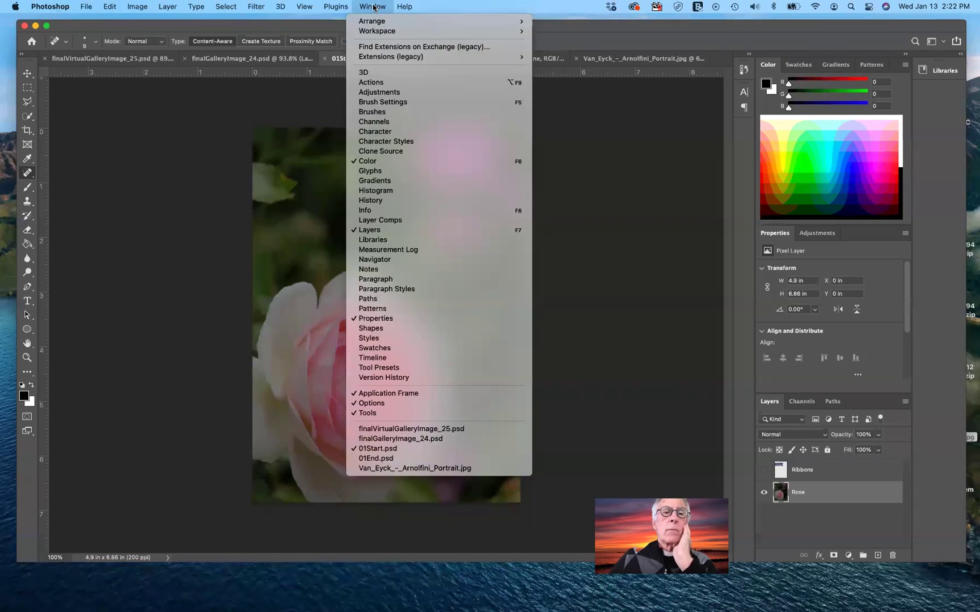
pyautogui.click(325, 23)
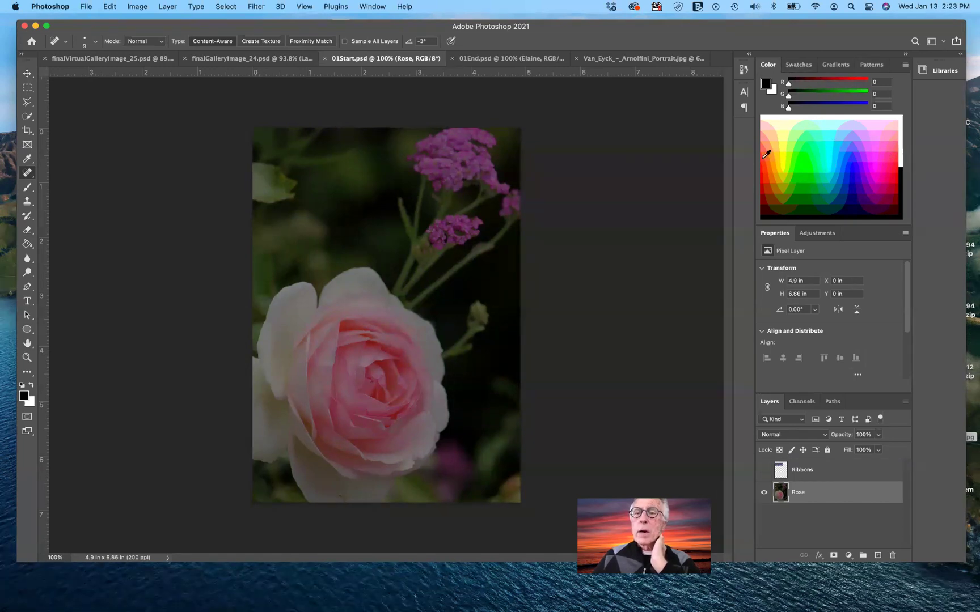
pyautogui.click(800, 67)
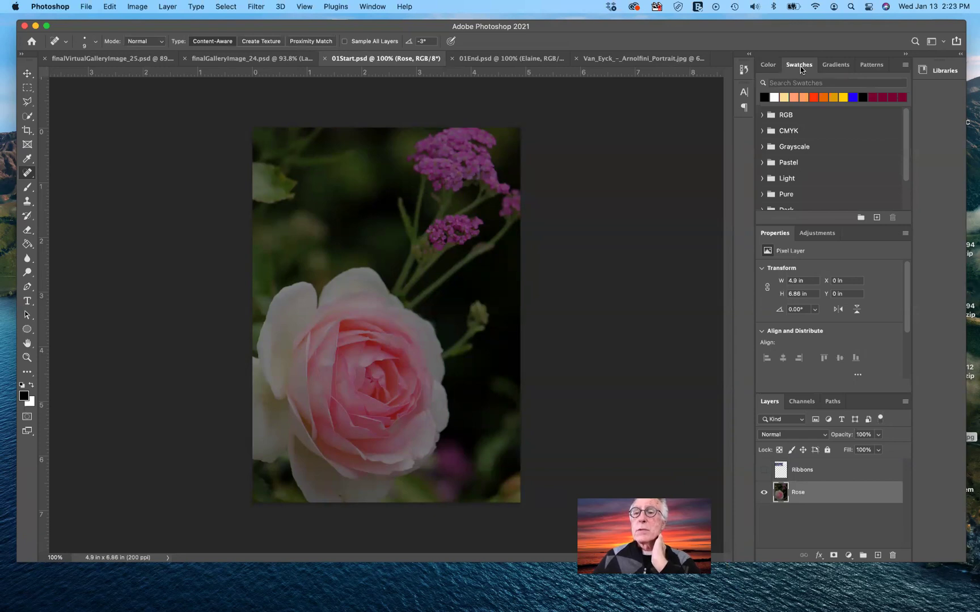
pyautogui.click(850, 66)
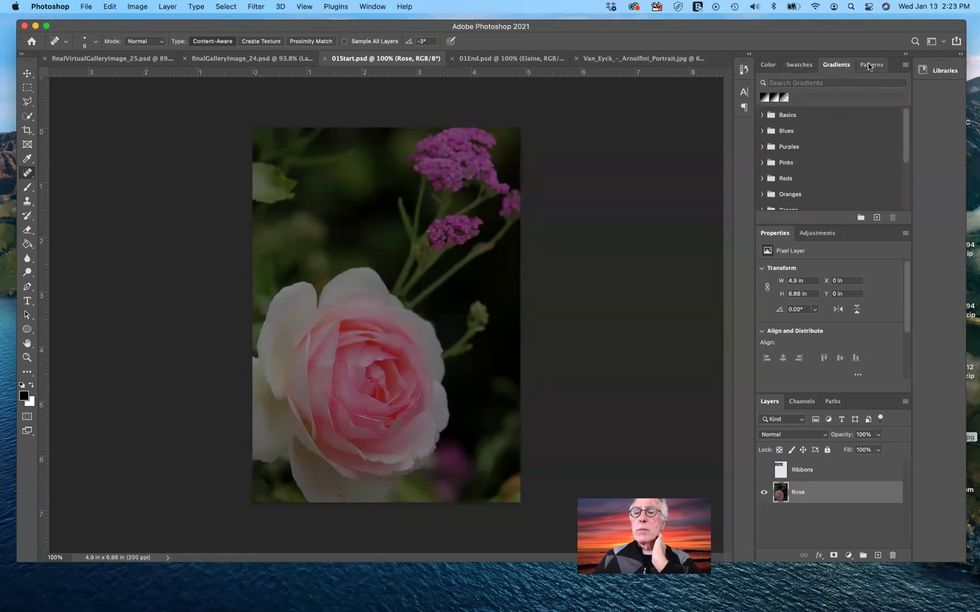
pyautogui.click(872, 65)
pyautogui.click(769, 65)
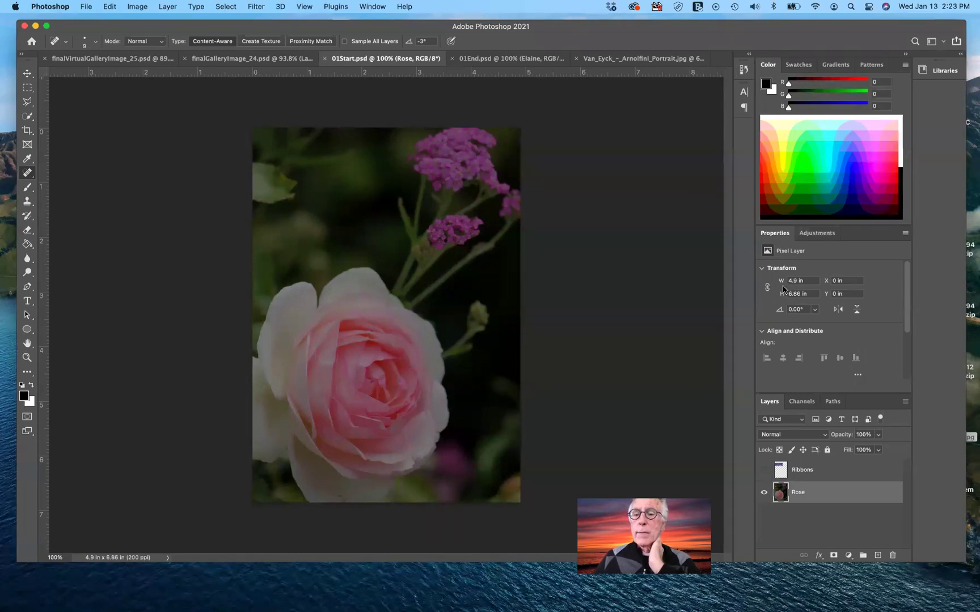
pyautogui.click(822, 234)
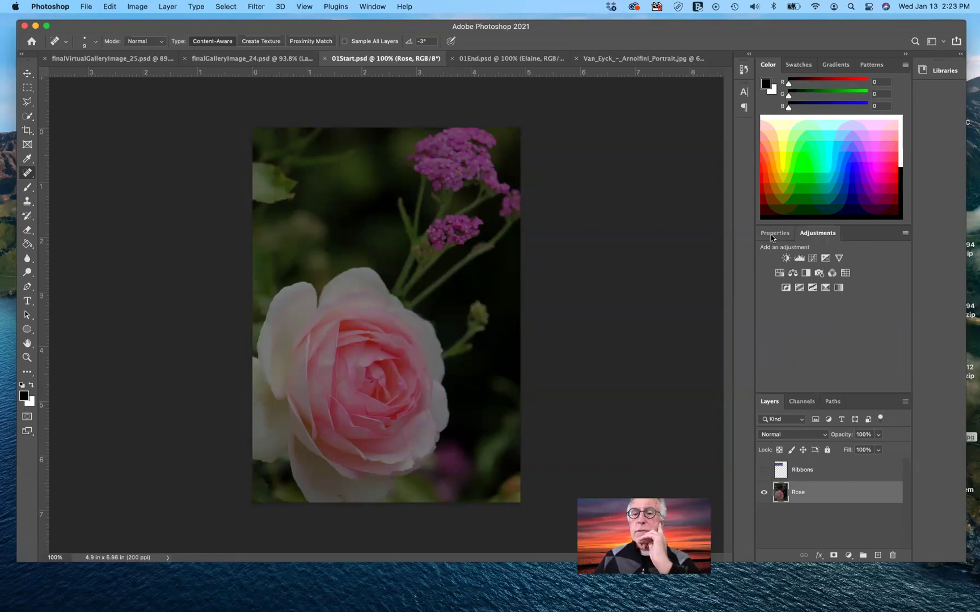
pyautogui.click(772, 233)
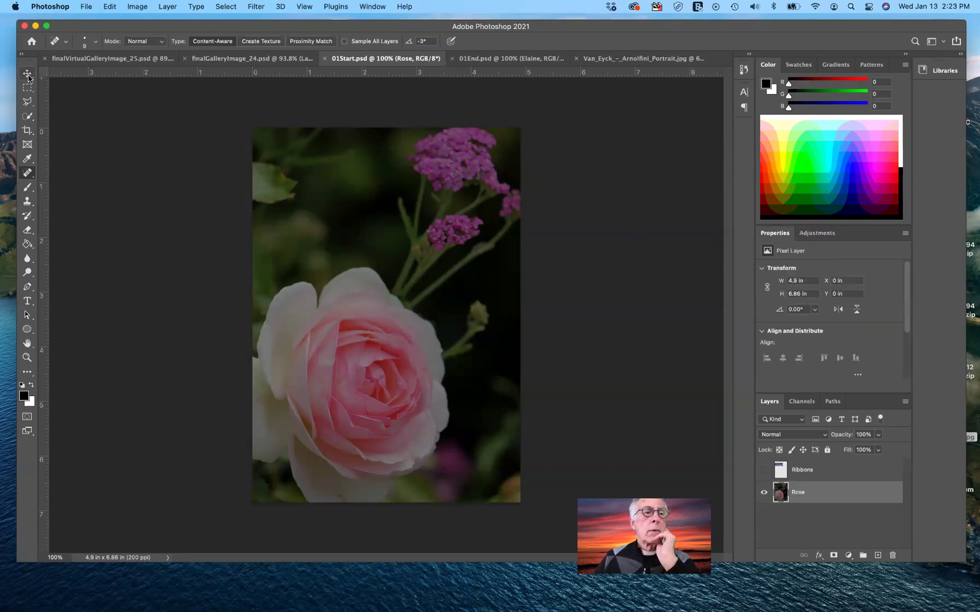
# - Activate the Move tool and glance at the channels before returning to the layer list
pyautogui.click(27, 74)
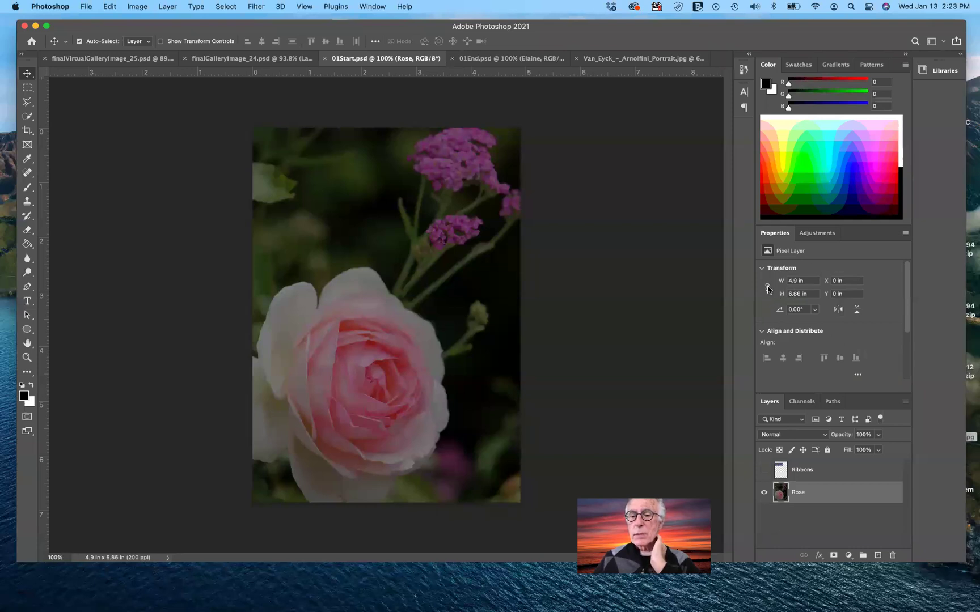
pyautogui.click(799, 404)
pyautogui.click(771, 403)
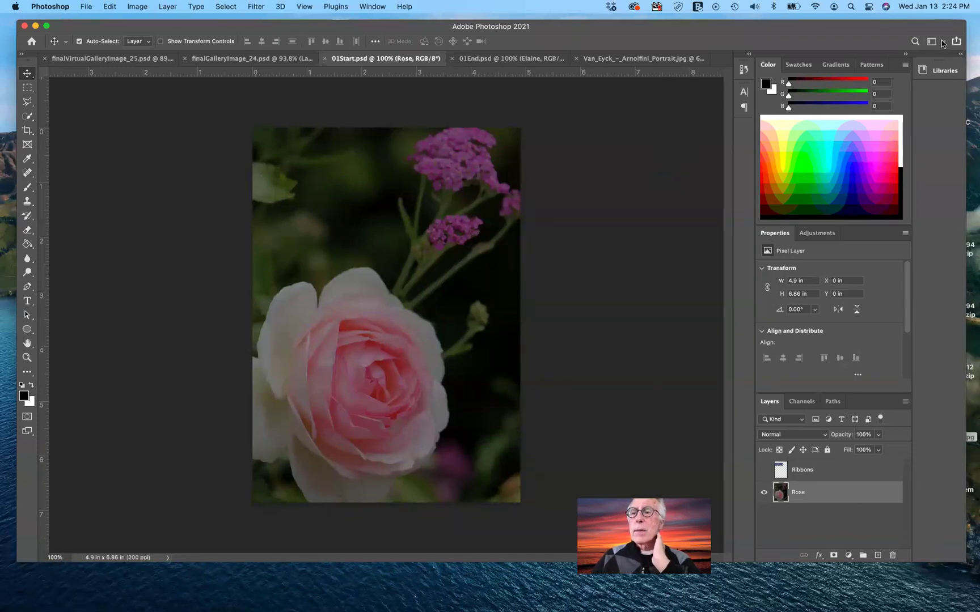
# - Reset the Essentials workspace to its default layout
pyautogui.click(942, 42)
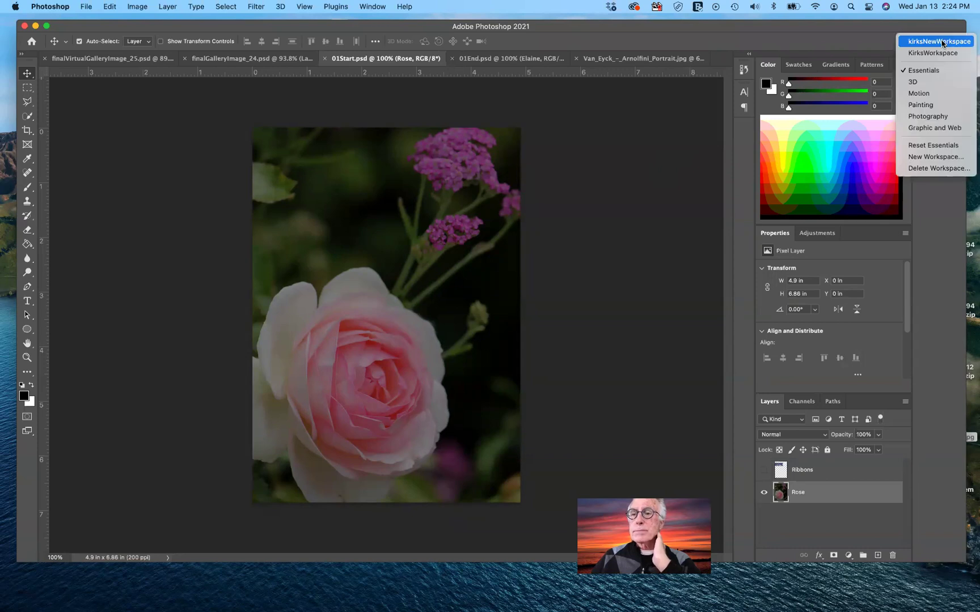
pyautogui.click(940, 42)
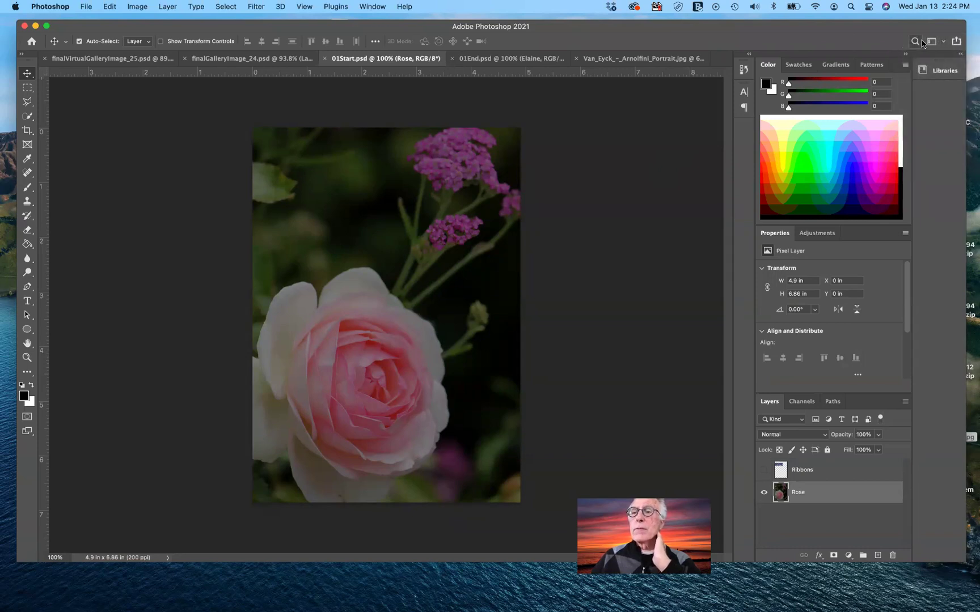
pyautogui.click(944, 43)
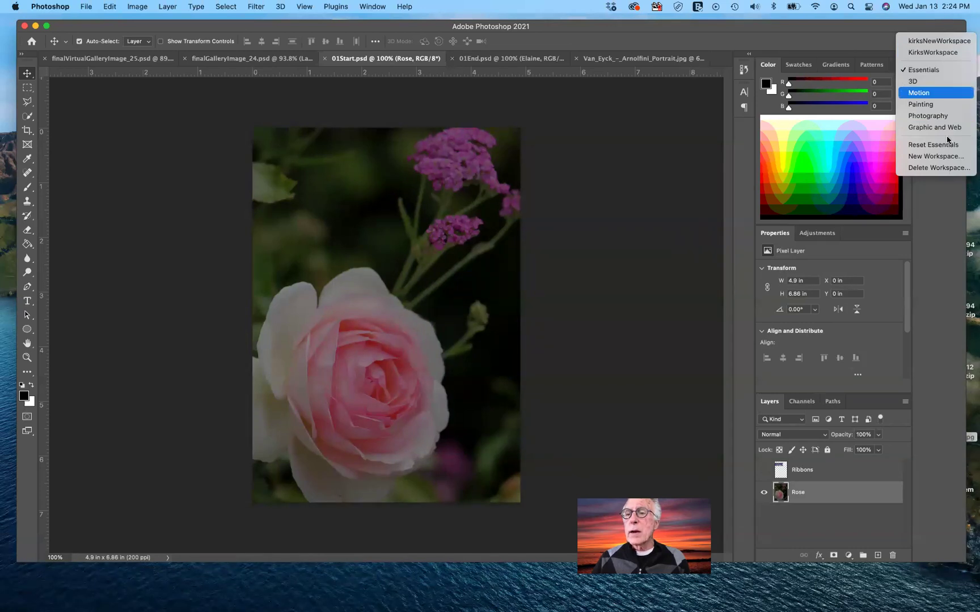
pyautogui.click(945, 146)
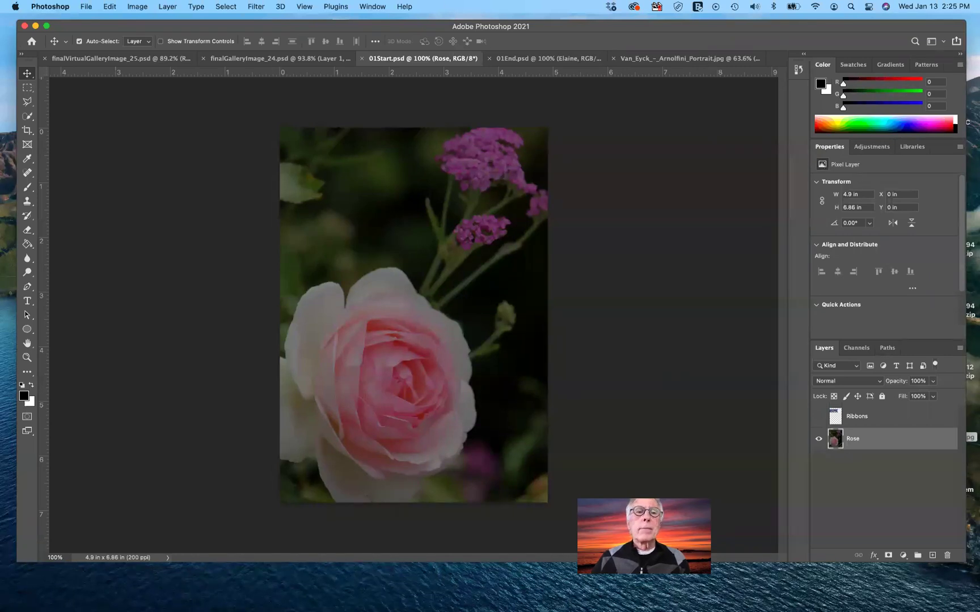
# - Show the Character panel and float it over the empty canvas area beside the rose image
pyautogui.click(373, 6)
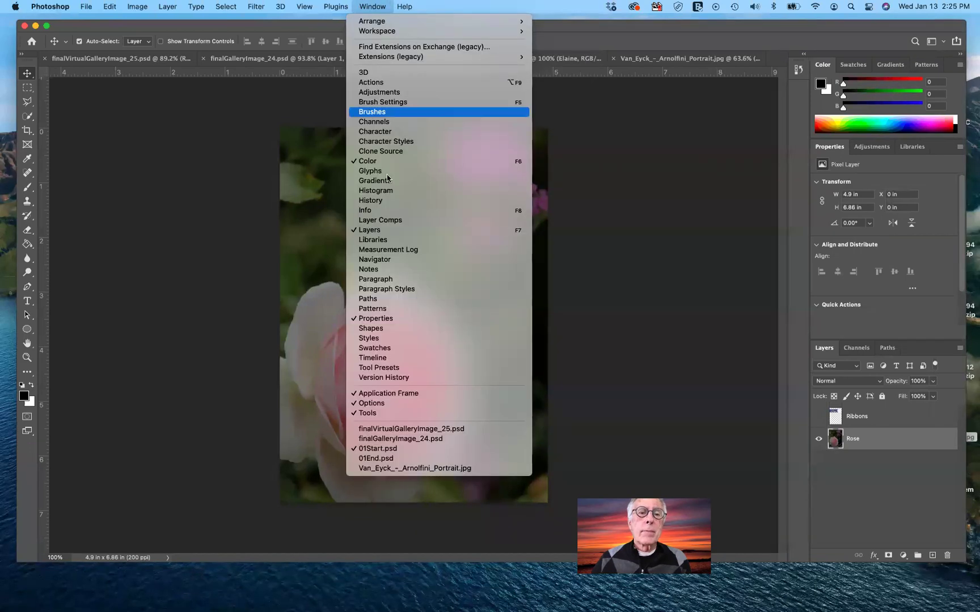
pyautogui.click(405, 134)
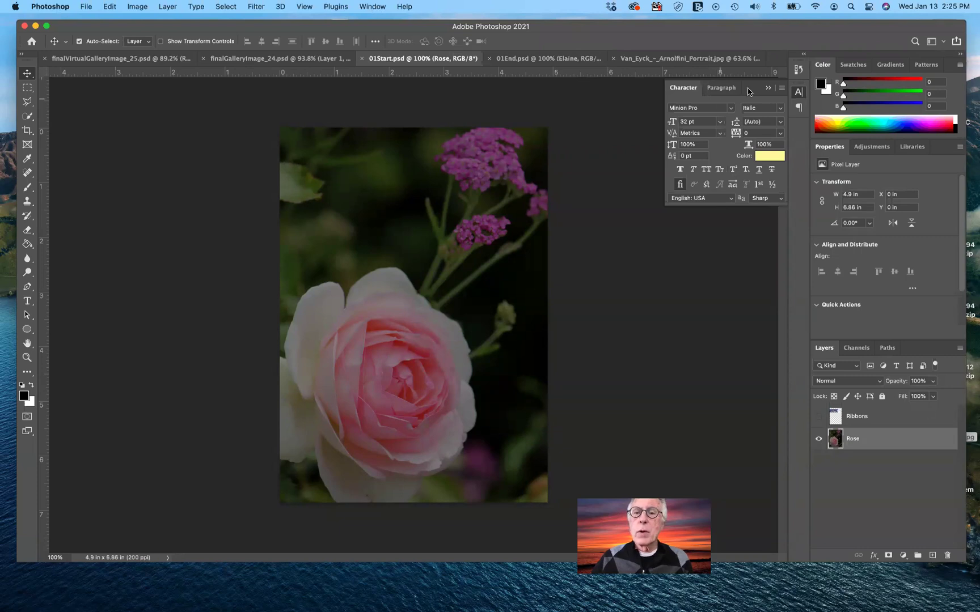
pyautogui.moveTo(752, 91); pyautogui.dragTo(713, 110)
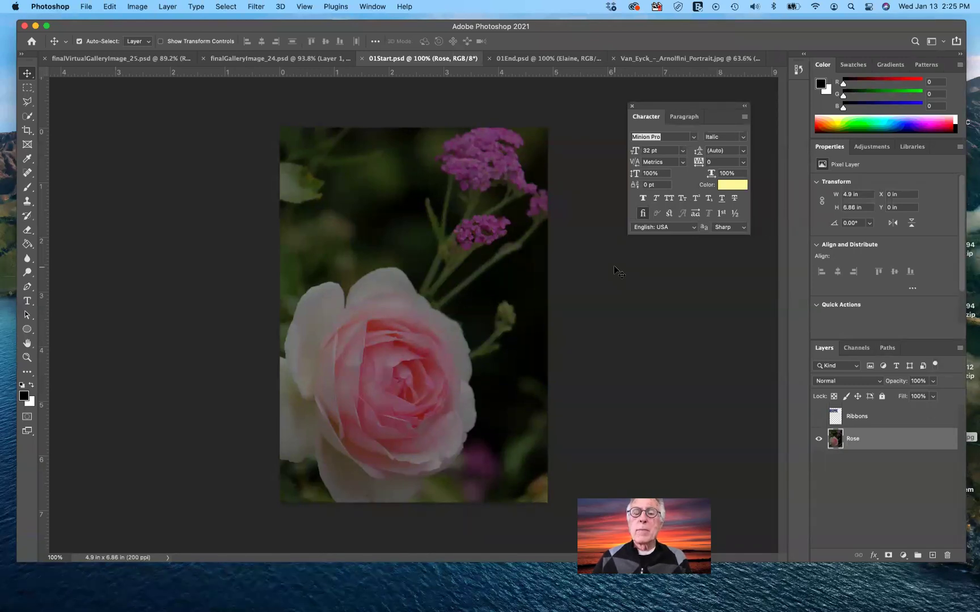
pyautogui.moveTo(713, 106); pyautogui.dragTo(707, 113)
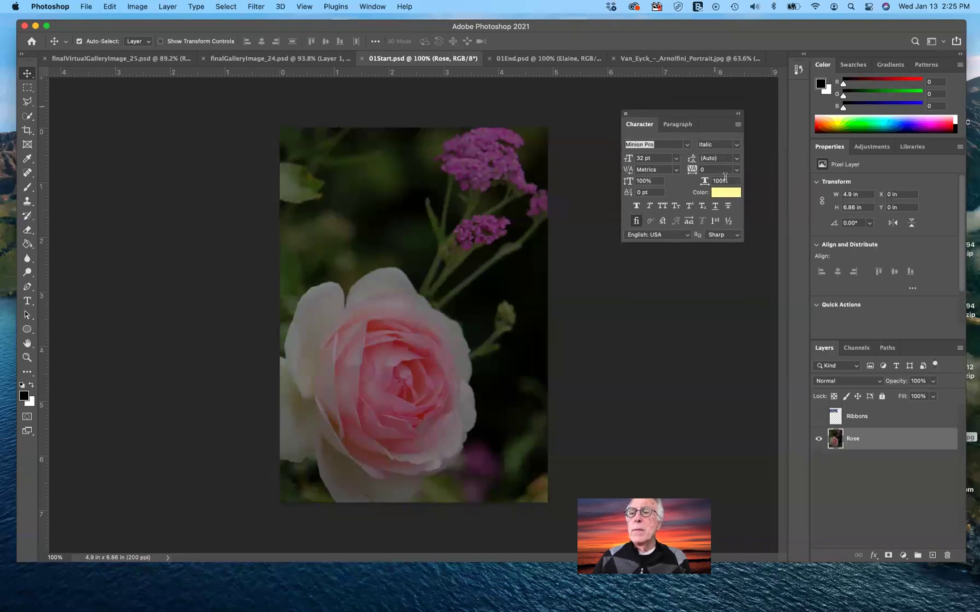
# - Save the current panel layout as a new workspace named Untitled-1
pyautogui.click(944, 42)
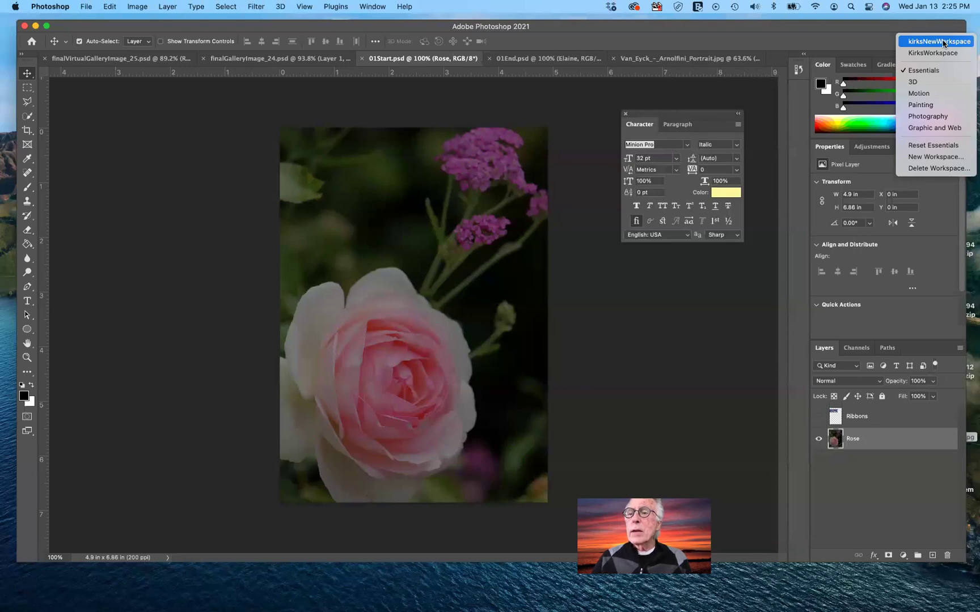
pyautogui.click(925, 157)
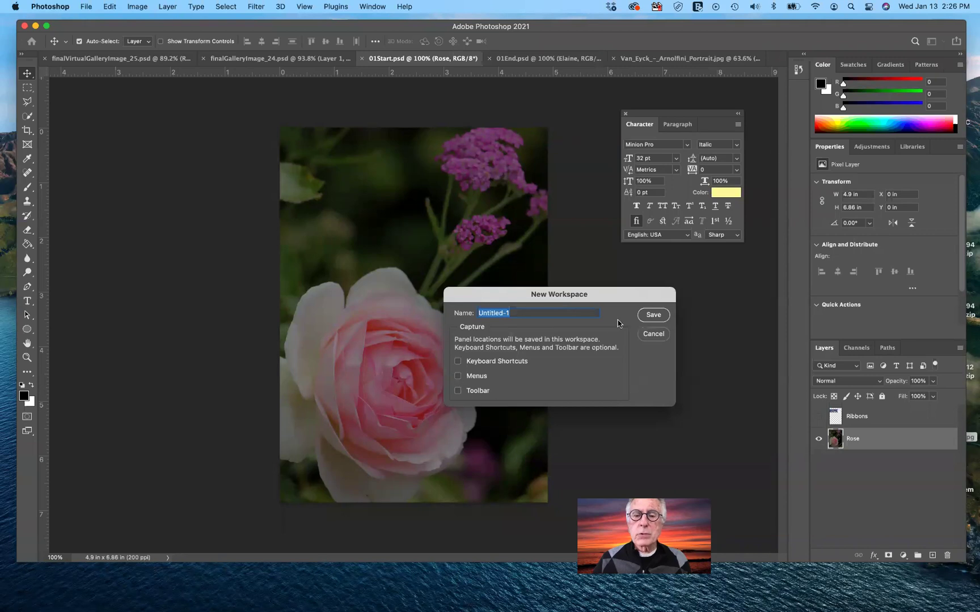
pyautogui.click(653, 315)
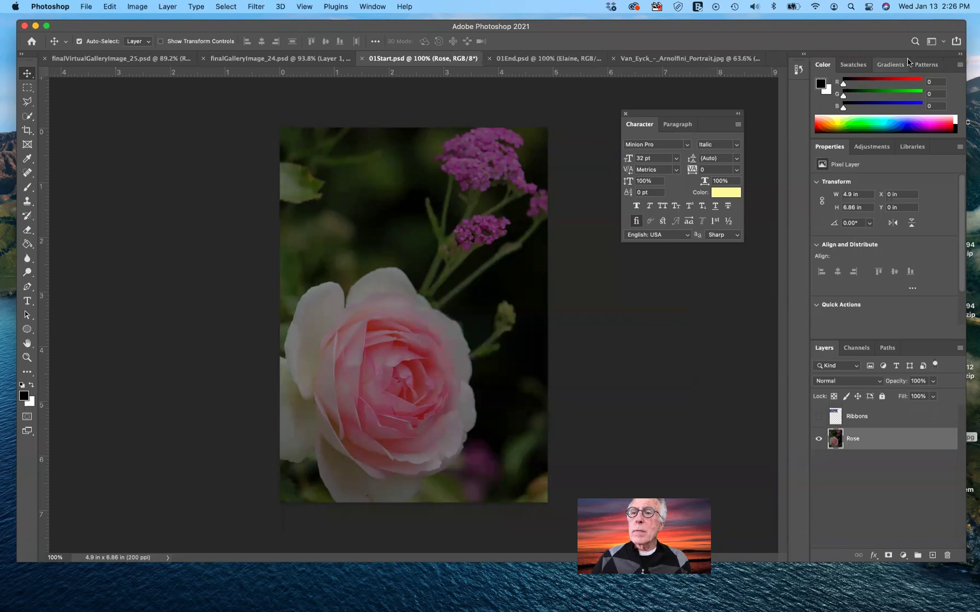
# - Switch back to the Essentials workspace and reset it to its default layout
pyautogui.click(943, 41)
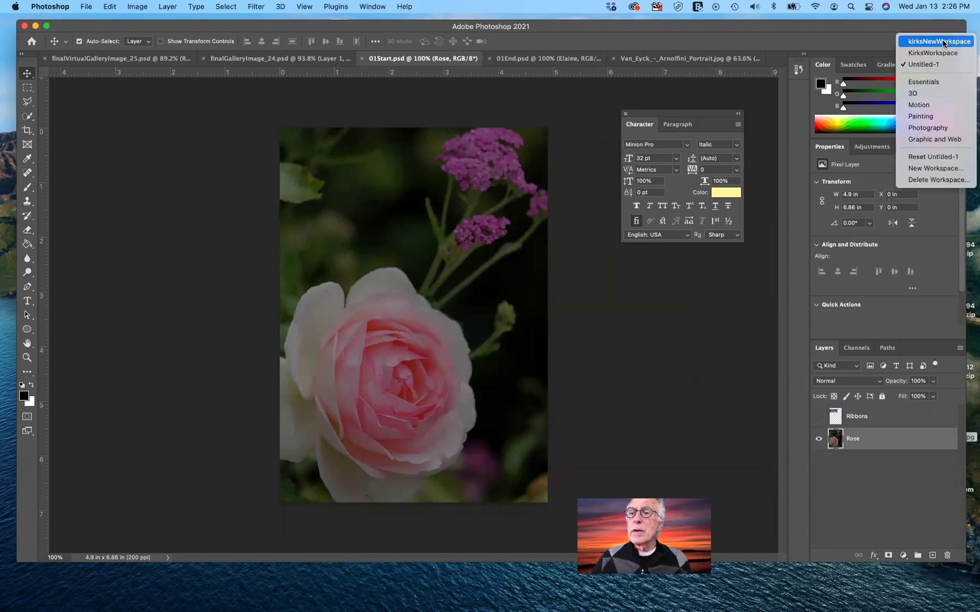
pyautogui.click(924, 82)
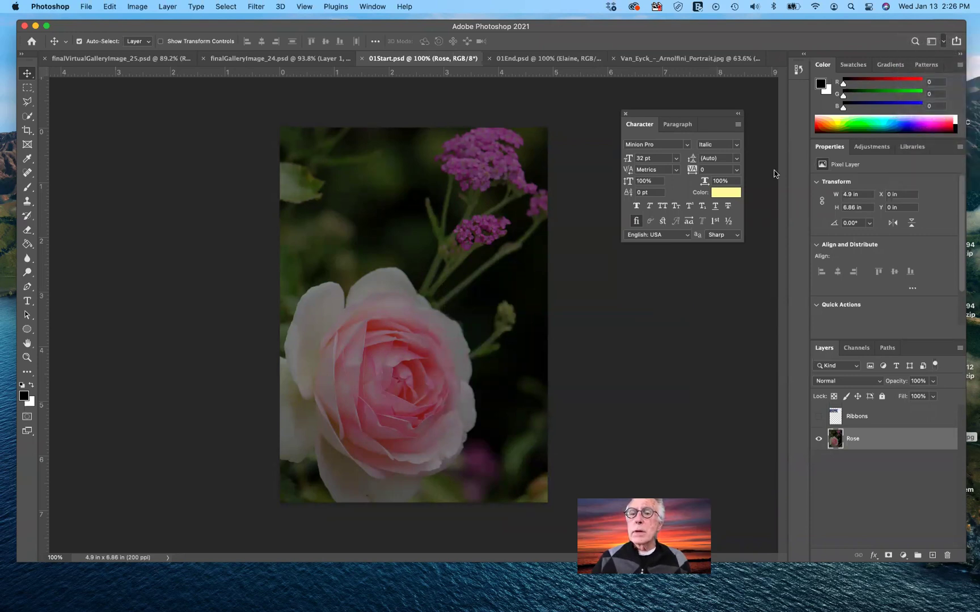
pyautogui.click(944, 43)
pyautogui.click(938, 160)
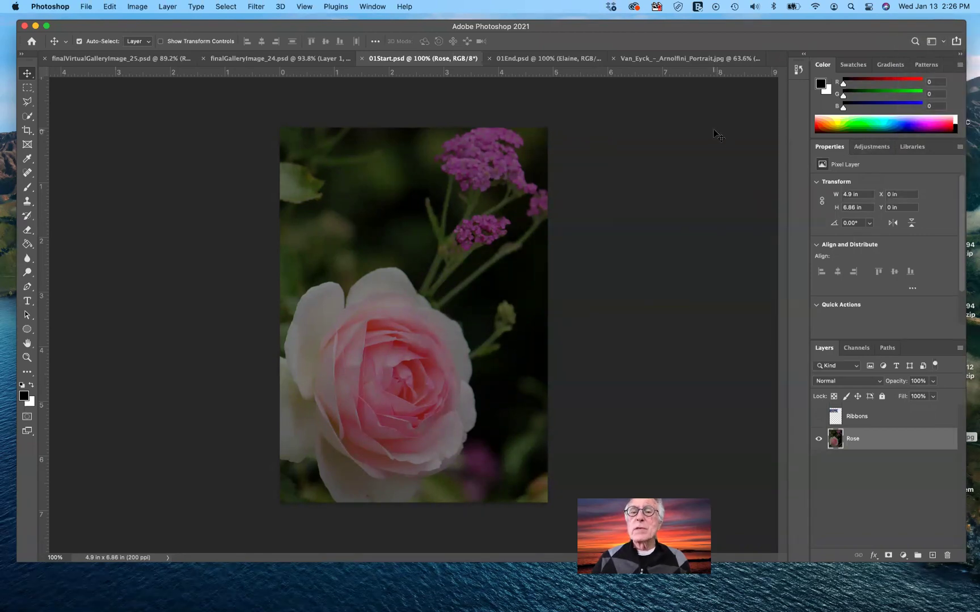
# - Switch to the saved Untitled-1 workspace and deselect the Rose layer
pyautogui.click(943, 43)
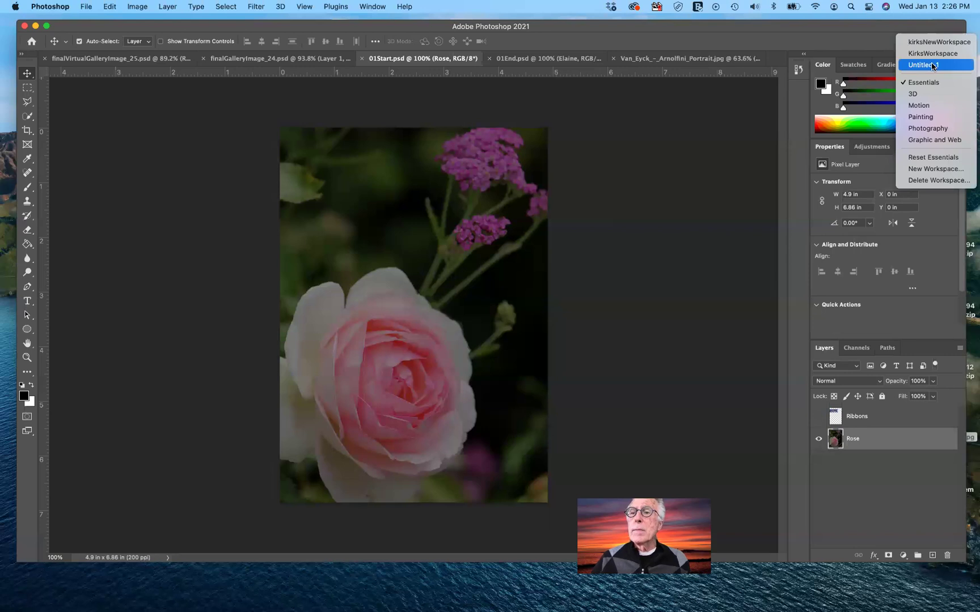
pyautogui.click(933, 65)
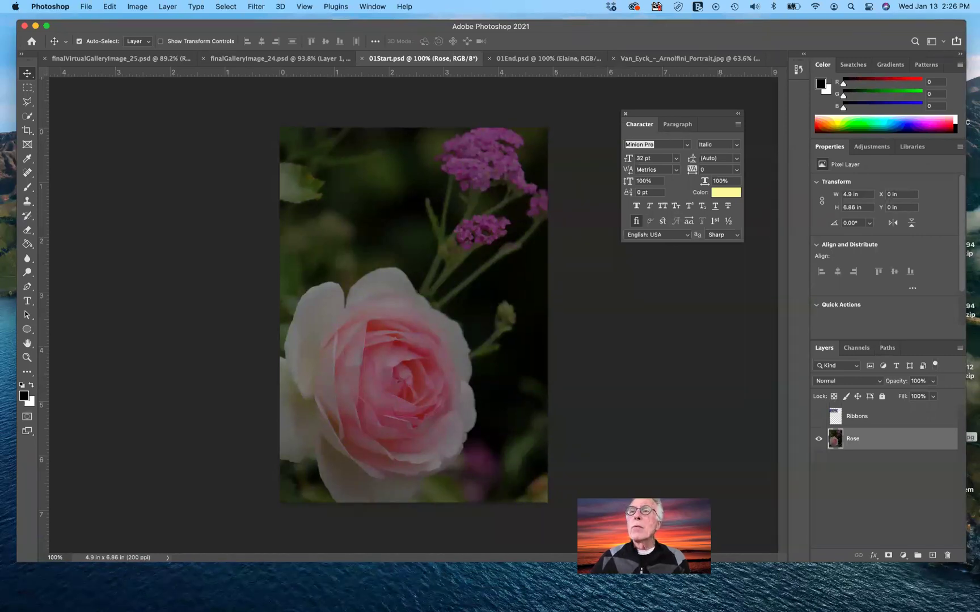
pyautogui.click(571, 140)
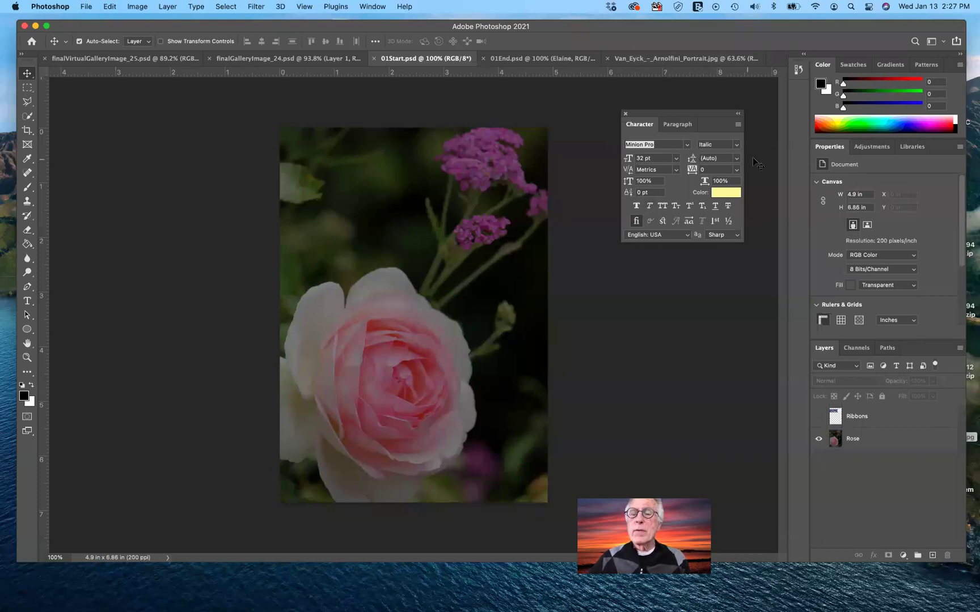
pyautogui.click(373, 7)
pyautogui.click(373, 7)
pyautogui.click(373, 6)
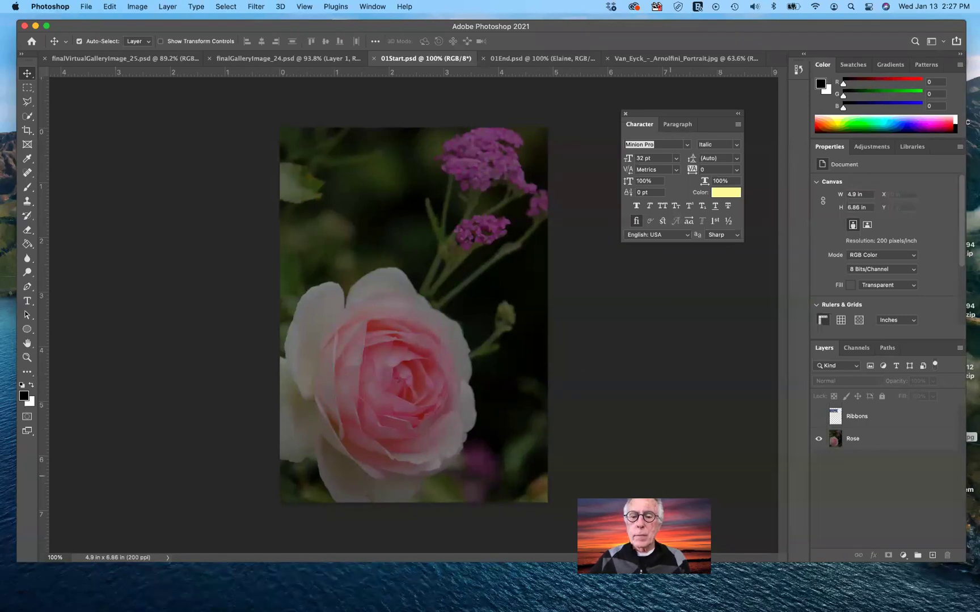
pyautogui.moveTo(665, 491); pyautogui.dragTo(693, 495)
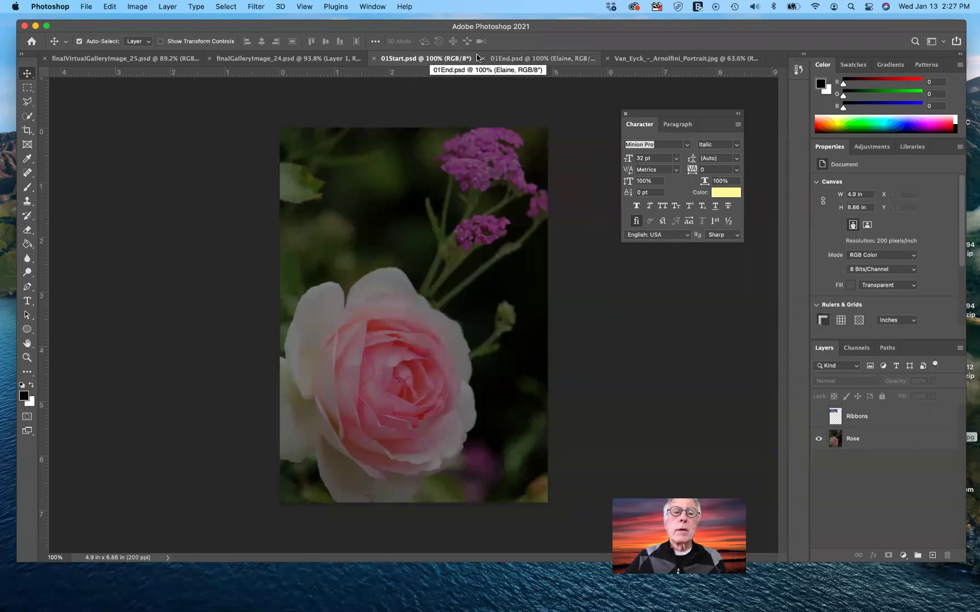
# - Close the Arnolfini Portrait without saving its changes and keep 01Start.psd as the active document
pyautogui.click(607, 59)
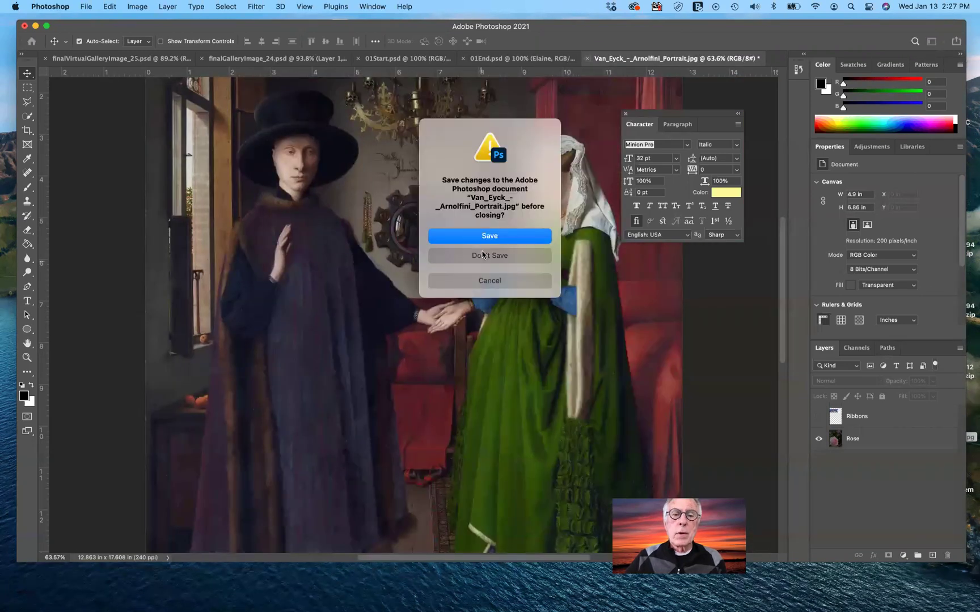
pyautogui.click(481, 255)
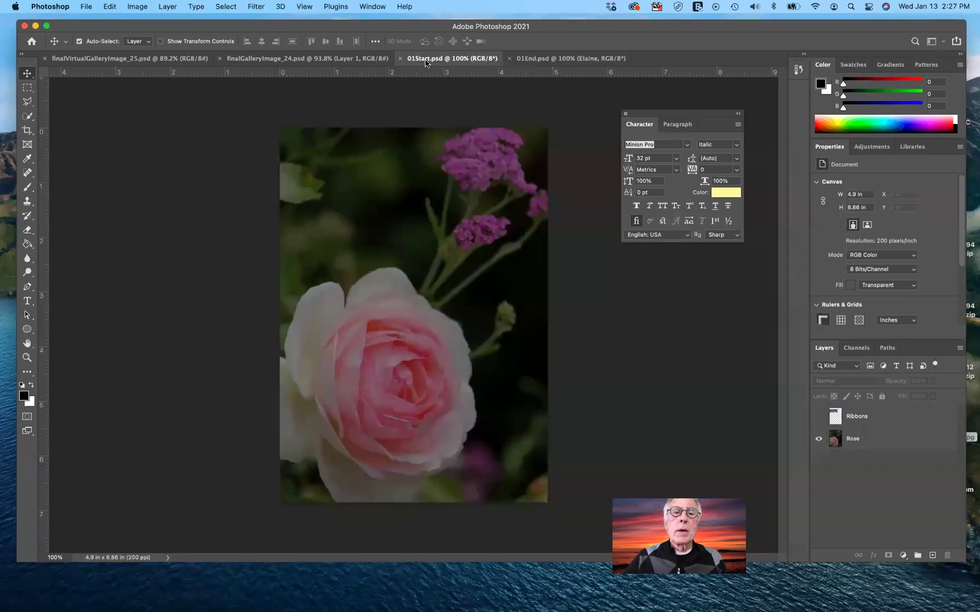
pyautogui.click(539, 58)
pyautogui.click(473, 59)
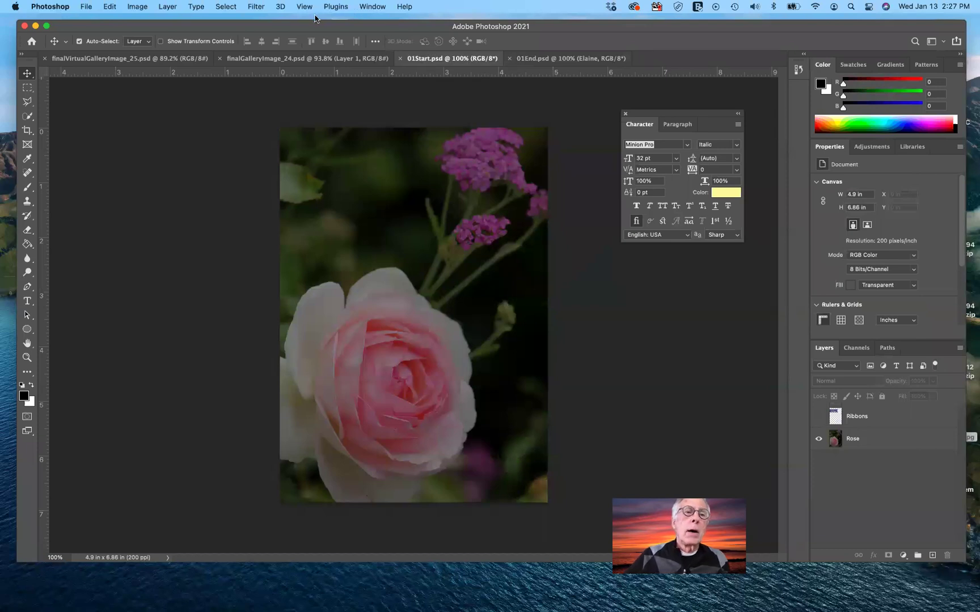
# - Arrange the open documents 2-up vertically so 01Start.psd and 01End.psd are side by side
pyautogui.click(369, 8)
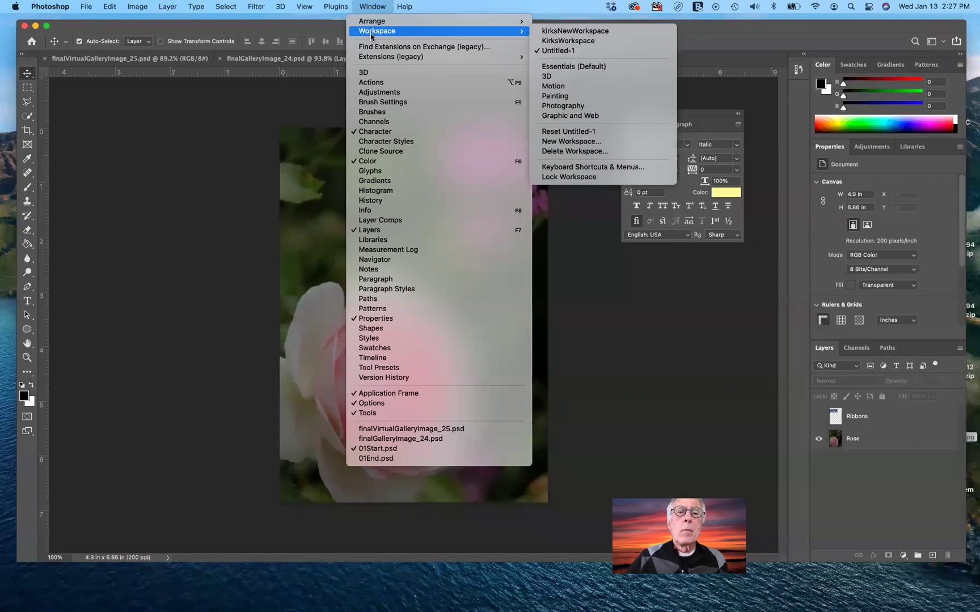
pyautogui.moveTo(372, 22)
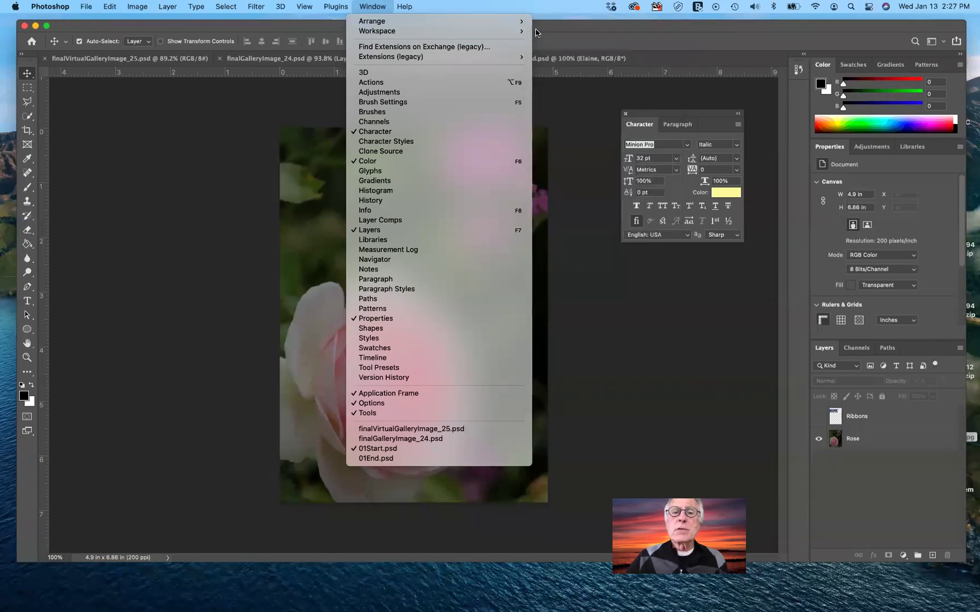
pyautogui.moveTo(520, 29)
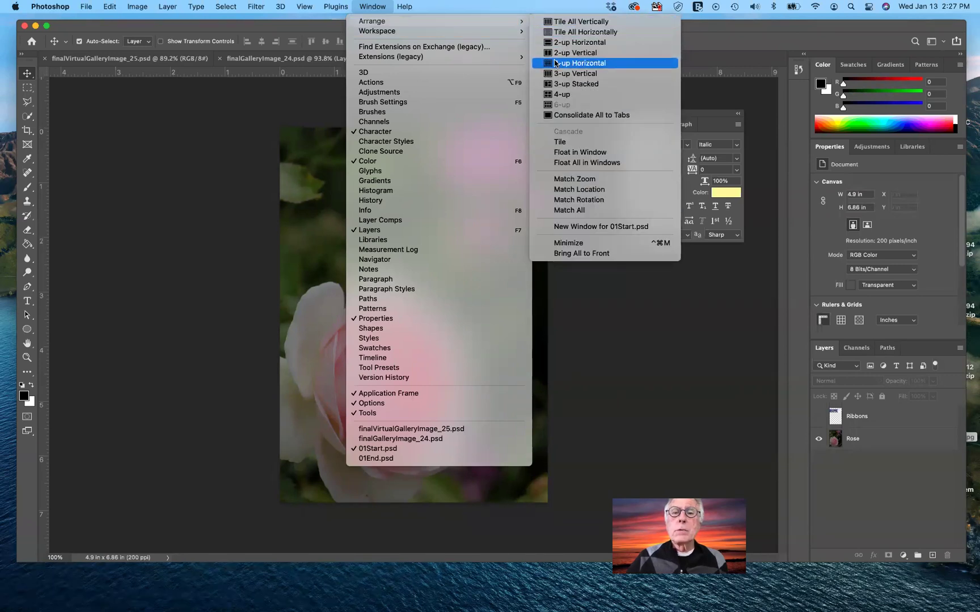
pyautogui.click(559, 53)
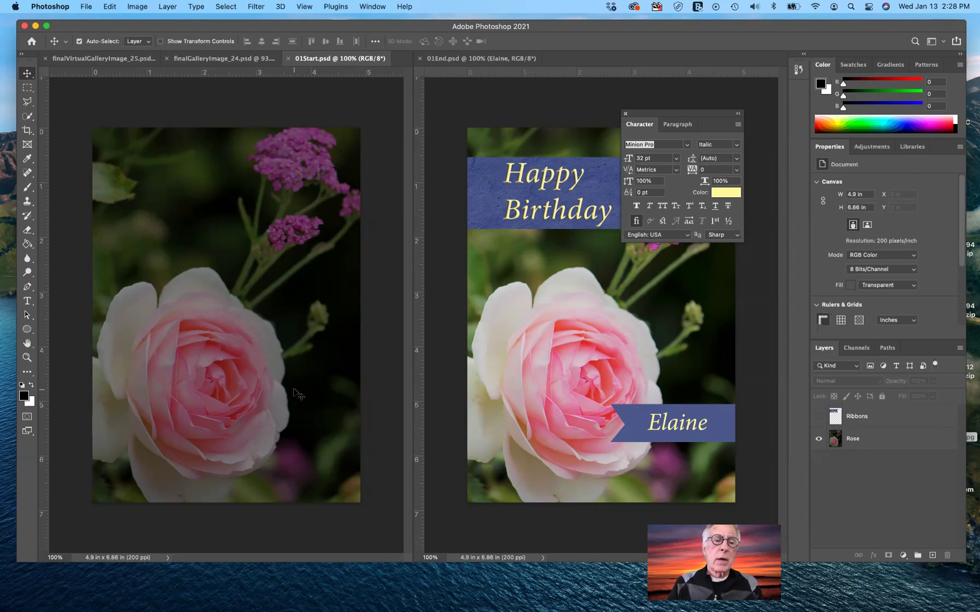
# - Magnify the rose in 01Start.psd and 01End.psd down to the pixel grid to examine it, and return both to a whole-image view
pyautogui.scroll(5, 244, 328)
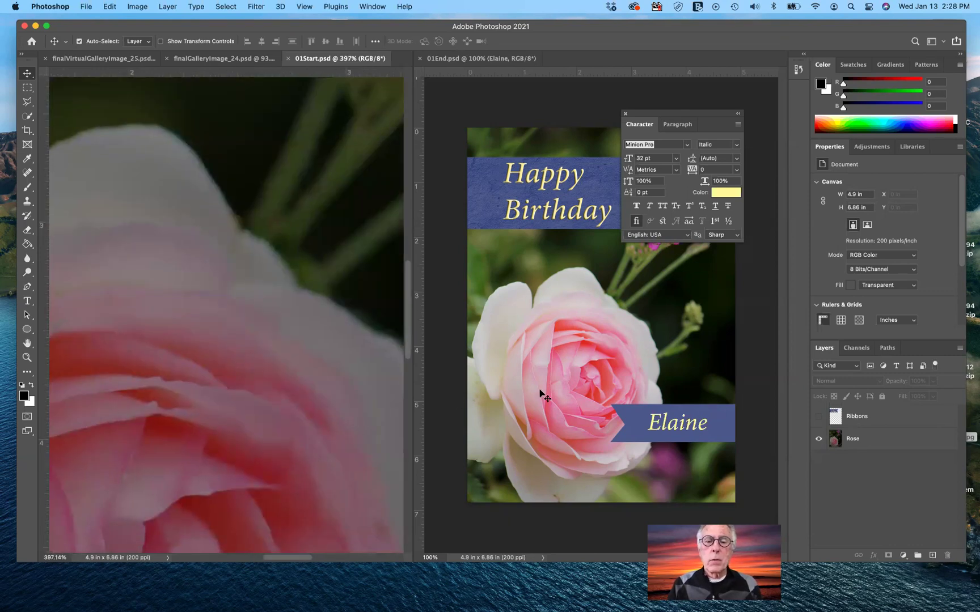
pyautogui.scroll(4, 543, 392)
pyautogui.scroll(8, 547, 367)
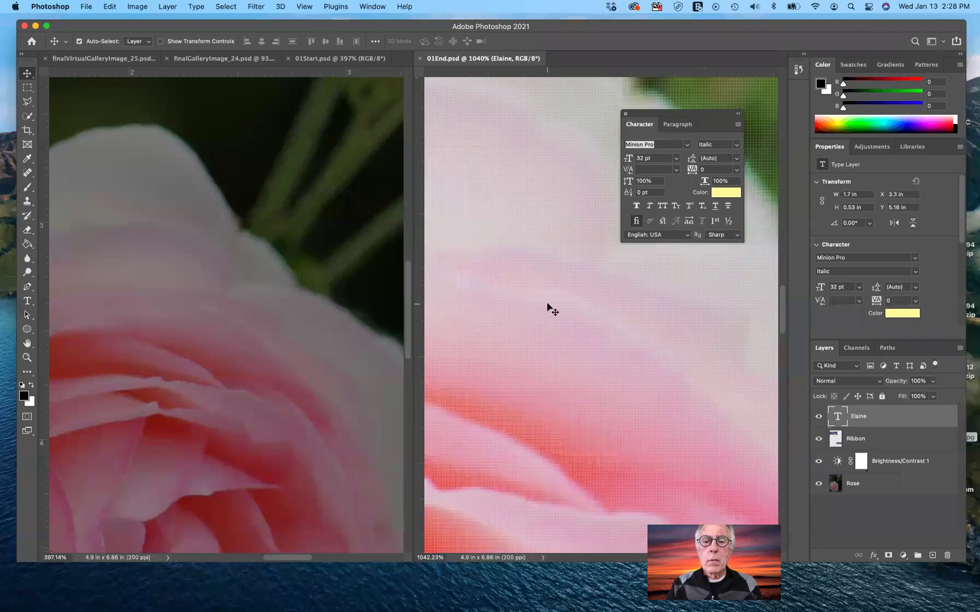
pyautogui.scroll(6, 545, 278)
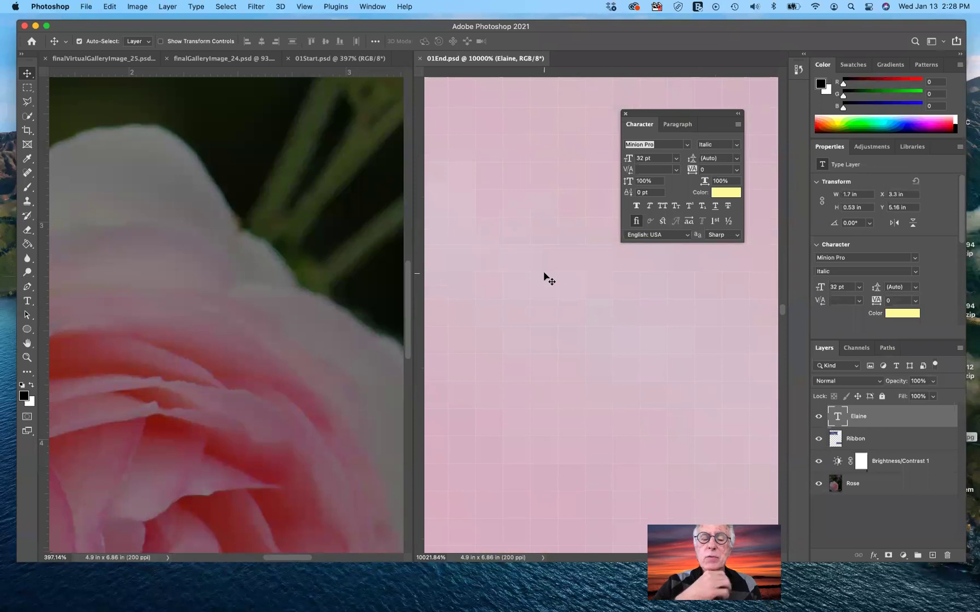
pyautogui.scroll(-6, 545, 278)
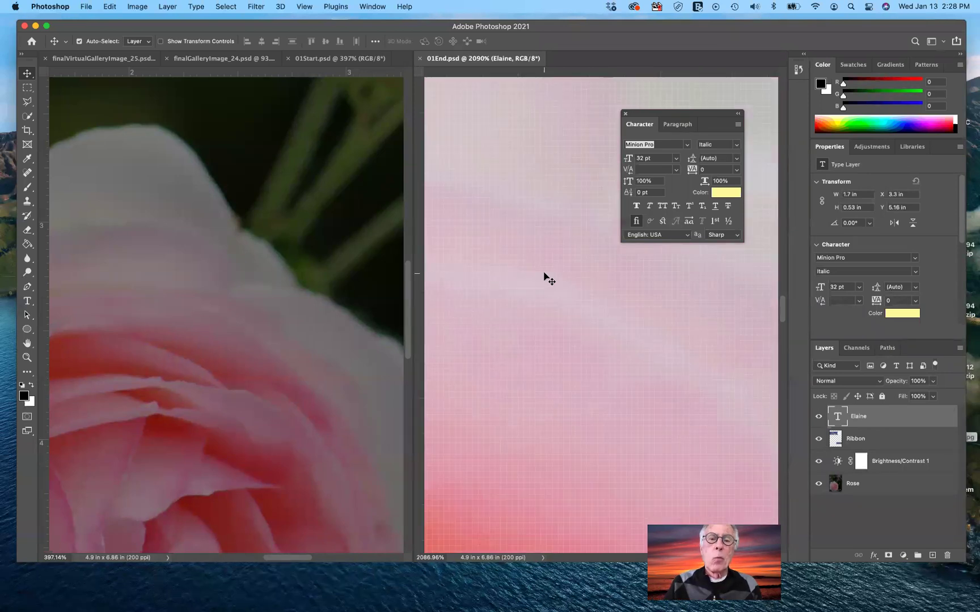
pyautogui.scroll(-6, 546, 285)
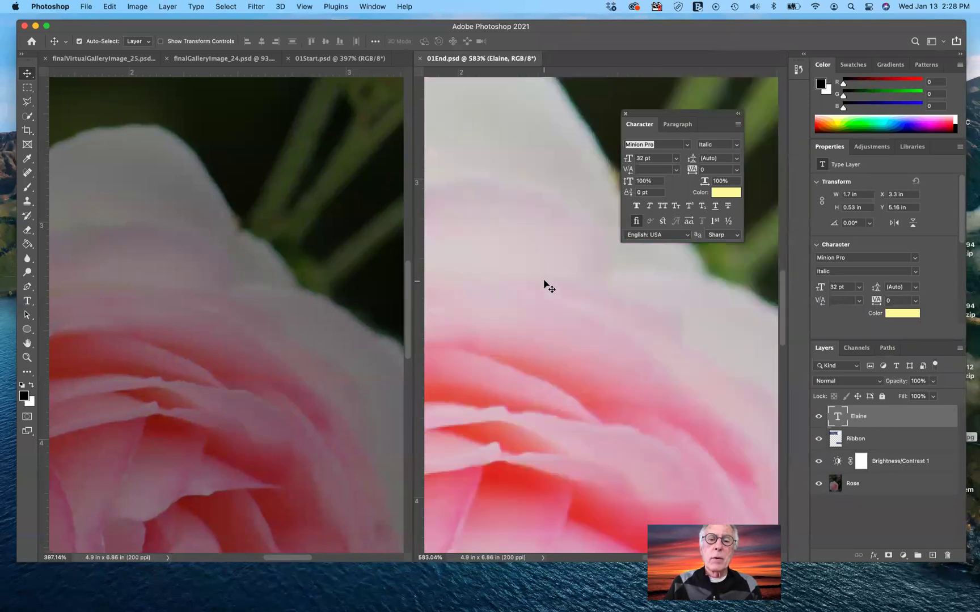
pyautogui.scroll(-6, 545, 285)
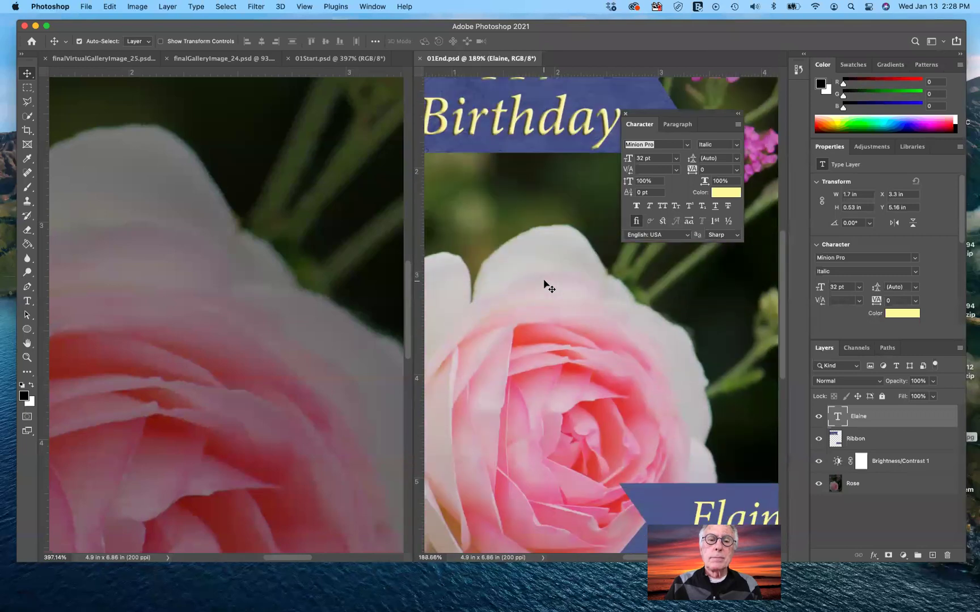
pyautogui.click(290, 234)
pyautogui.scroll(-5, 291, 234)
pyautogui.scroll(-2, 290, 235)
pyautogui.scroll(3, 291, 235)
pyautogui.scroll(-1, 290, 234)
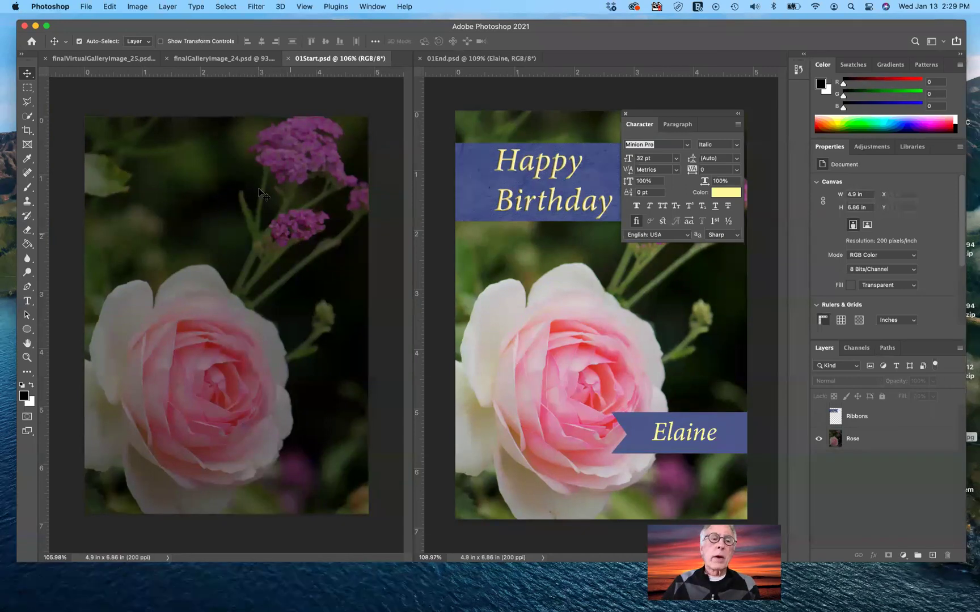
# - Create a new 8.5 by 11 inch document at 300 pixels/inch and close it again
pyautogui.click(87, 8)
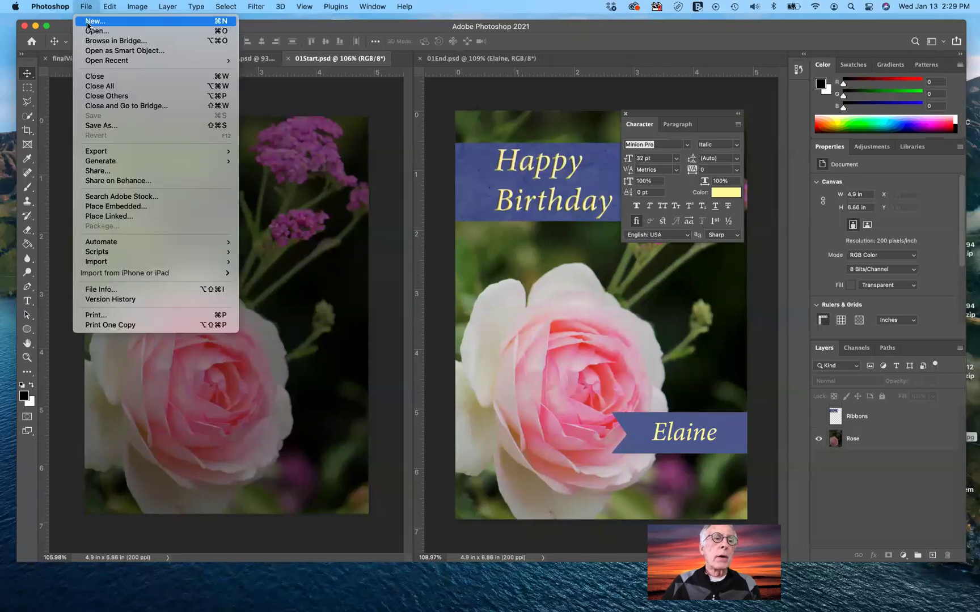
pyautogui.click(89, 21)
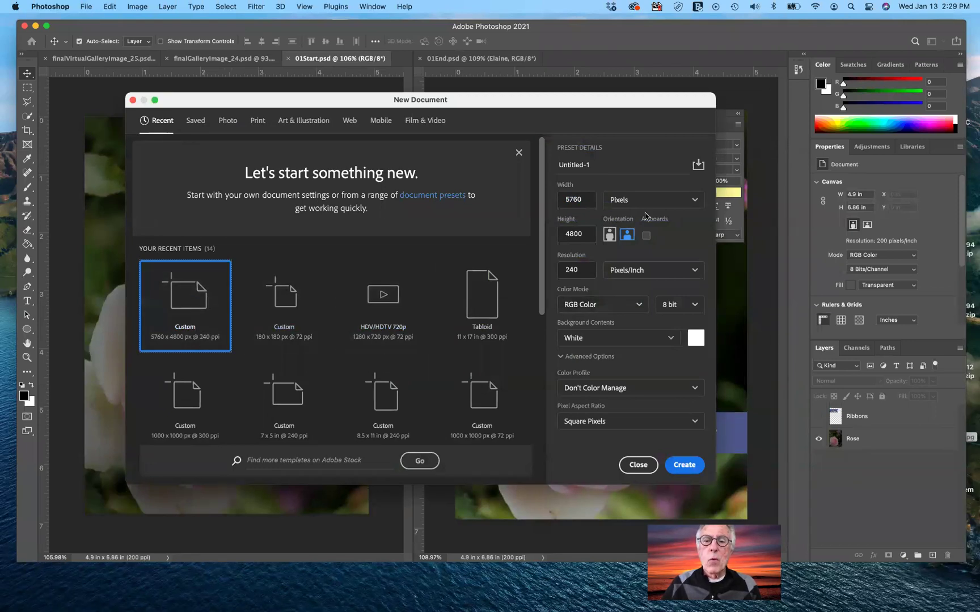
pyautogui.click(628, 201)
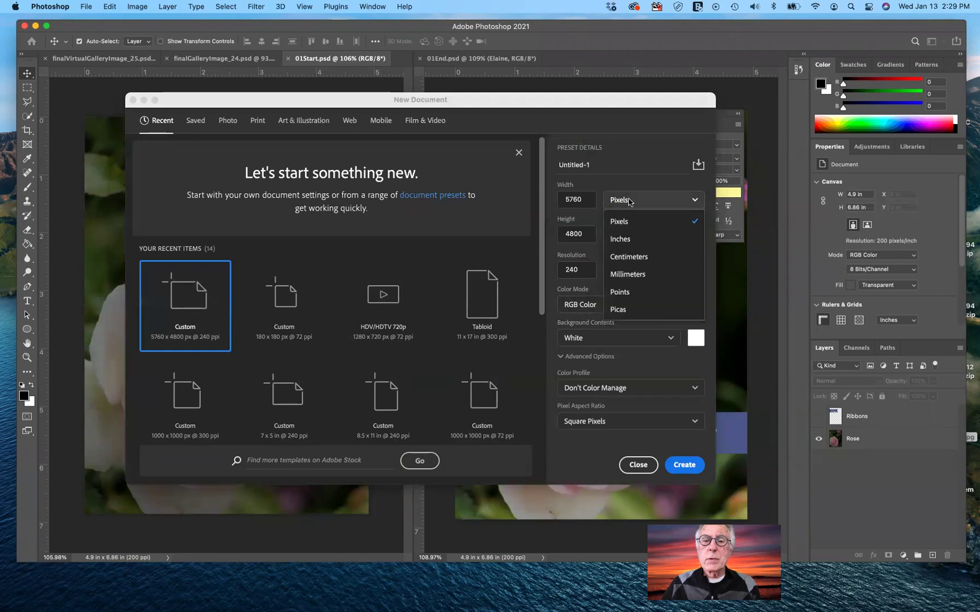
pyautogui.click(626, 241)
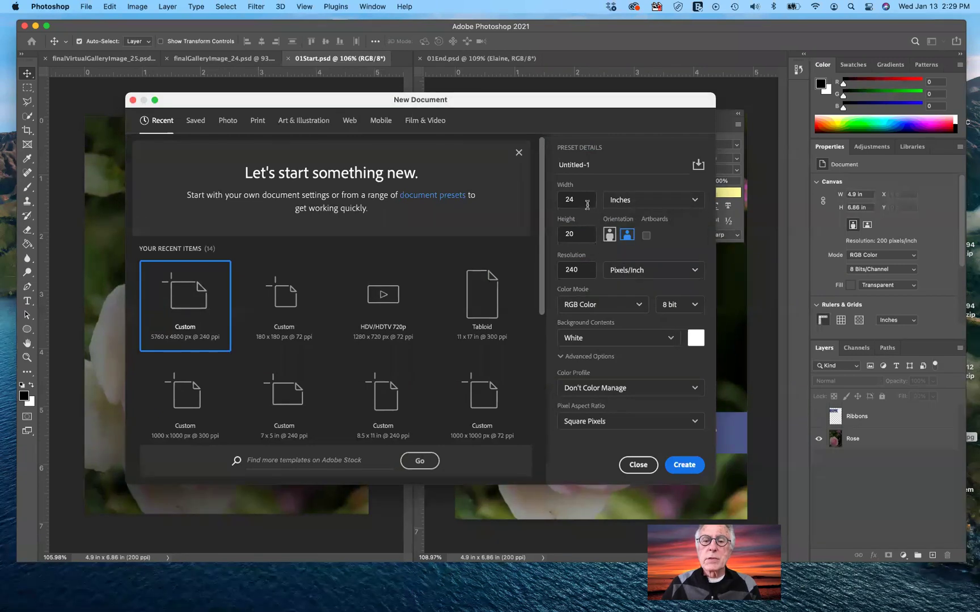
pyautogui.doubleClick(570, 197)
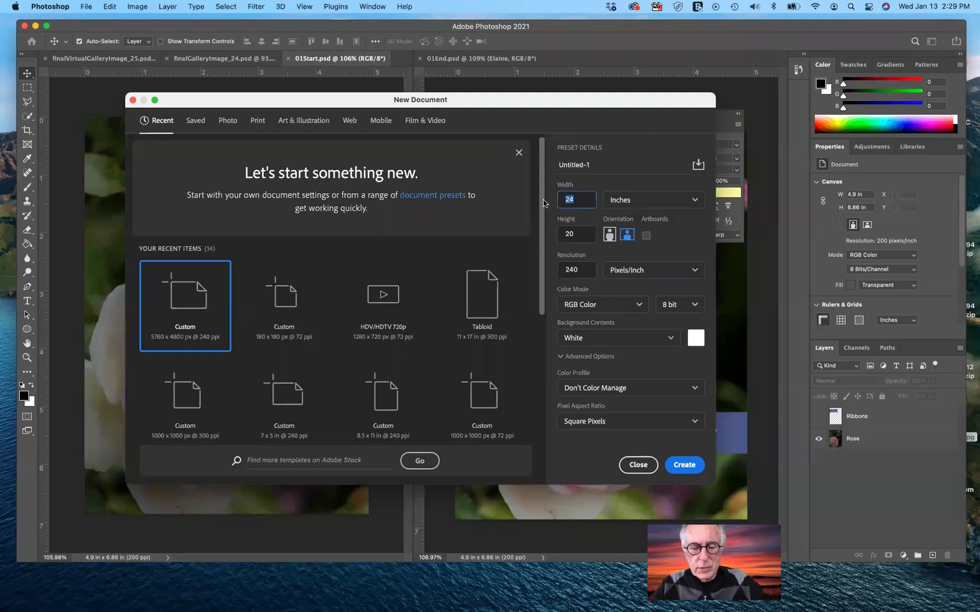
pyautogui.write('8.5')
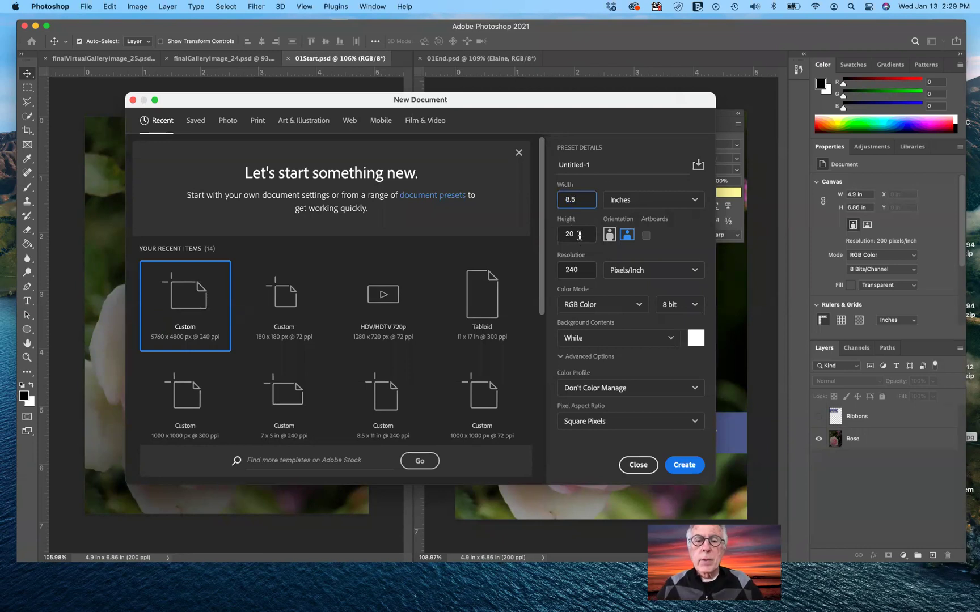
pyautogui.press('Tab')
pyautogui.write('11')
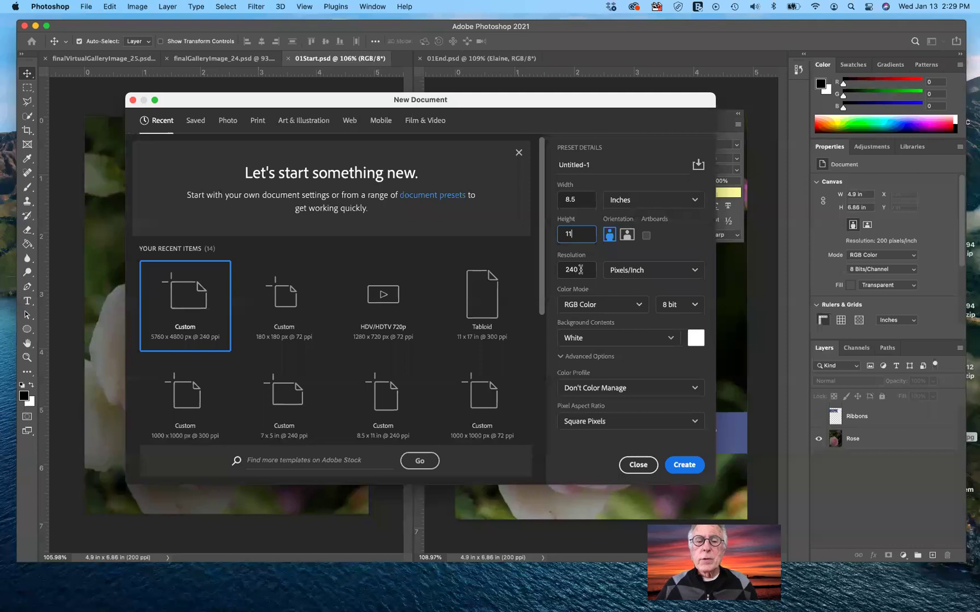
pyautogui.moveTo(575, 270); pyautogui.dragTo(553, 273)
pyautogui.write('300')
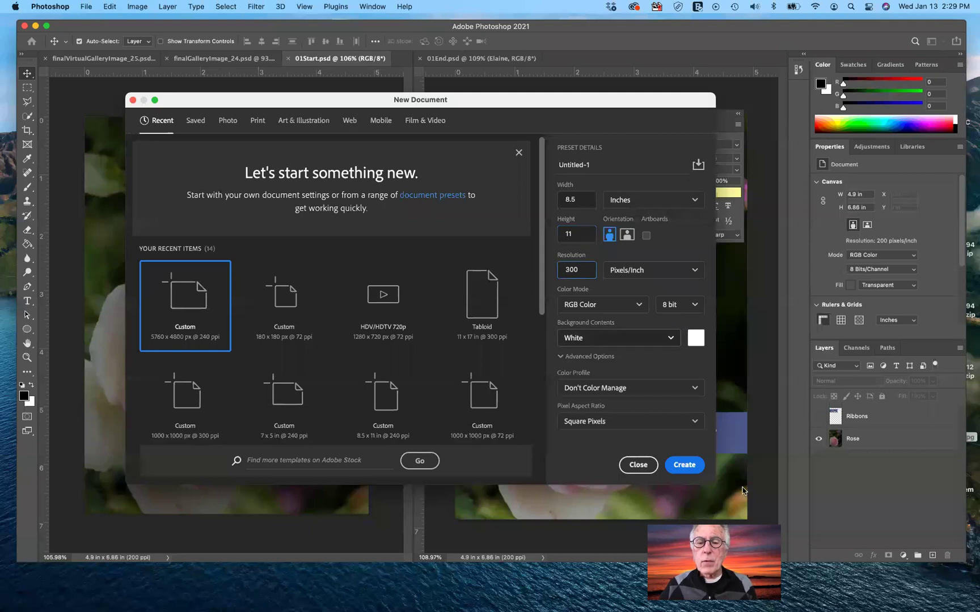
pyautogui.click(689, 467)
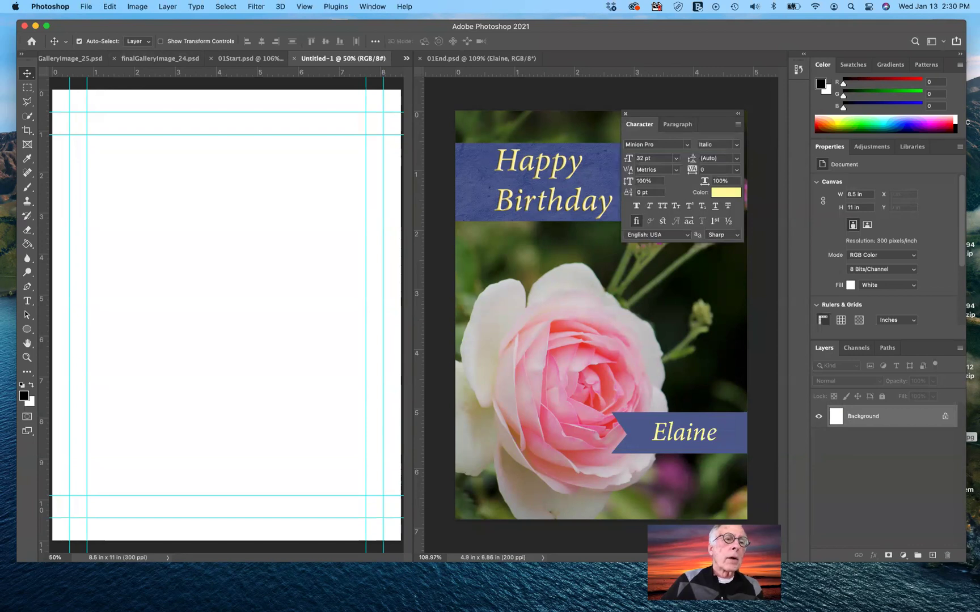
pyautogui.press('super+w')
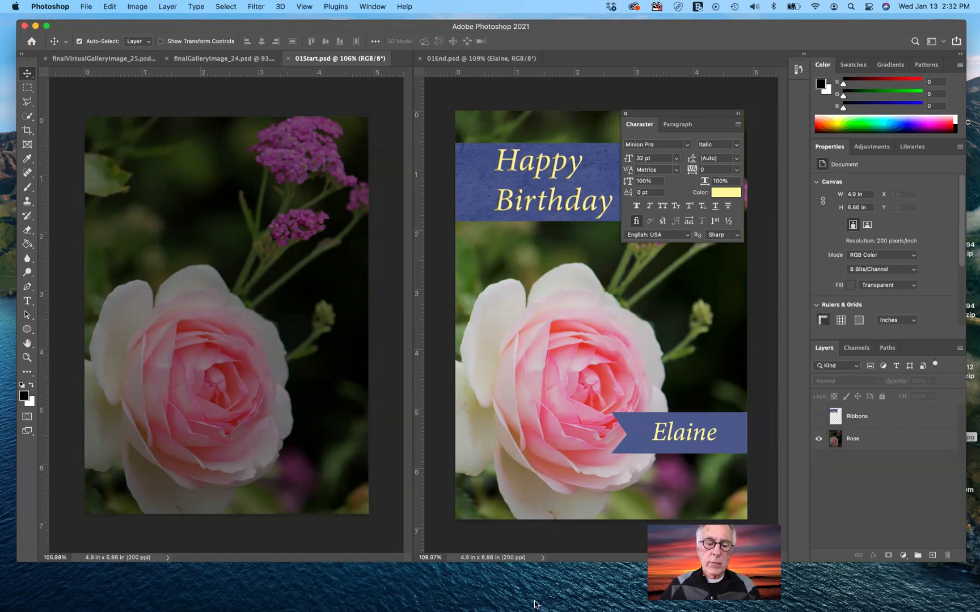
# - Switch to Illustrator, draw a freehand diagonal line on the blank artboard and undo it
pyautogui.moveTo(532, 602)
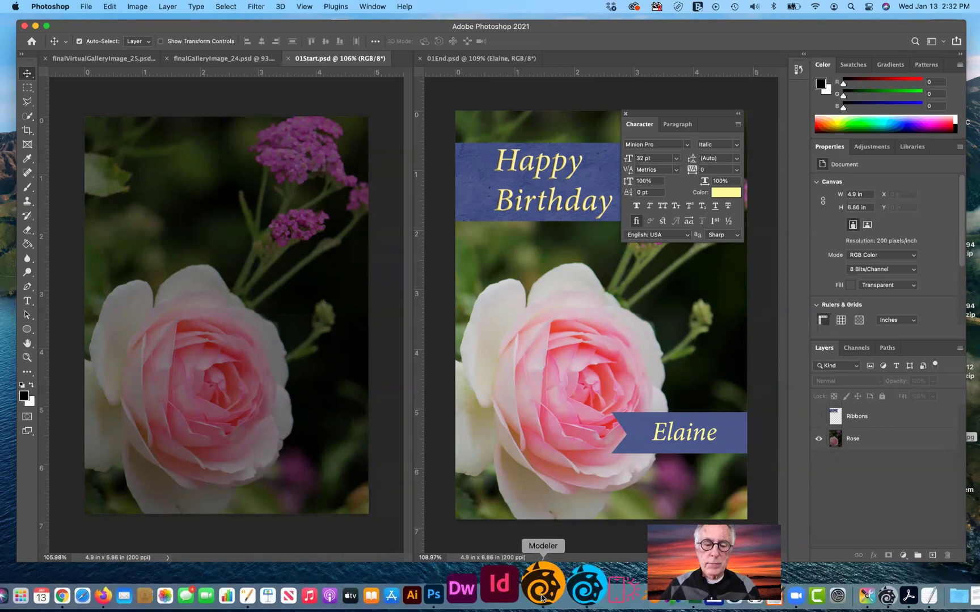
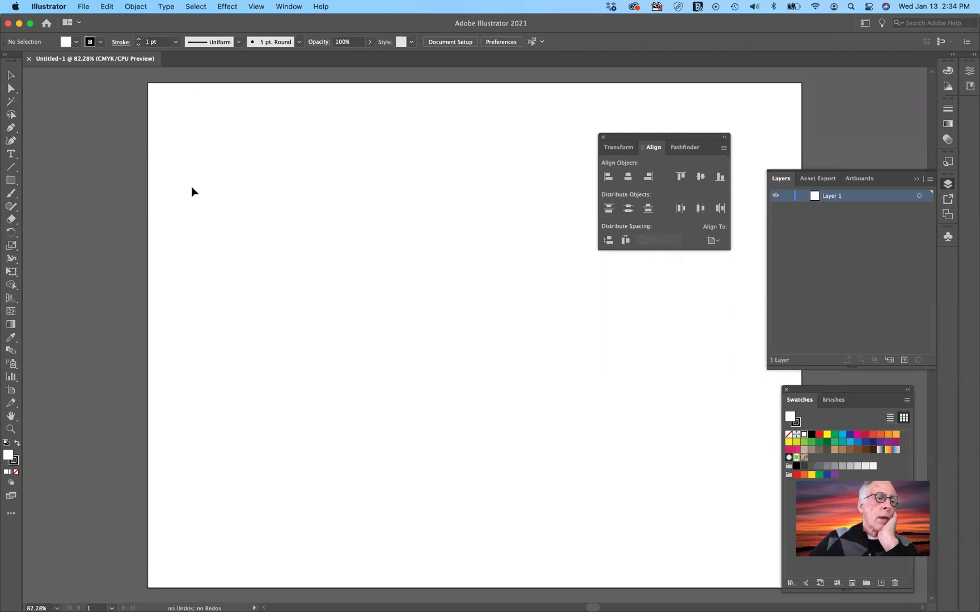
pyautogui.click(11, 208)
pyautogui.moveTo(300, 263); pyautogui.dragTo(396, 349)
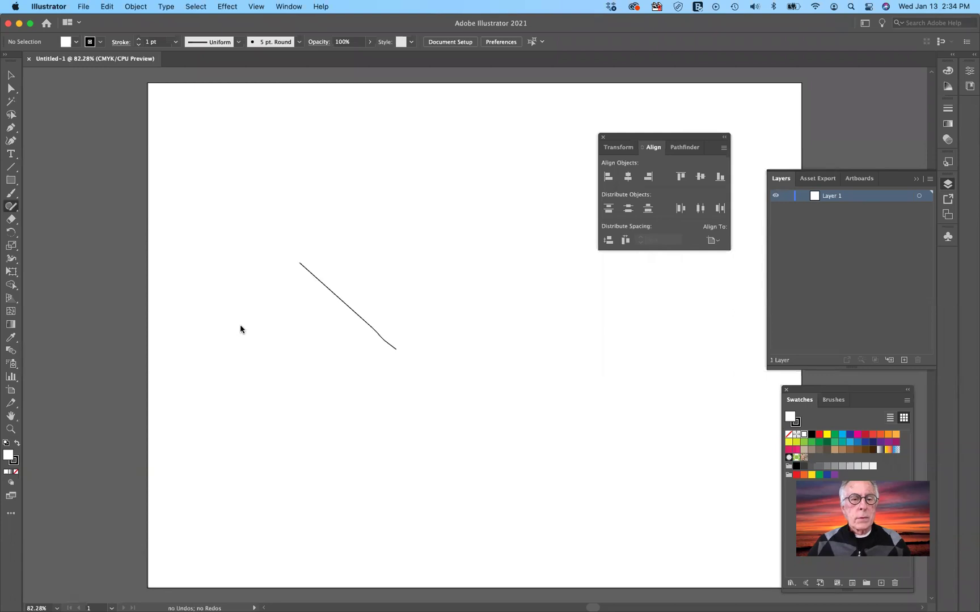
pyautogui.press('super+z')
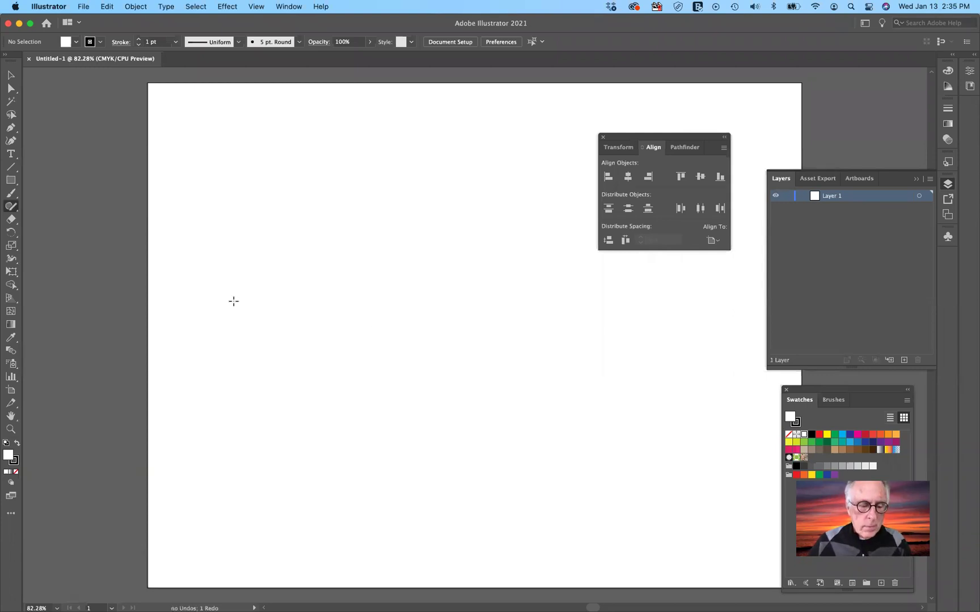
# - Draw a circle about 3.37 inches in diameter in the upper-left area of the artboard with the Ellipse tool
pyautogui.click(14, 181)
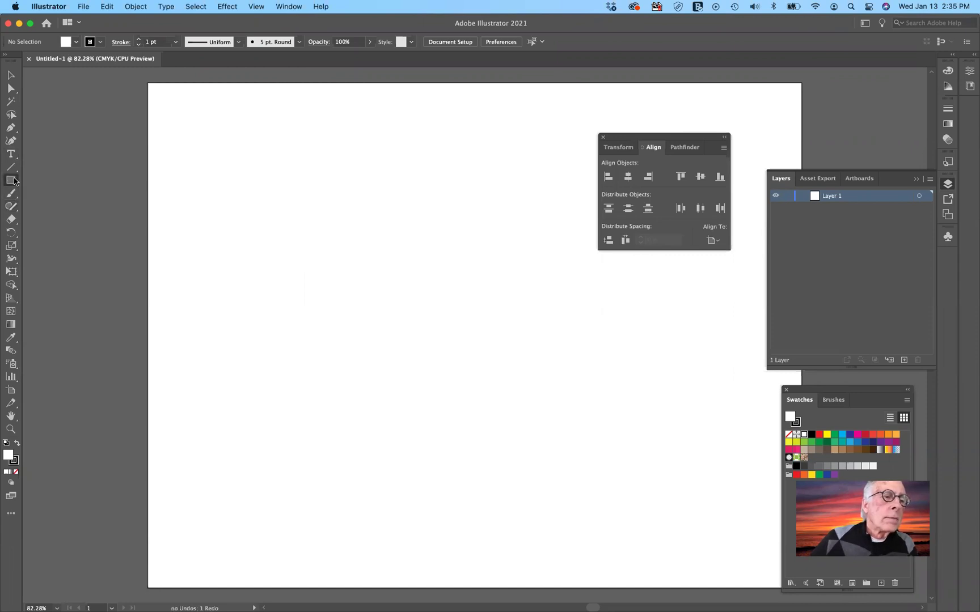
pyautogui.moveTo(14, 181); pyautogui.dragTo(46, 207)
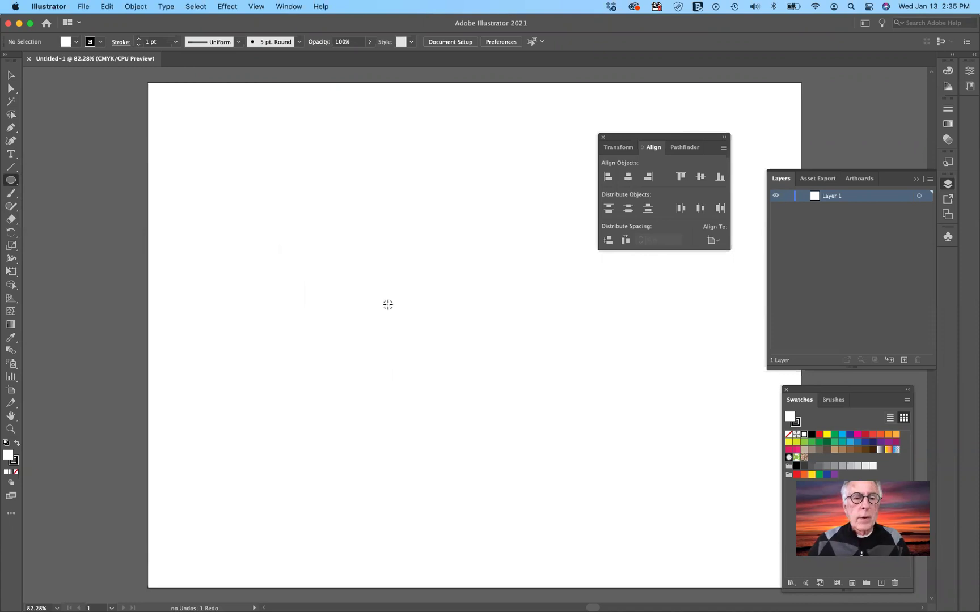
pyautogui.press('super+shift+z')
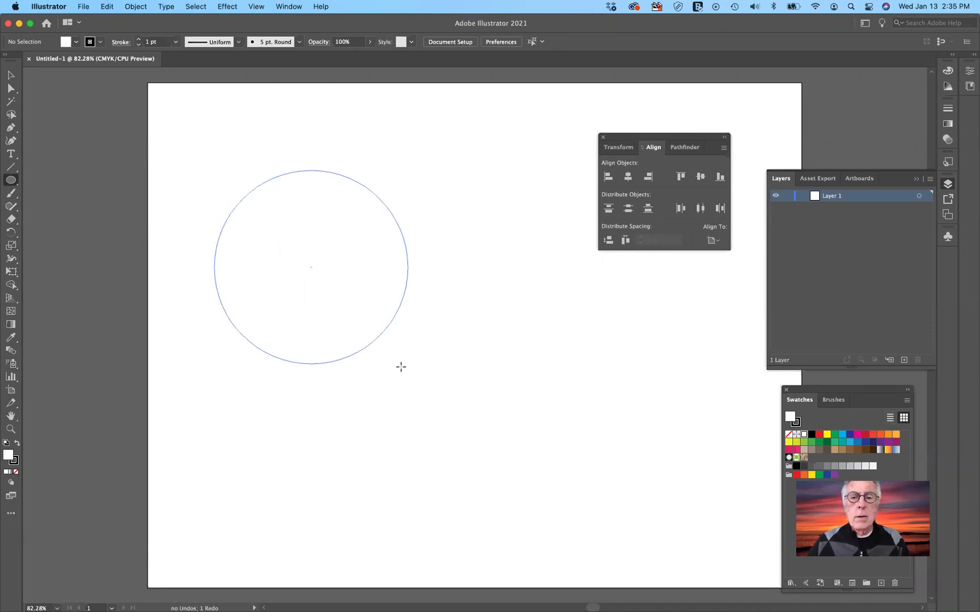
pyautogui.press('super+shift+z')
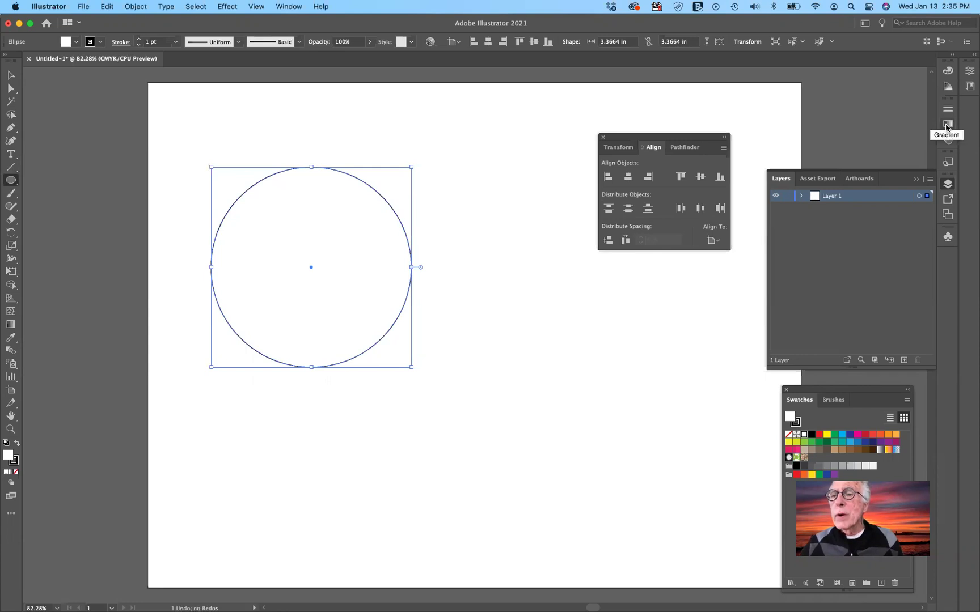
# - Fill the circle with the brown swirl pattern swatch and deselect it
pyautogui.click(948, 71)
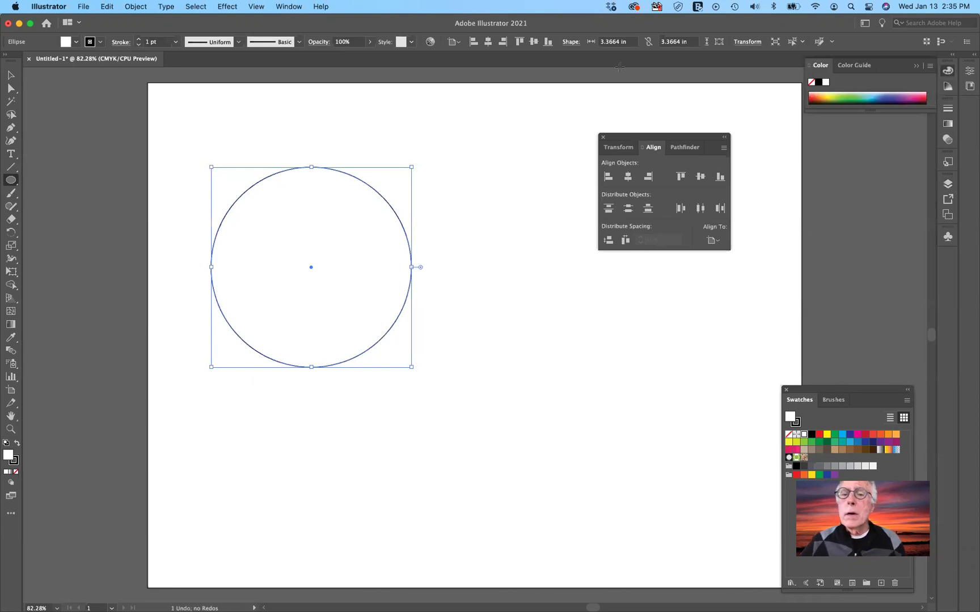
pyautogui.click(295, 7)
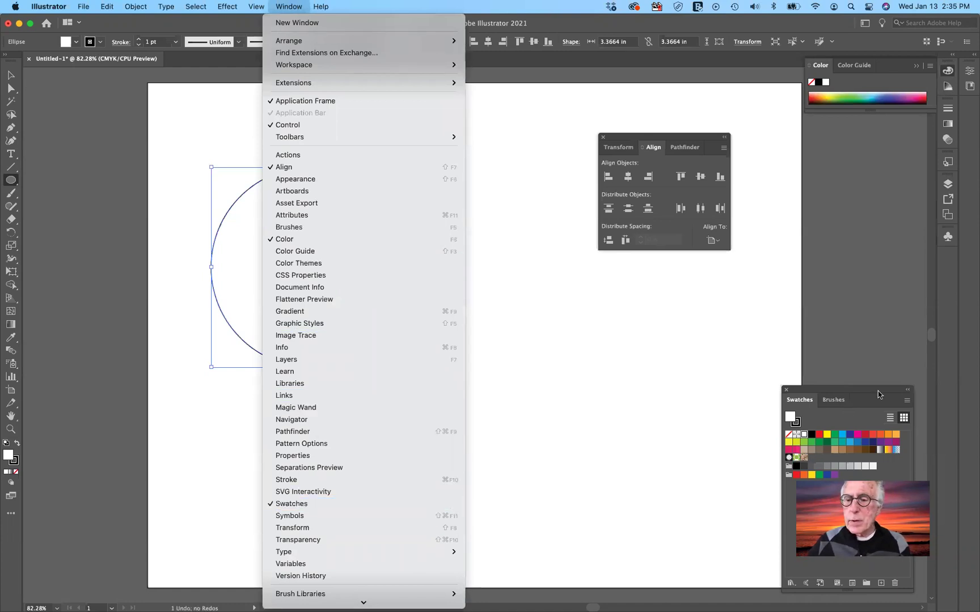
pyautogui.click(733, 366)
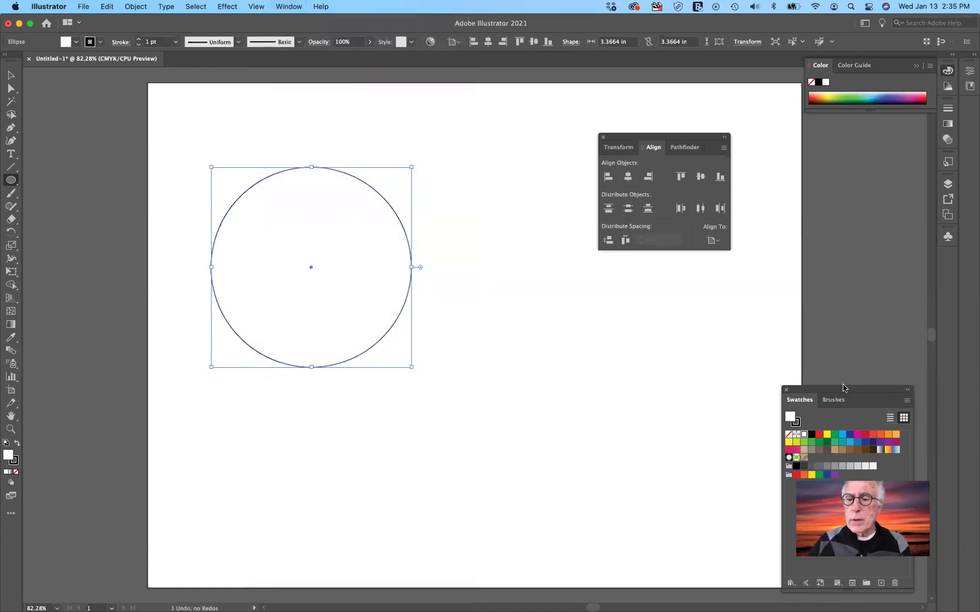
pyautogui.moveTo(835, 390); pyautogui.dragTo(574, 294)
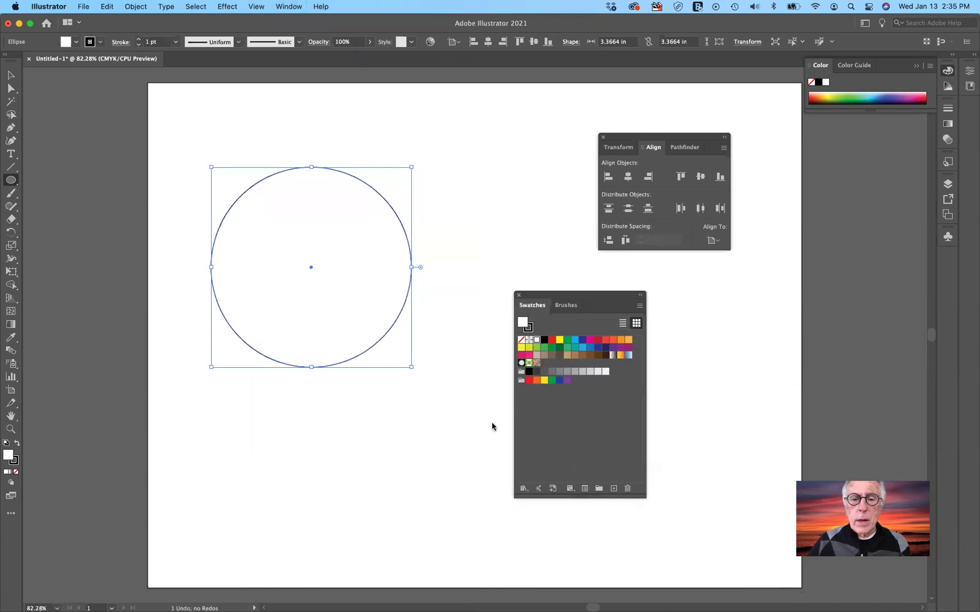
pyautogui.click(536, 363)
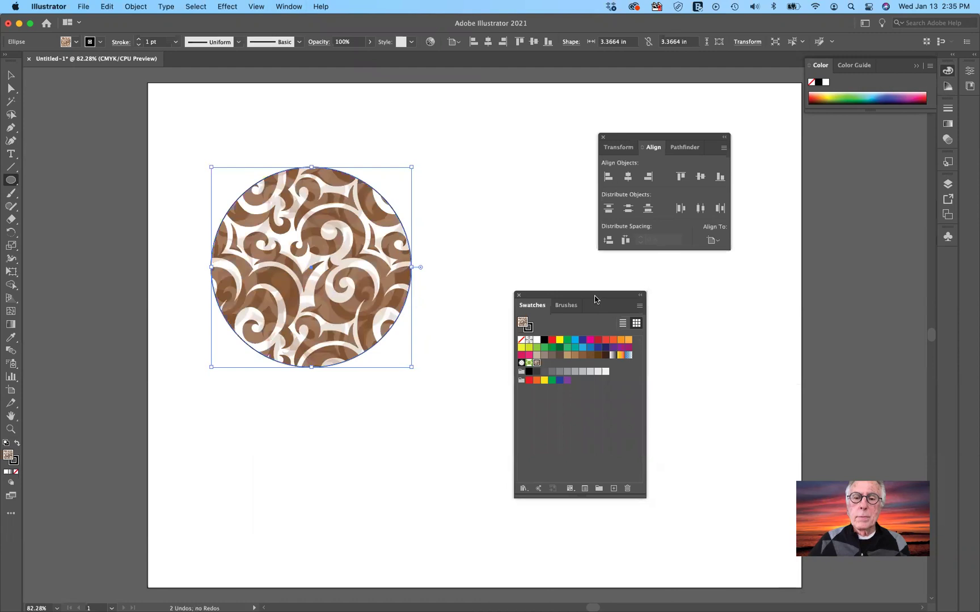
pyautogui.moveTo(595, 292); pyautogui.dragTo(869, 248)
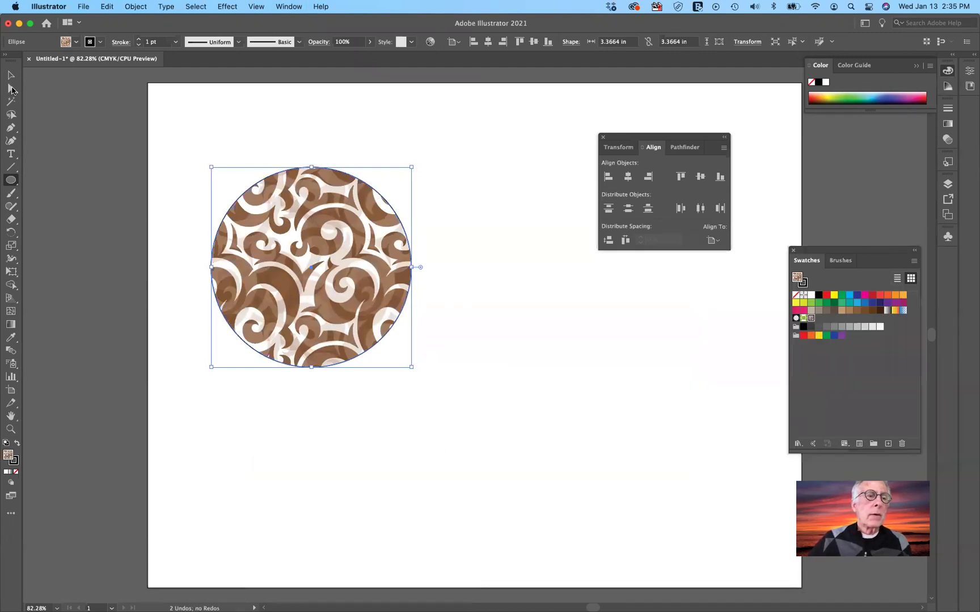
pyautogui.press('v')
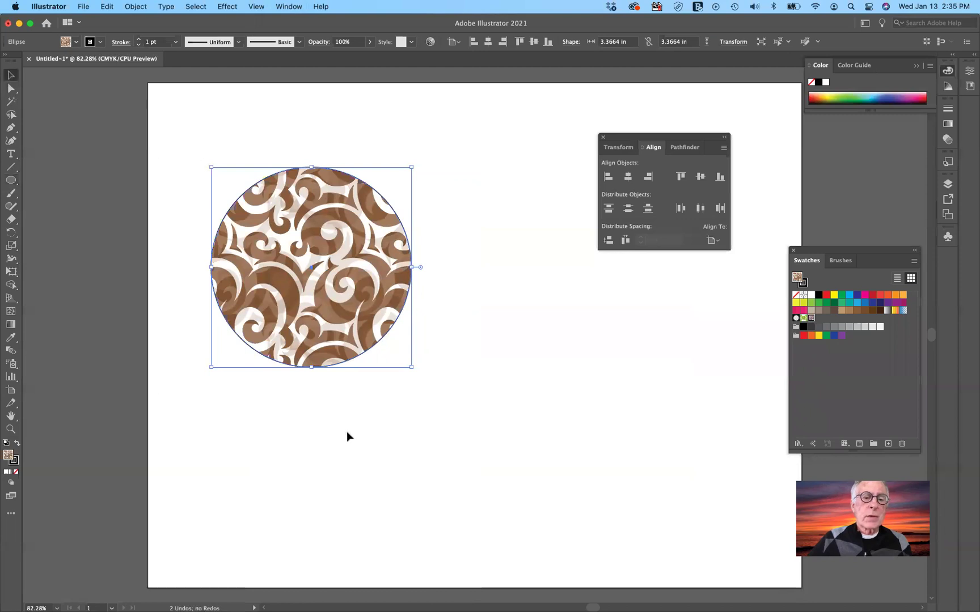
pyautogui.click(353, 419)
# - Magnify the circle's lower edge beyond 1600% to examine its outline, and zoom out to the whole canvas
pyautogui.scroll(1, 353, 420)
pyautogui.scroll(6, 354, 420)
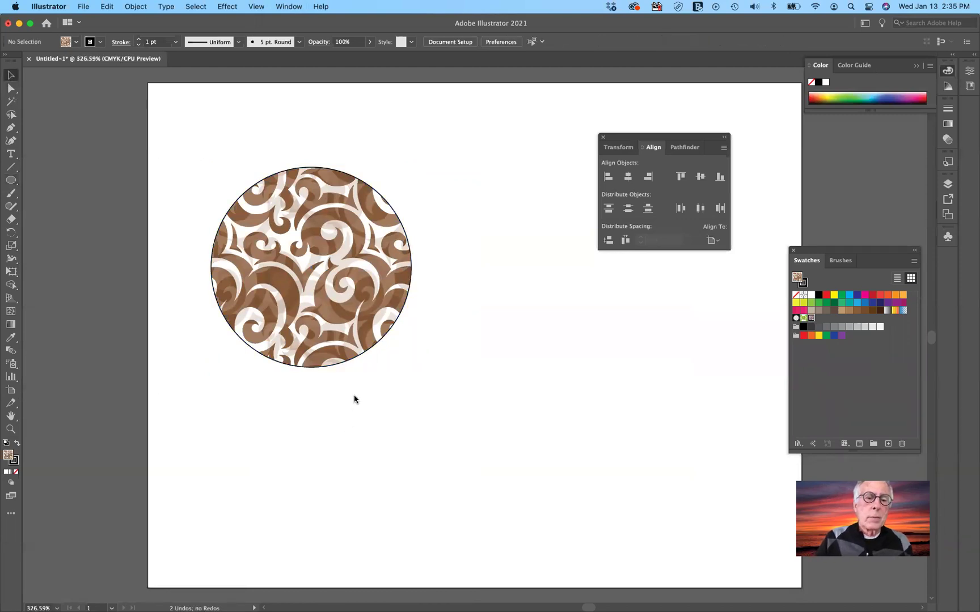
pyautogui.scroll(7, 364, 406)
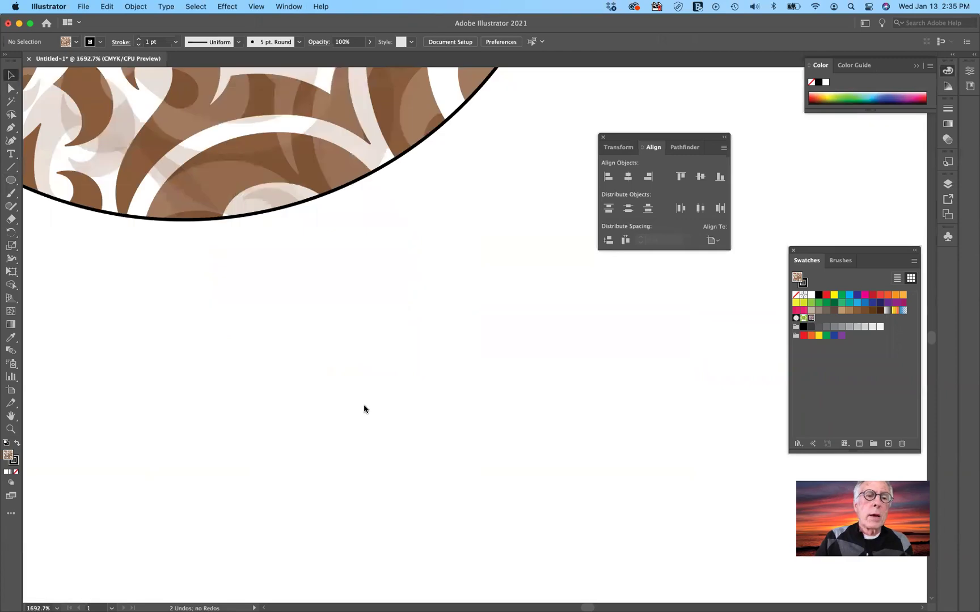
pyautogui.scroll(5, 364, 405)
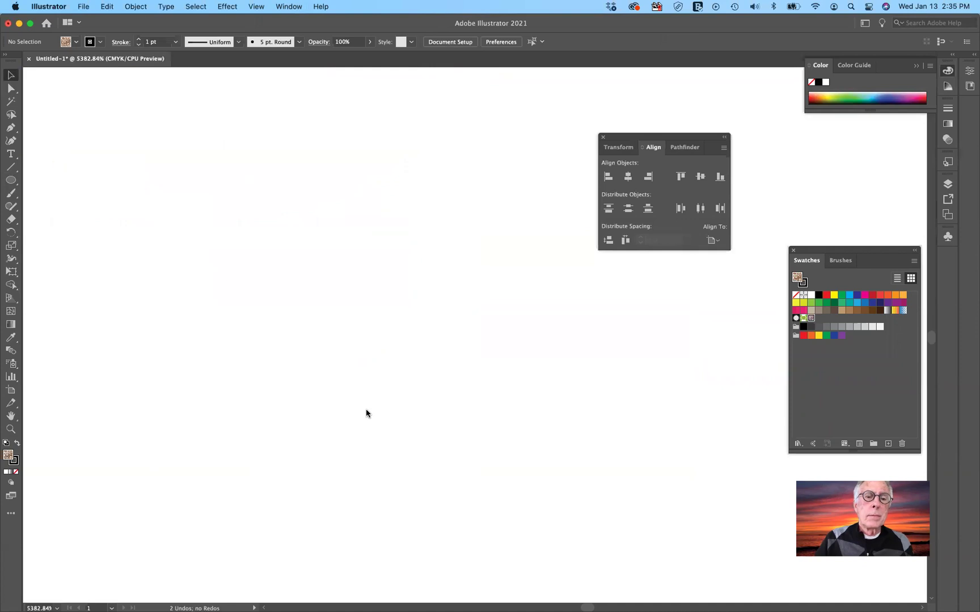
pyautogui.scroll(-15, 366, 414)
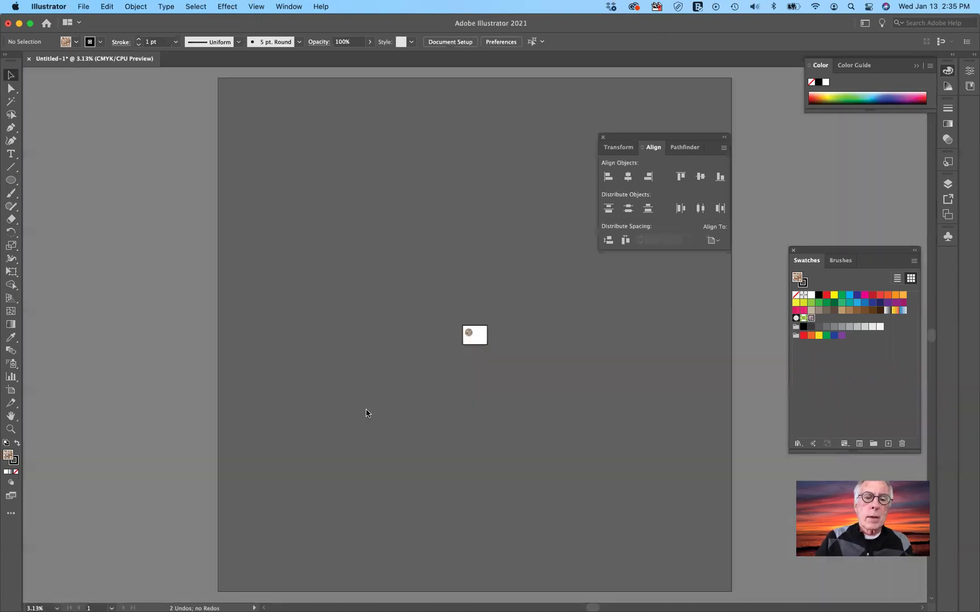
# - Bring the artboard back into view at the minimum 3.13% magnification to see its size within the whole canvas
pyautogui.scroll(5, 366, 413)
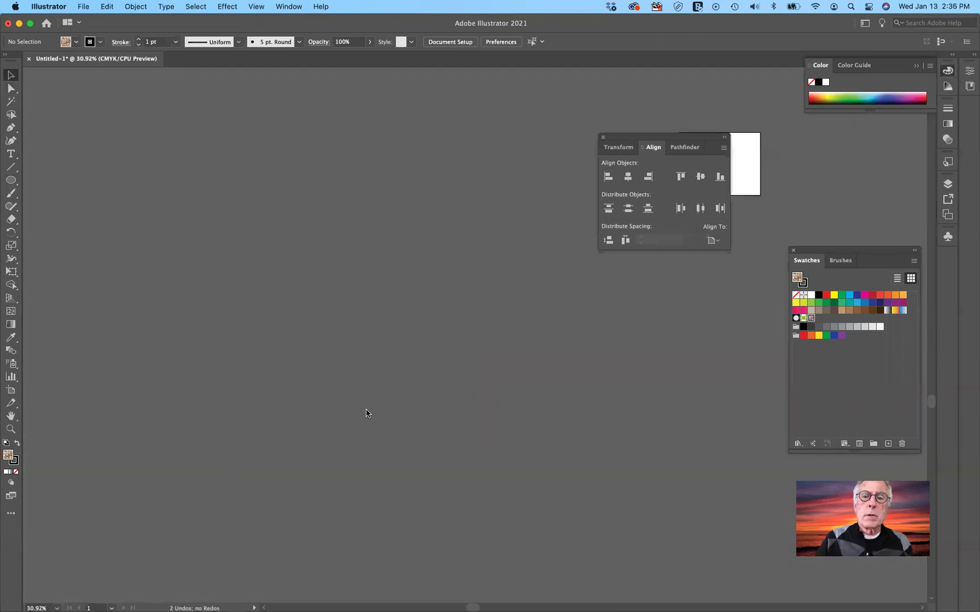
pyautogui.hscroll(2, 367, 414)
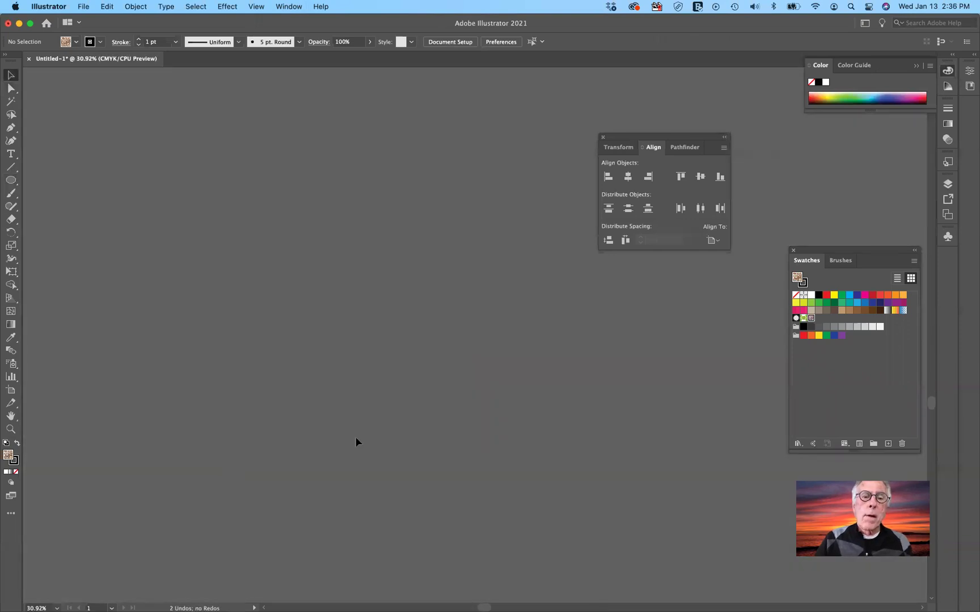
pyautogui.scroll(3, 356, 441)
pyautogui.hscroll(-2, 356, 442)
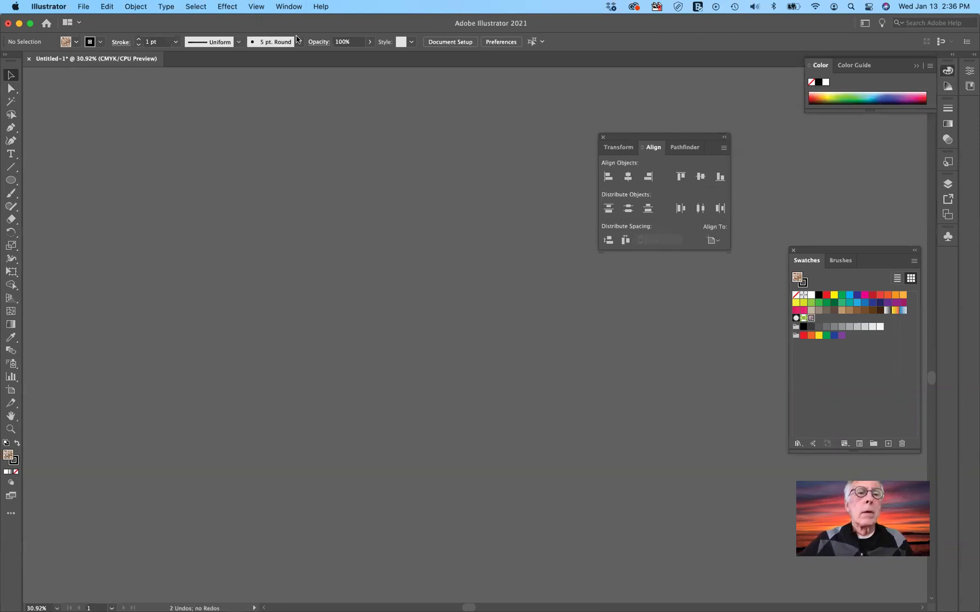
pyautogui.click(256, 8)
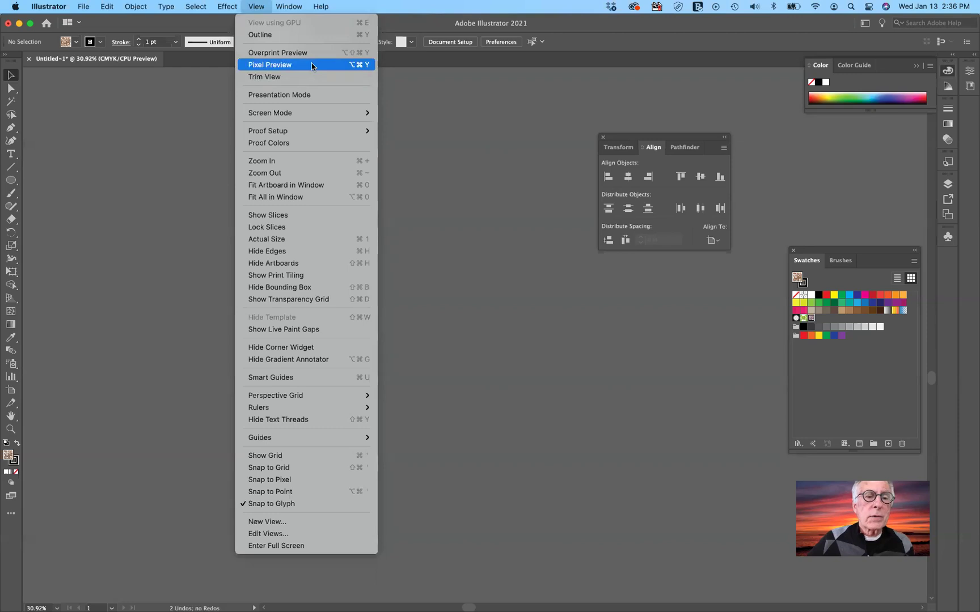
pyautogui.click(340, 14)
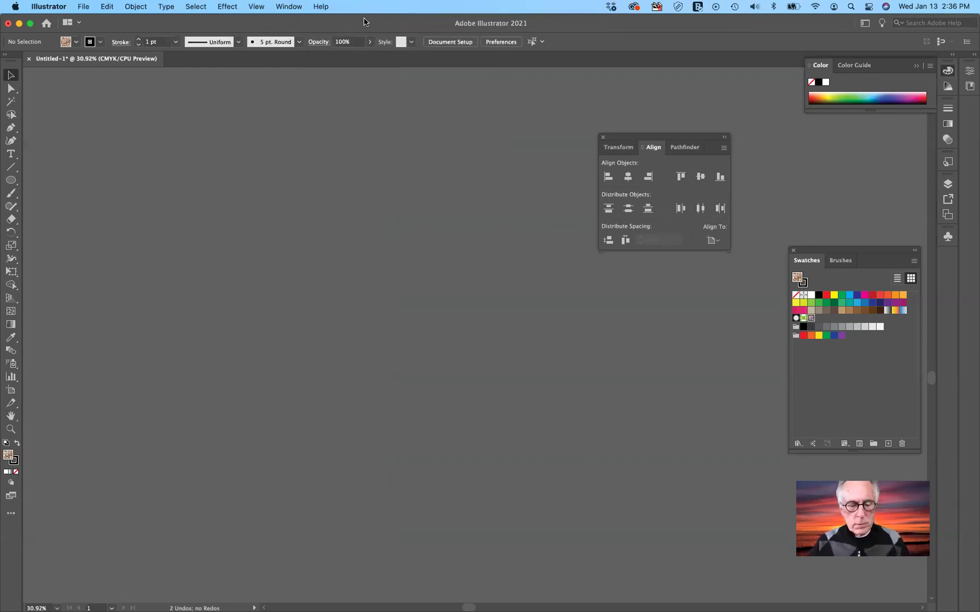
pyautogui.press('super+minus')
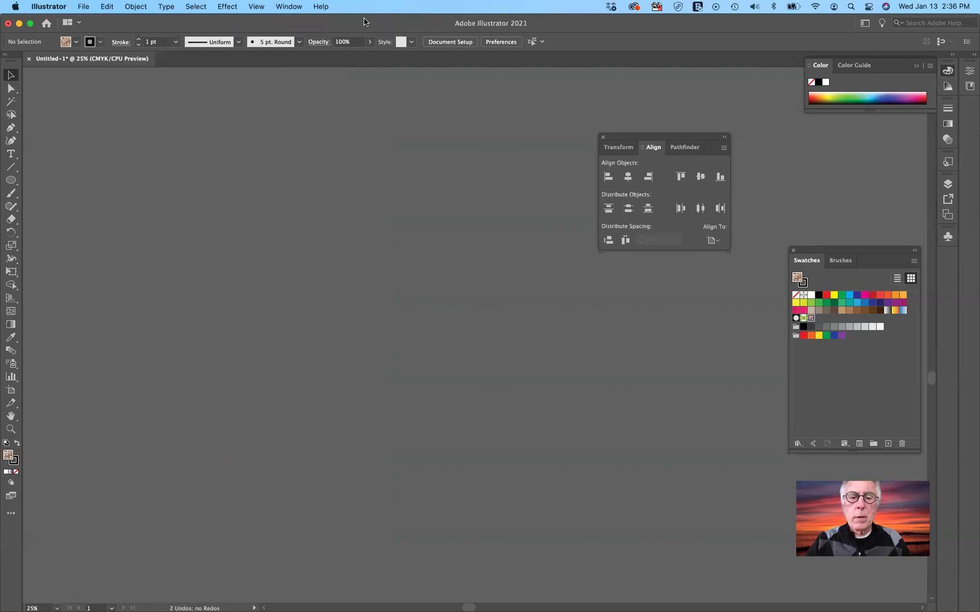
pyautogui.press('super+minus')
pyautogui.press('super+minus')
pyautogui.press('super+minus')
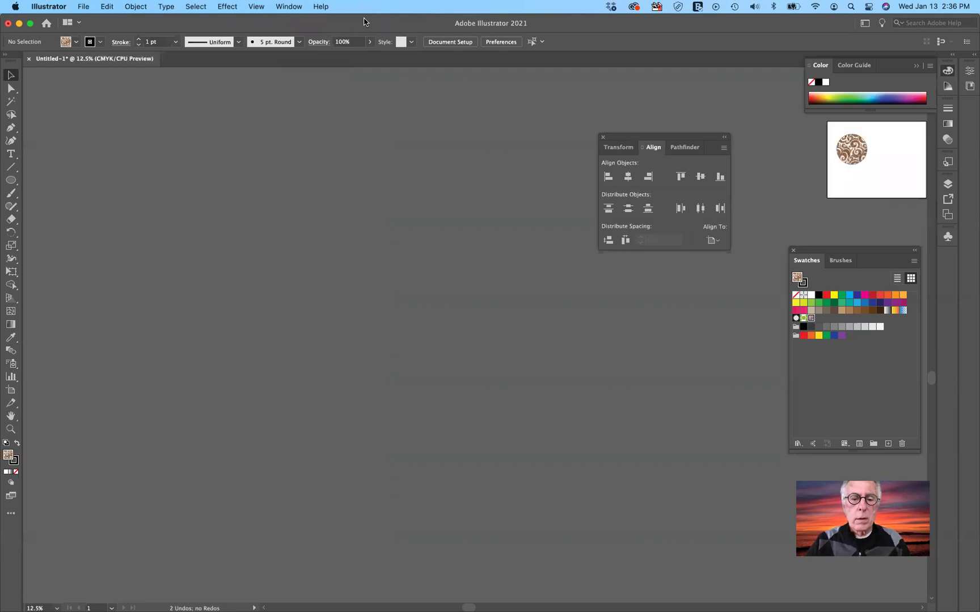
pyautogui.press('super+minus')
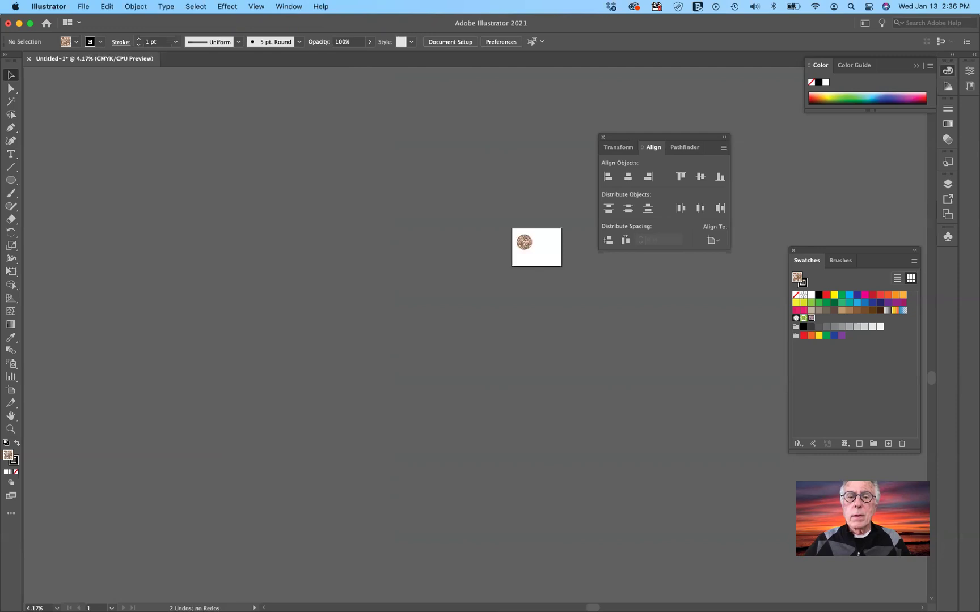
pyautogui.press('super+minus')
pyautogui.press('super+minus')
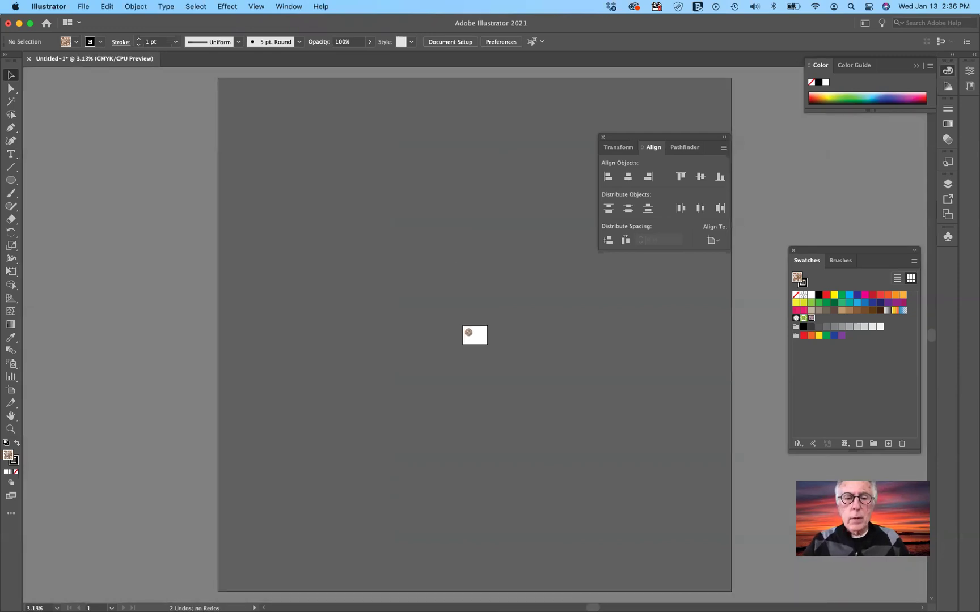
# - Magnify the document to 600% and examine the circle's outline and the edges of its swirl pattern
pyautogui.press('super+plus')
pyautogui.press('super+plus')
pyautogui.press('super+plus')
pyautogui.press('super+plus')
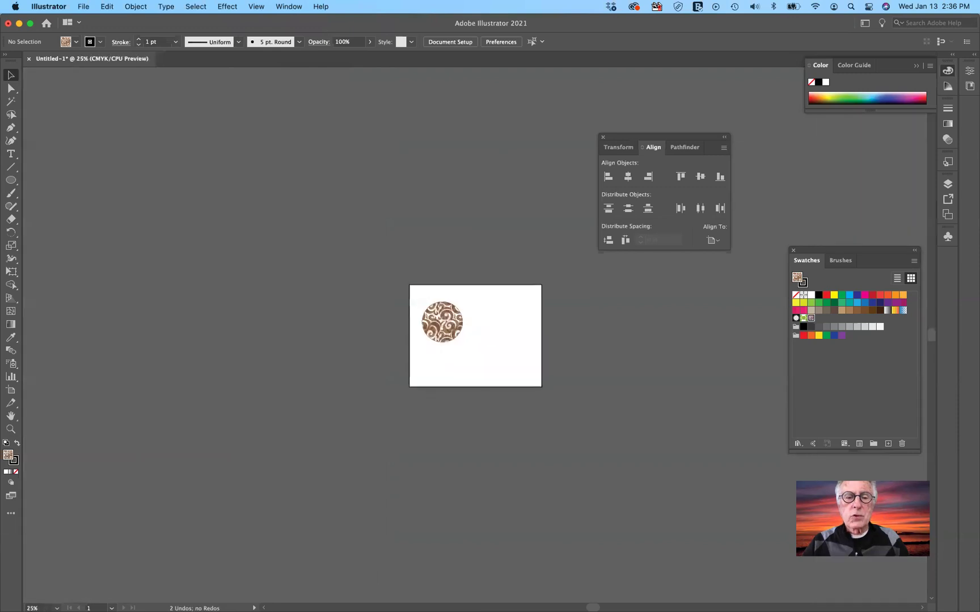
pyautogui.press('super+plus')
pyautogui.press('super+plus')
pyautogui.press('super+plus')
pyautogui.press('super+plus')
pyautogui.press('super+plus')
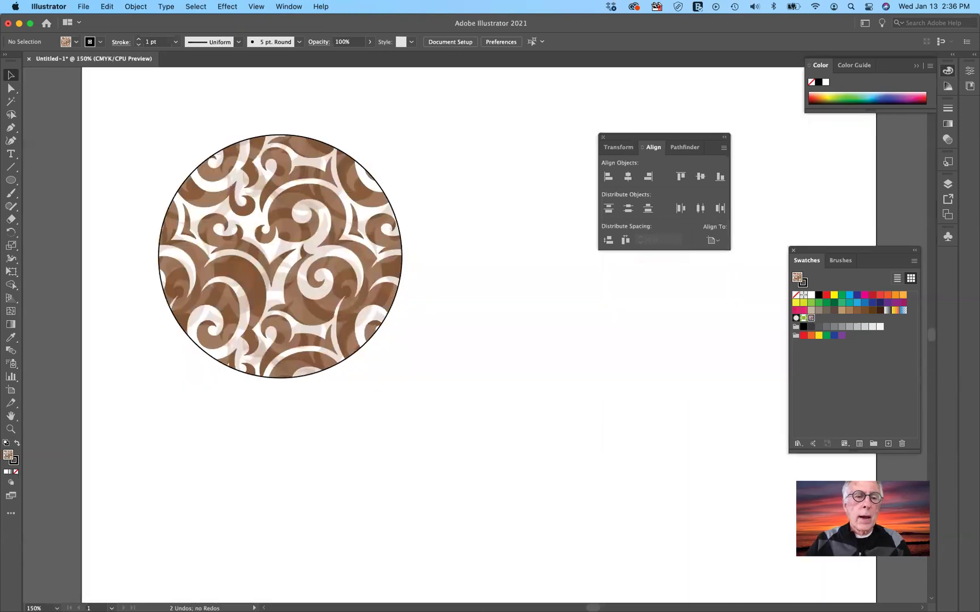
pyautogui.press('super+plus')
pyautogui.press('super+plus')
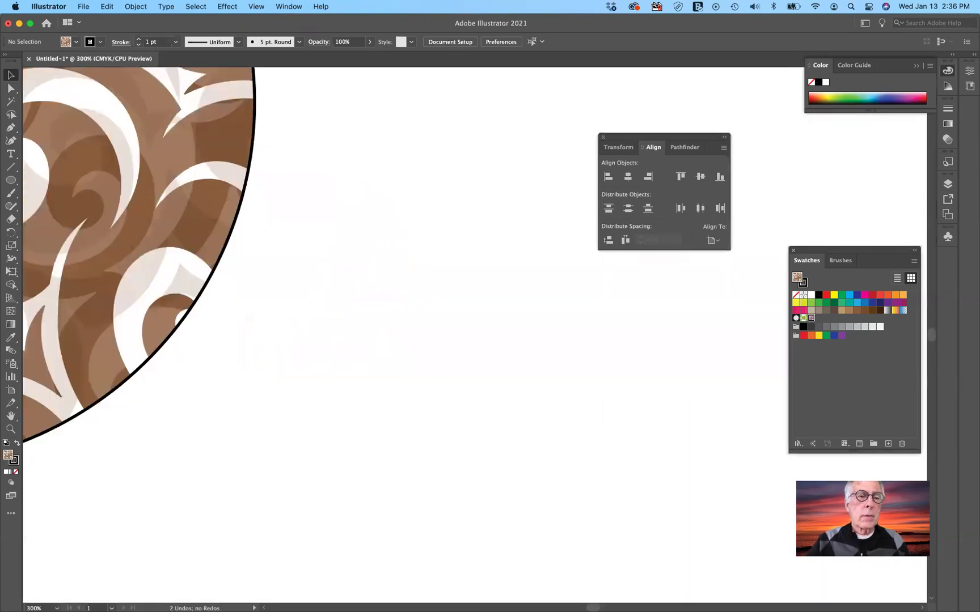
pyautogui.press('super+plus')
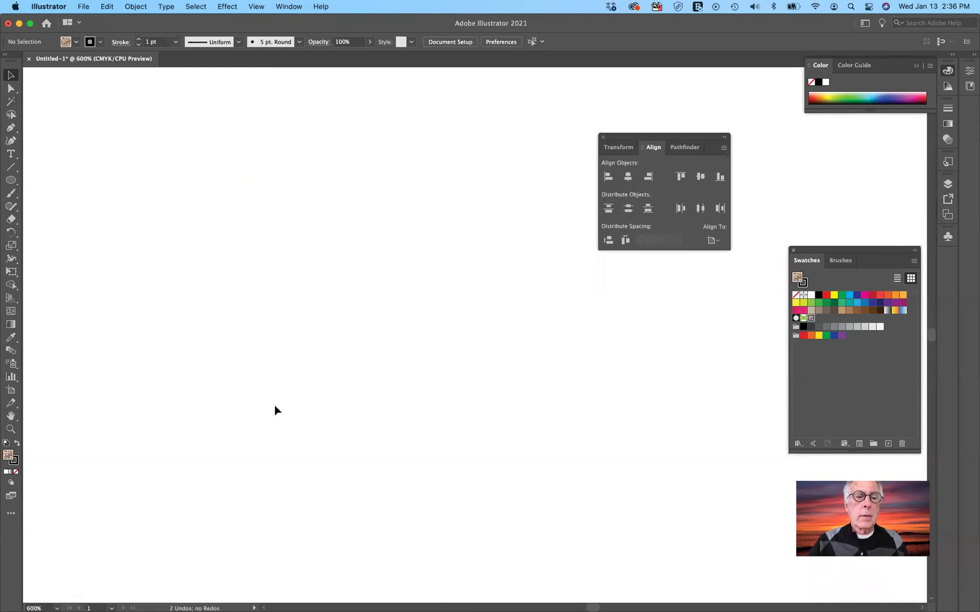
pyautogui.hscroll(-10, 274, 409)
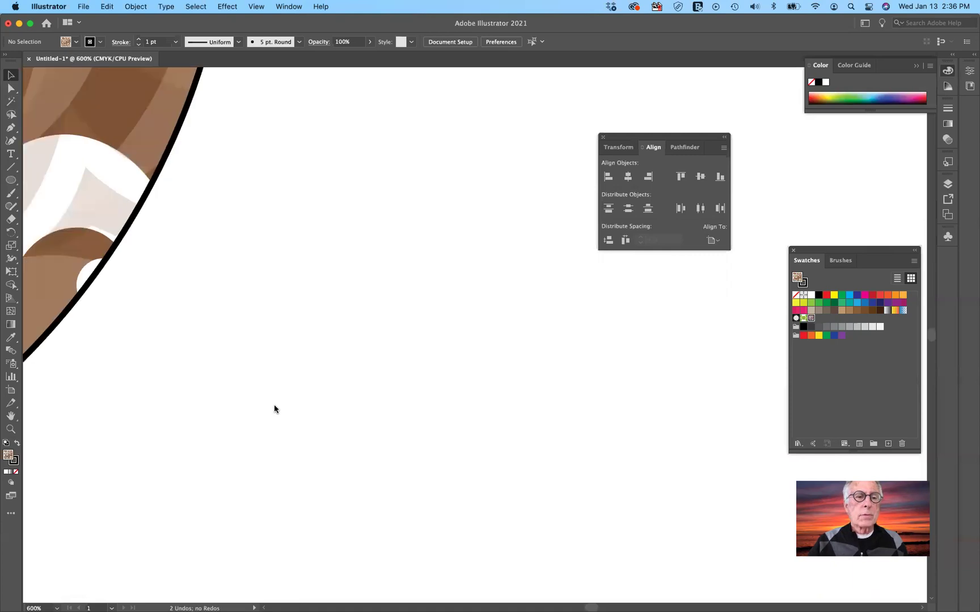
pyautogui.hscroll(-15, 274, 409)
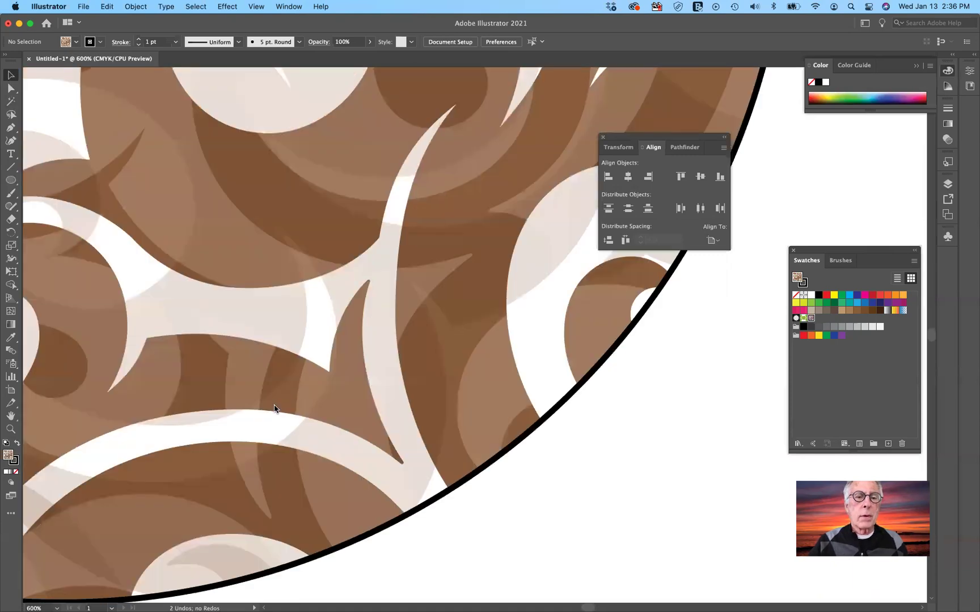
pyautogui.hscroll(-3, 274, 409)
pyautogui.scroll(2, 274, 409)
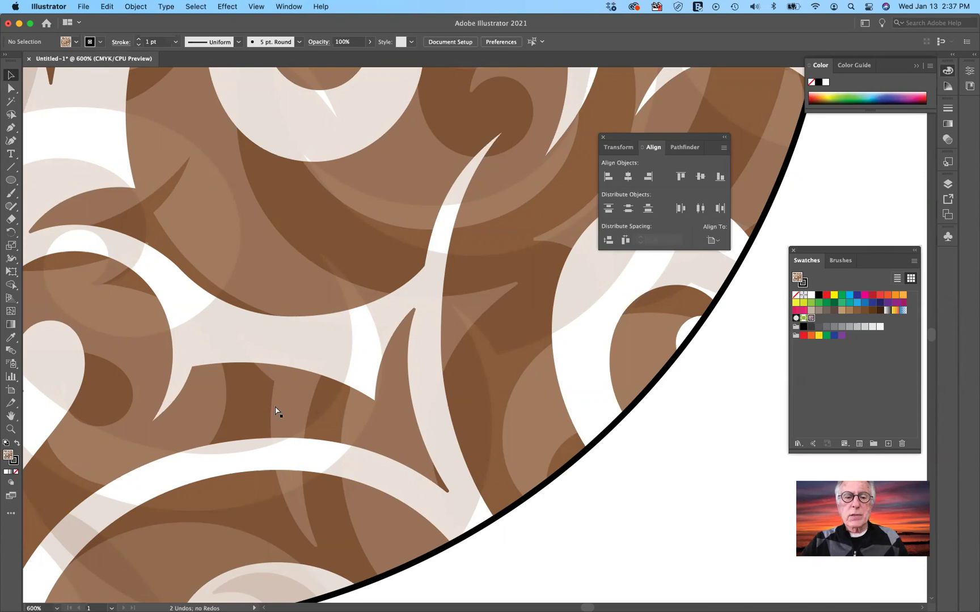
# - Return the document to 100% magnification with the whole circle in view
pyautogui.scroll(-2, 276, 411)
pyautogui.scroll(-2, 276, 412)
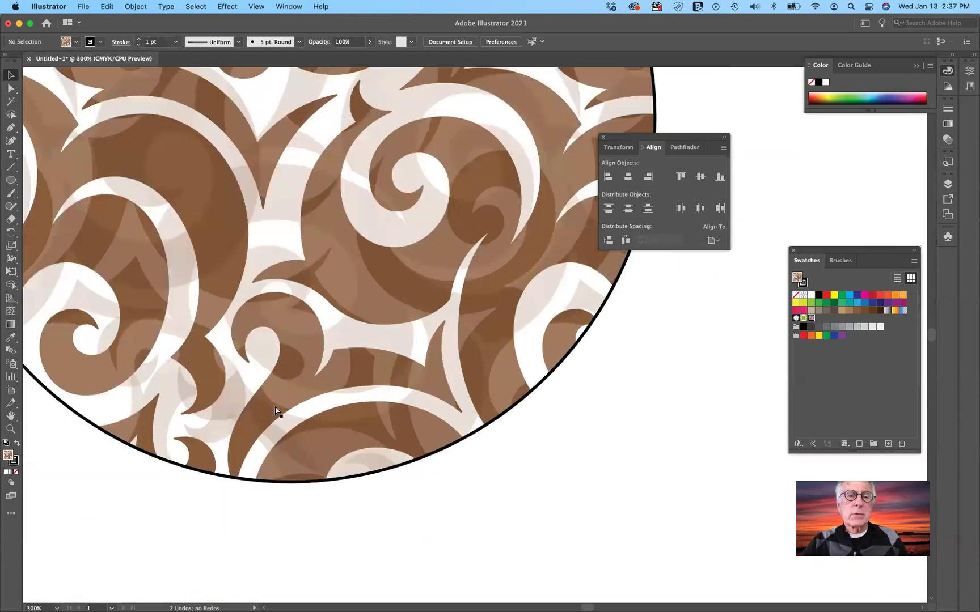
pyautogui.scroll(-2, 275, 407)
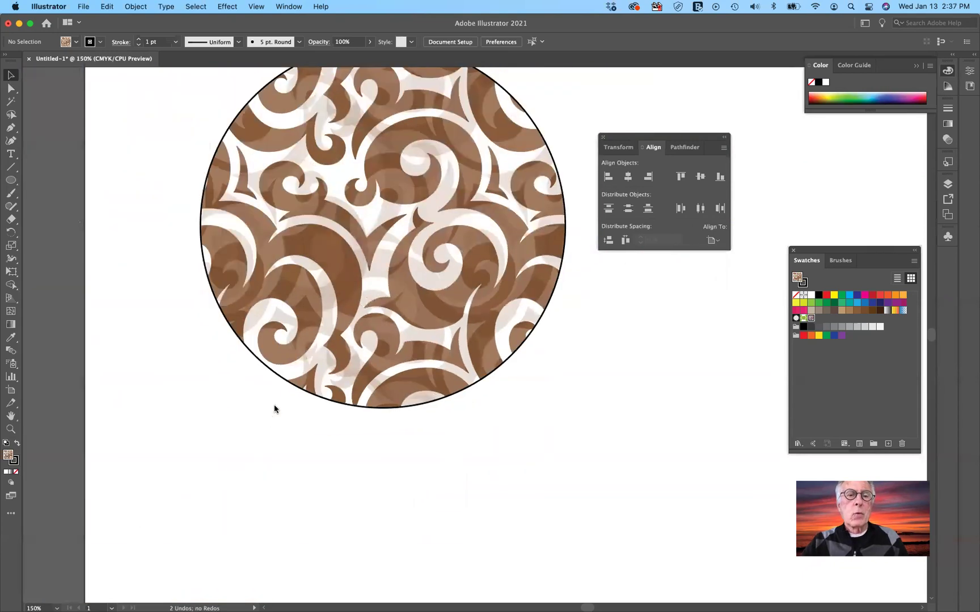
pyautogui.scroll(-1, 274, 405)
pyautogui.hscroll(5, 275, 406)
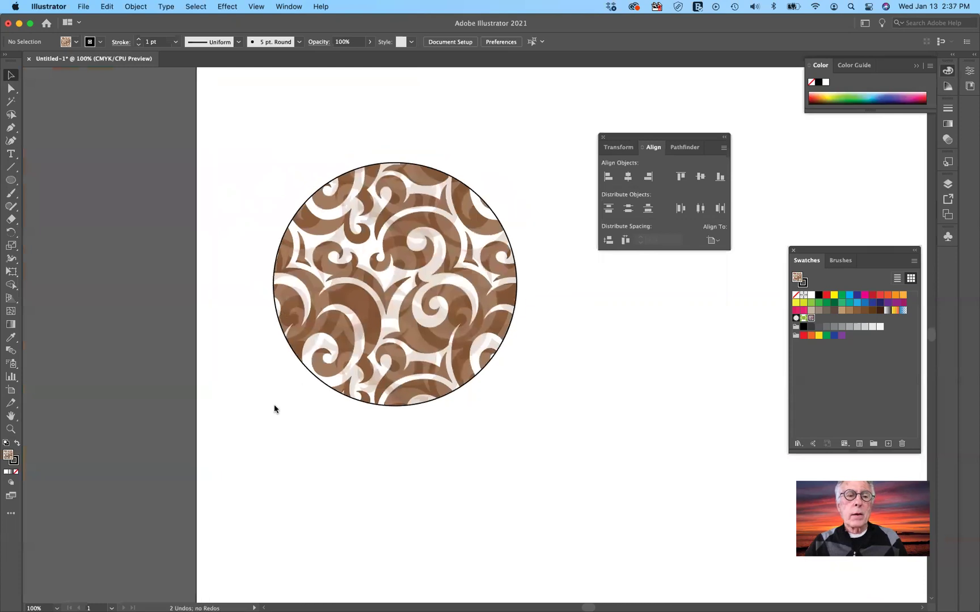
pyautogui.scroll(1, 273, 404)
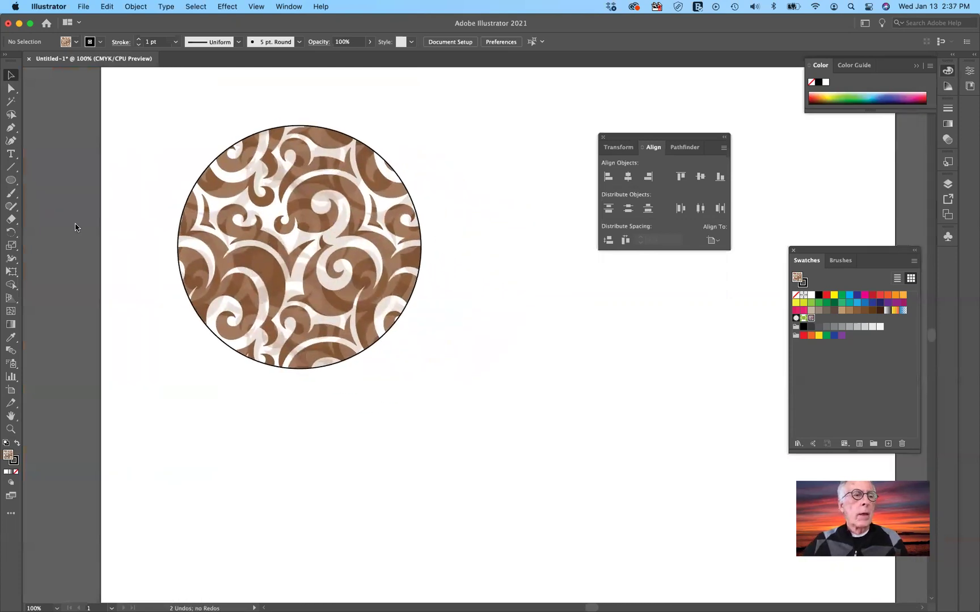
# - Duplicate the swirl-patterned circle to its lower right and move the Align panel off the copy
pyautogui.click(297, 327)
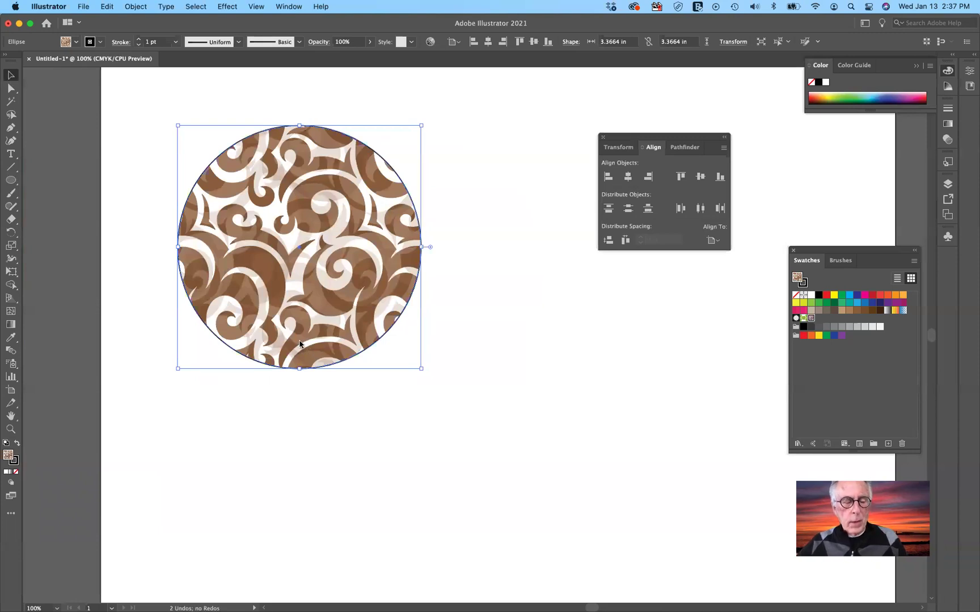
pyautogui.moveTo(333, 329); pyautogui.dragTo(596, 398)
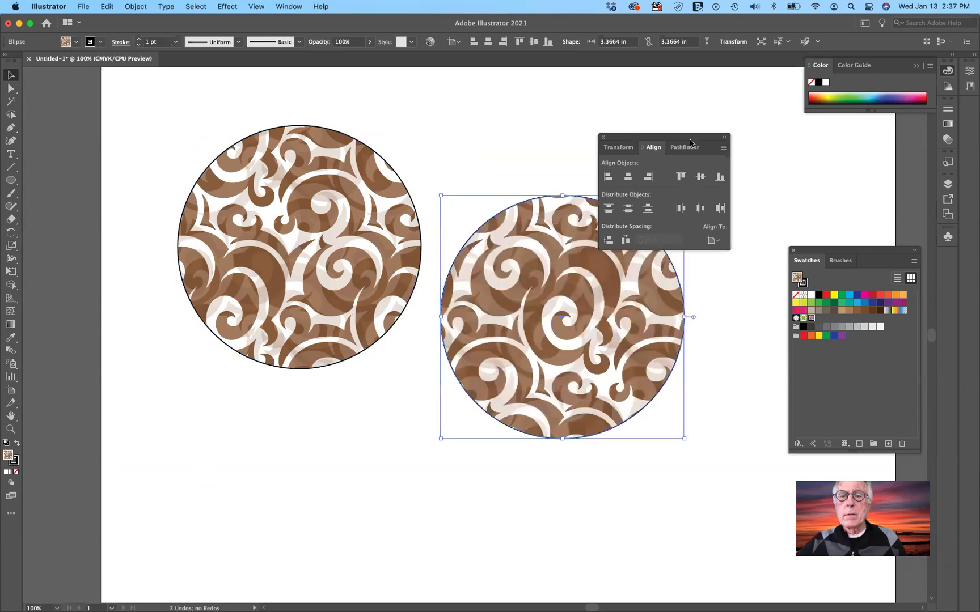
pyautogui.moveTo(697, 141); pyautogui.dragTo(855, 150)
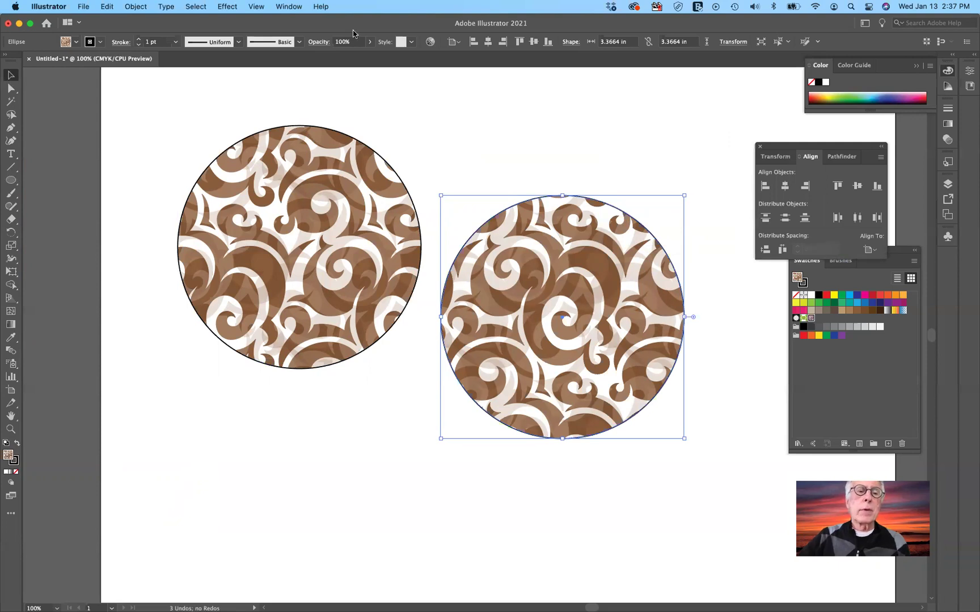
# - Rasterize the circle copy in CMYK at Screen (72 ppi) resolution with a white background
pyautogui.click(138, 9)
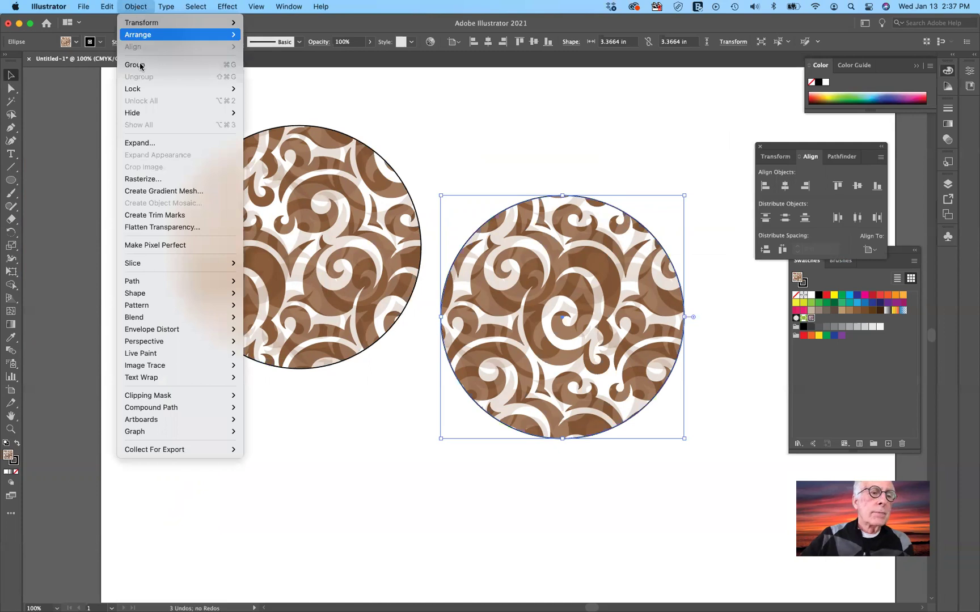
pyautogui.press('Return')
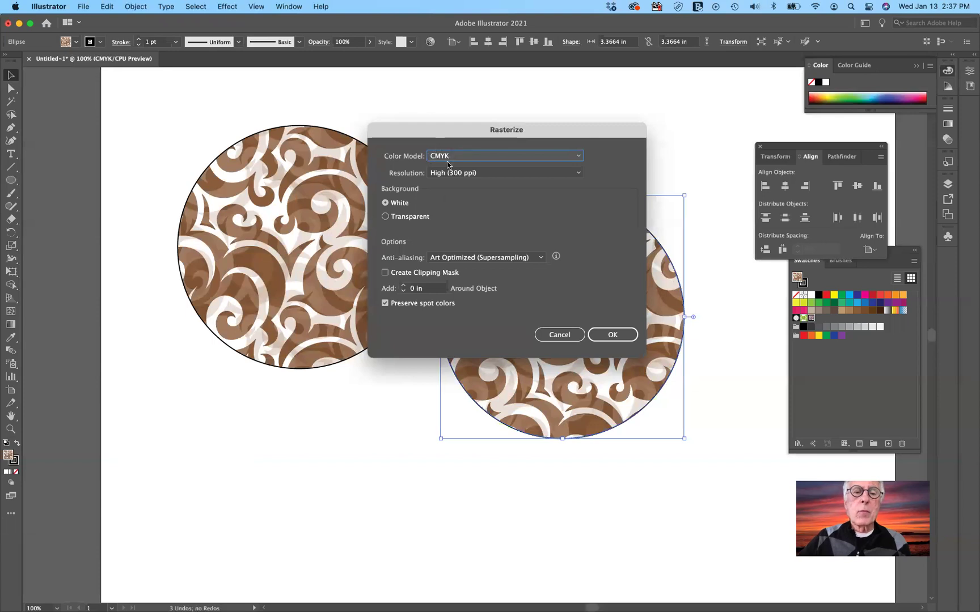
pyautogui.click(578, 174)
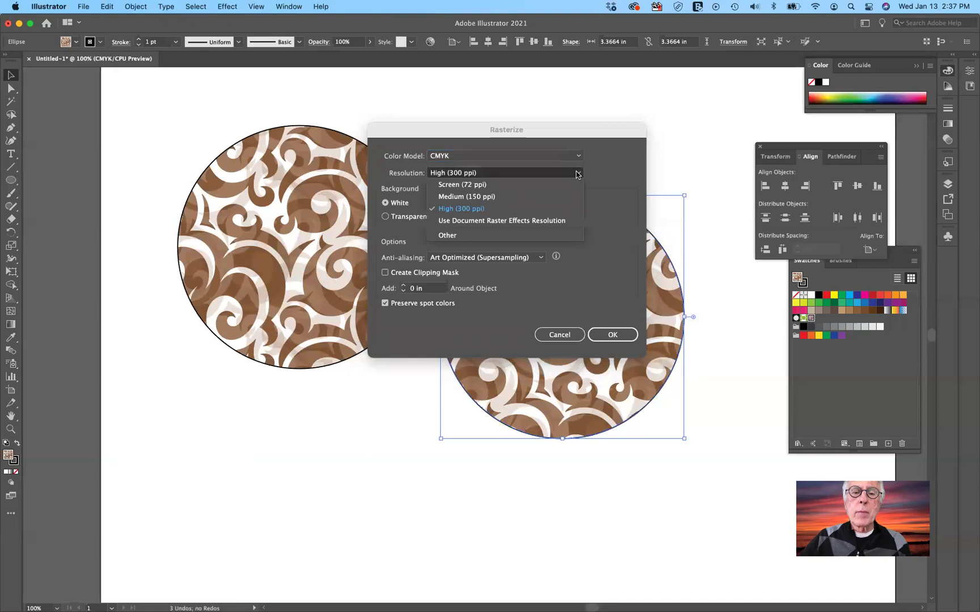
pyautogui.click(529, 184)
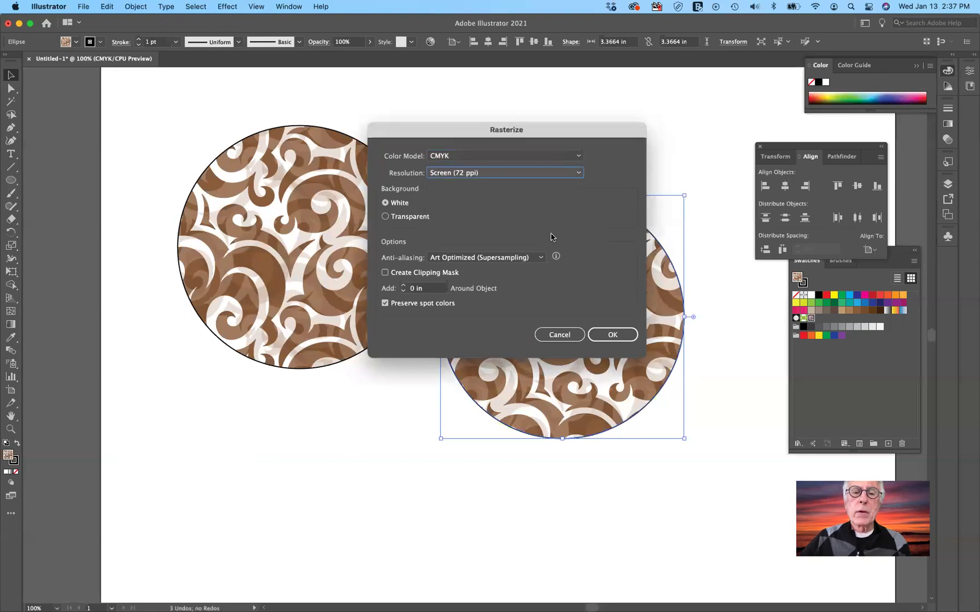
pyautogui.click(613, 335)
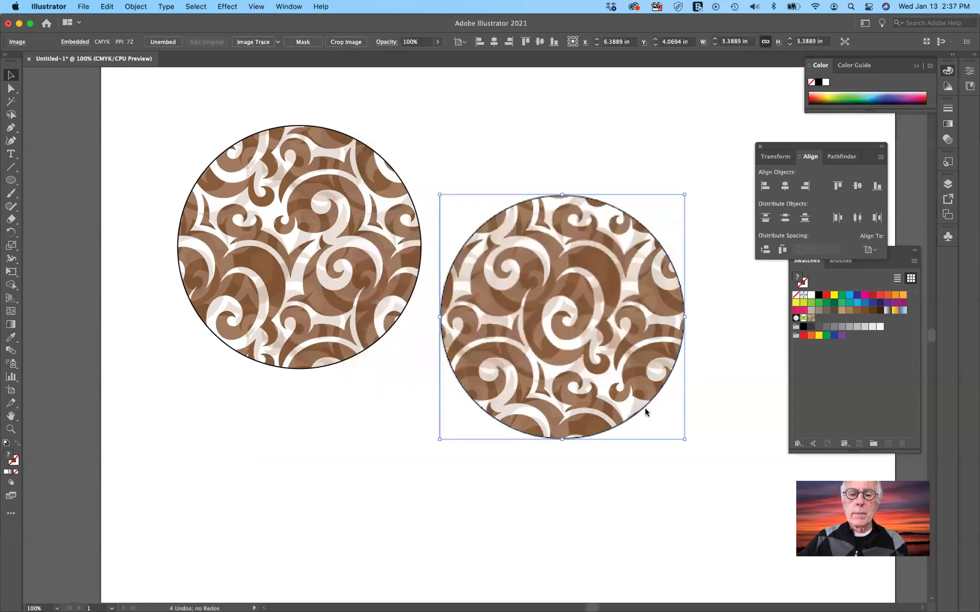
# - Magnify the rasterized circle's lower edge to about 900% to examine its pixels, and zoom out to the whole canvas
pyautogui.scroll(3, 645, 411)
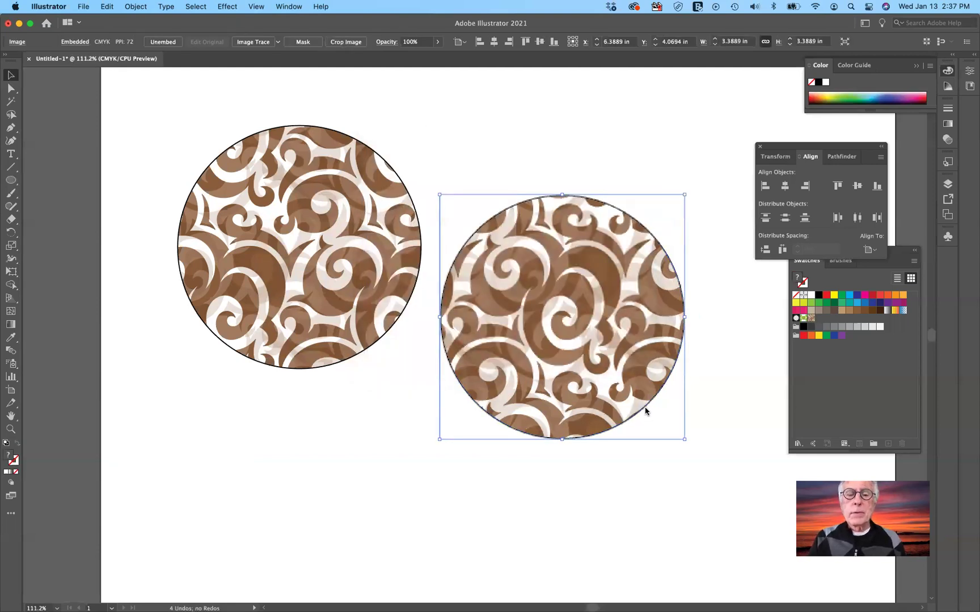
pyautogui.scroll(5, 646, 412)
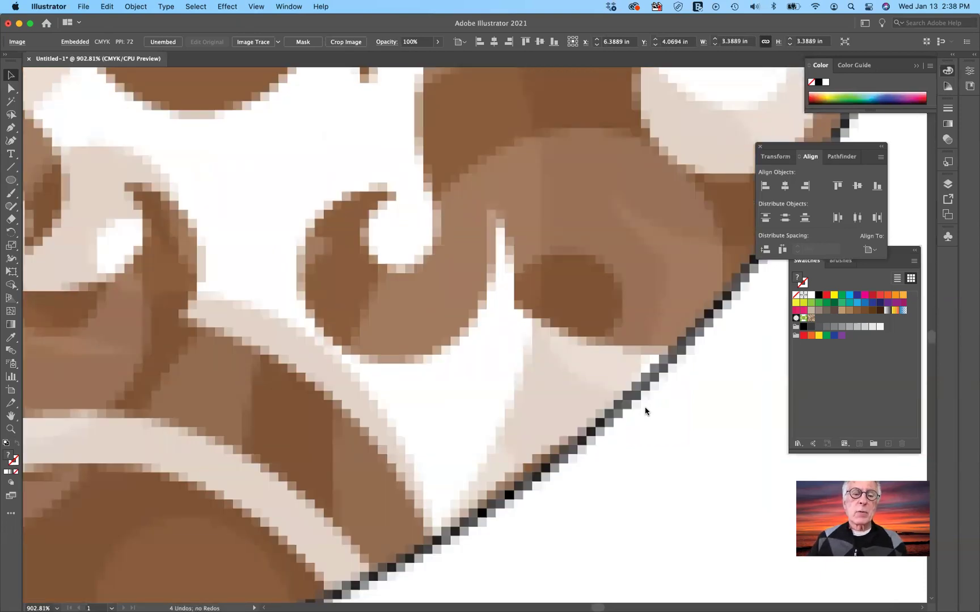
pyautogui.scroll(-15, 646, 411)
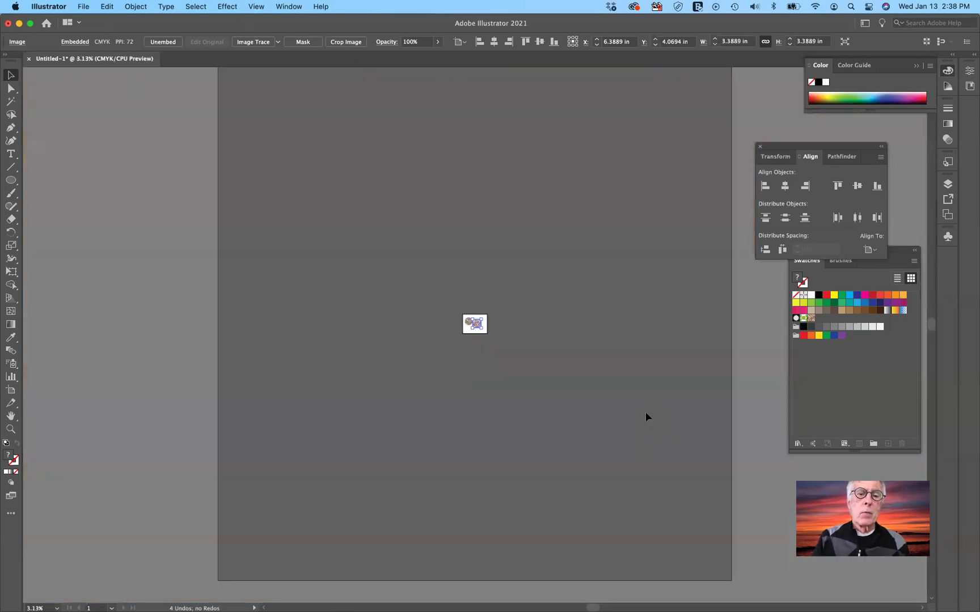
# - Magnify the rasterized circle to 300% and compare its outline and pattern edges with the vector circle beside it
pyautogui.scroll(2, 645, 415)
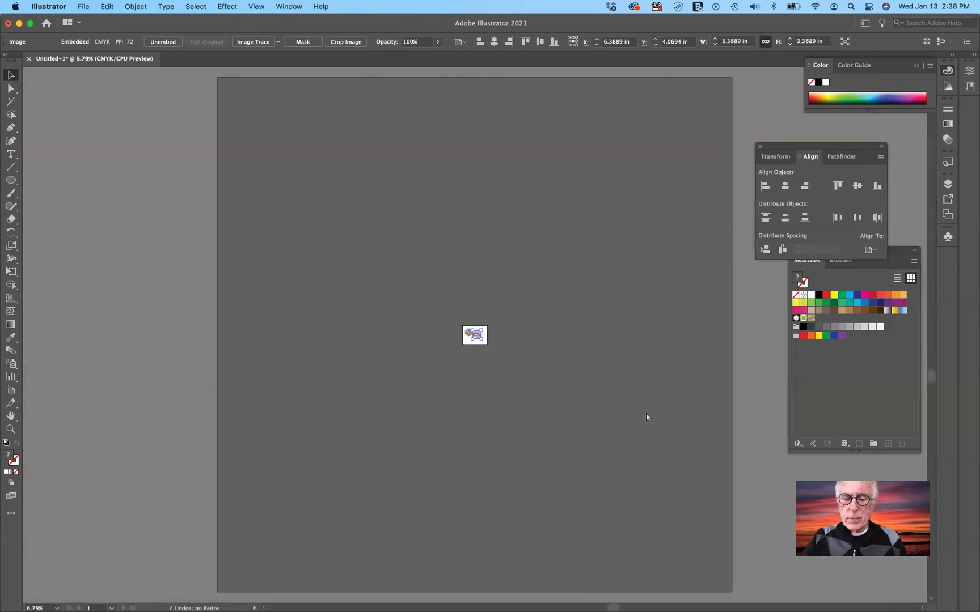
pyautogui.scroll(1, 646, 415)
pyautogui.scroll(3, 646, 417)
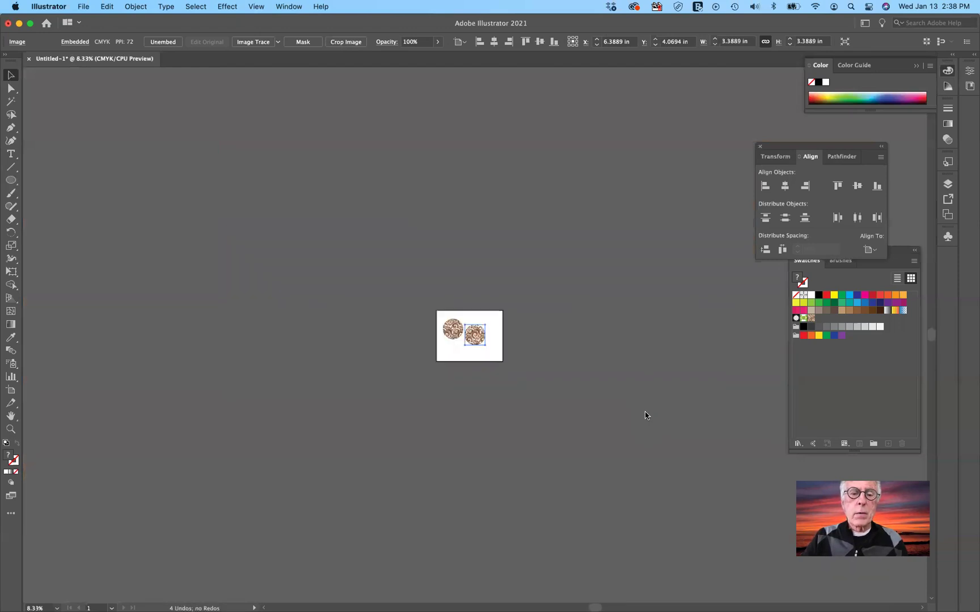
pyautogui.scroll(3, 645, 415)
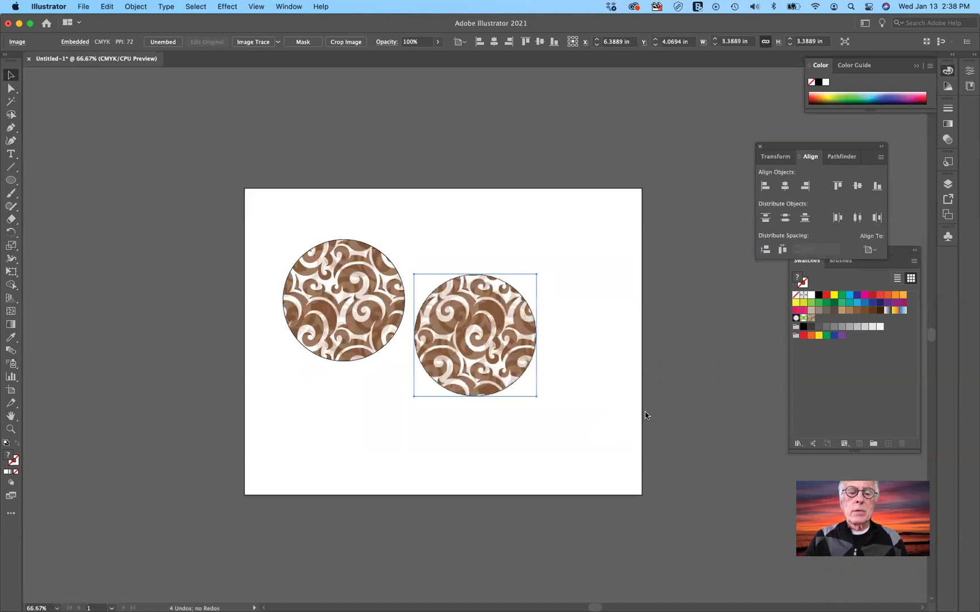
pyautogui.scroll(1, 645, 415)
pyautogui.scroll(2, 646, 417)
pyautogui.scroll(3, 646, 416)
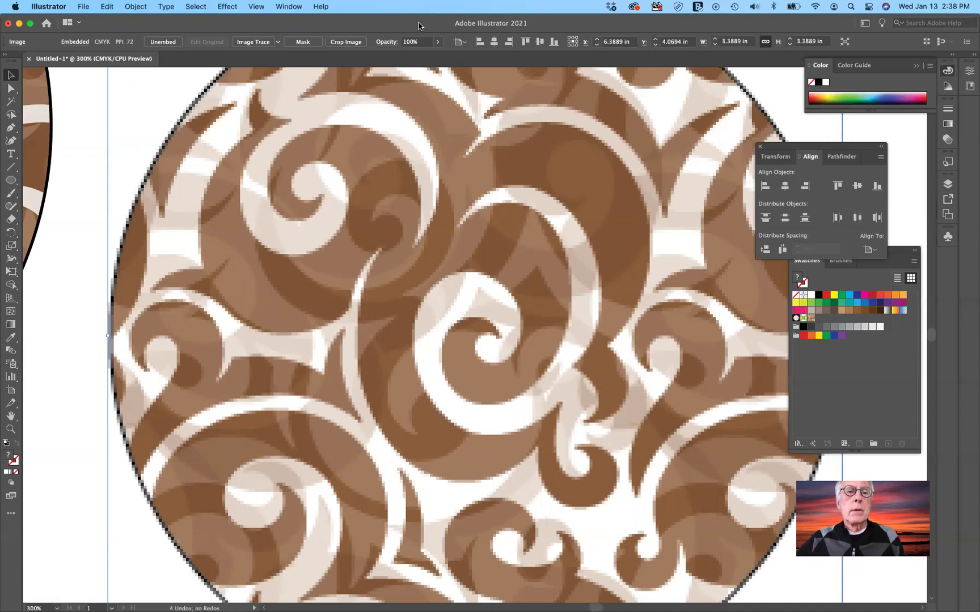
# - Quit Illustrator and return to the side-by-side birthday card documents in Photoshop
pyautogui.moveTo(419, 33); pyautogui.dragTo(425, 37)
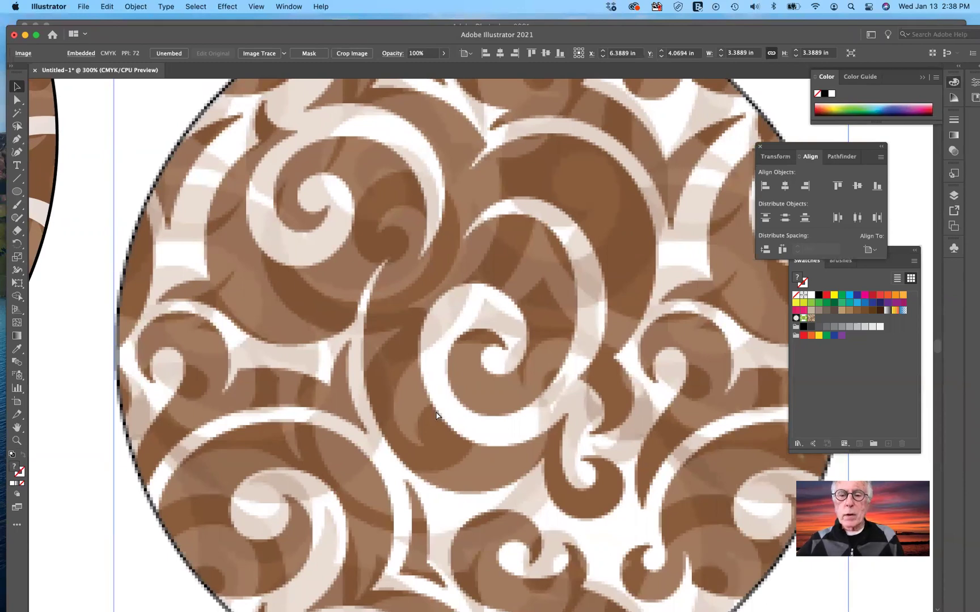
pyautogui.press('super+q')
pyautogui.click(500, 352)
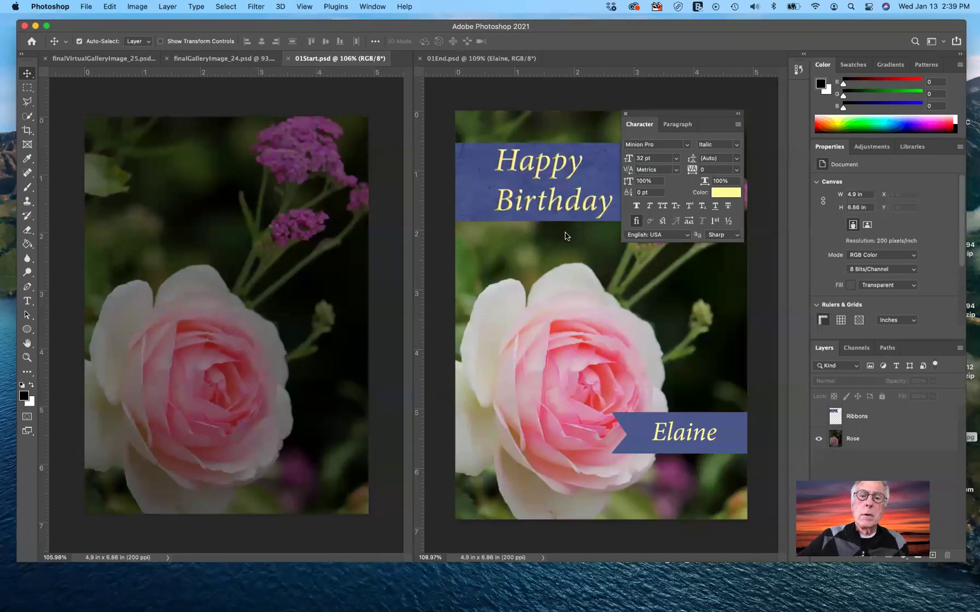
# - Move the Character panel off the Happy Birthday ribbon and compare 01Start.psd with its Ribbons layer shown and hidden, leaving it hidden
pyautogui.moveTo(703, 117); pyautogui.dragTo(698, 267)
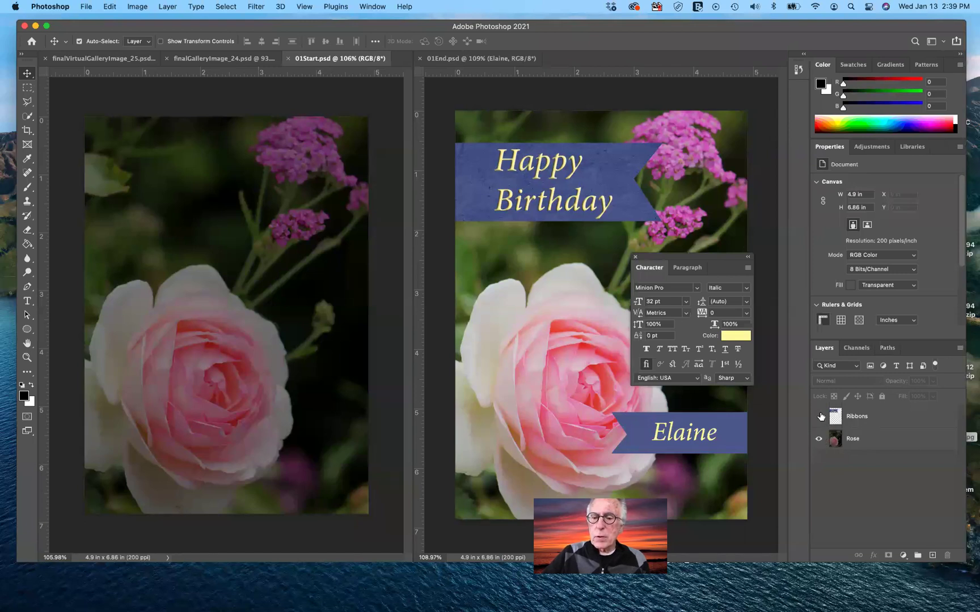
pyautogui.click(818, 419)
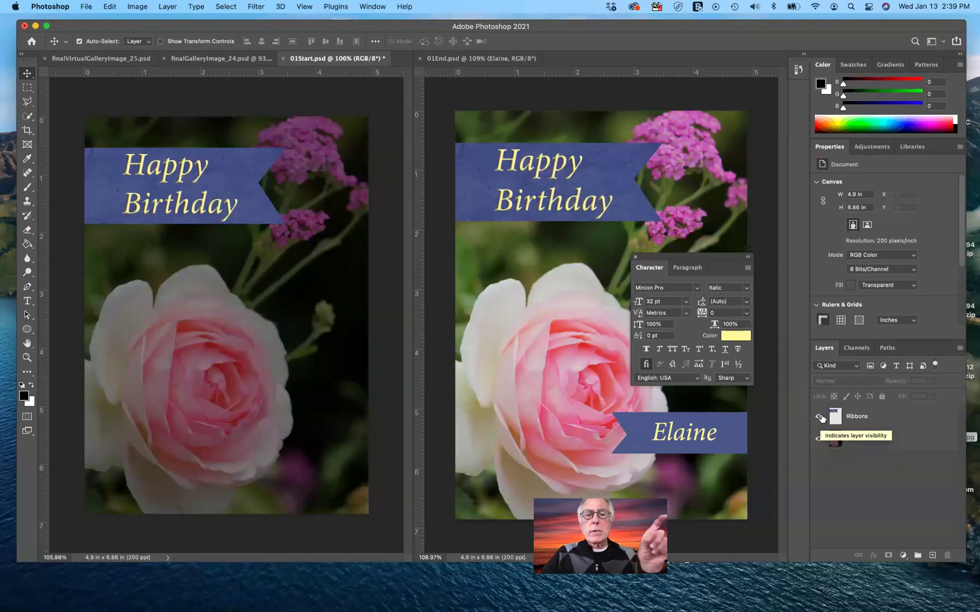
pyautogui.click(820, 417)
pyautogui.click(819, 417)
pyautogui.click(820, 418)
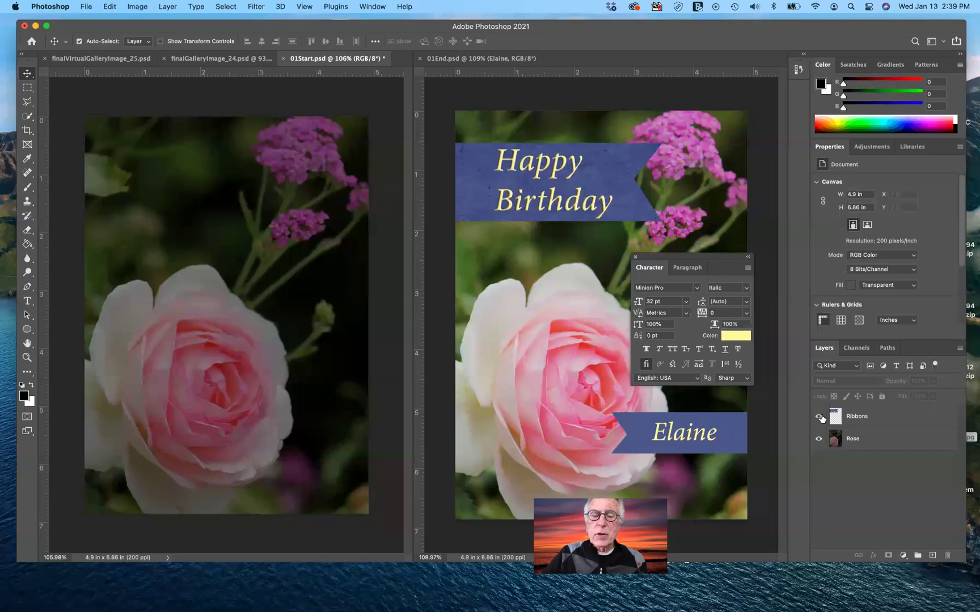
pyautogui.click(820, 417)
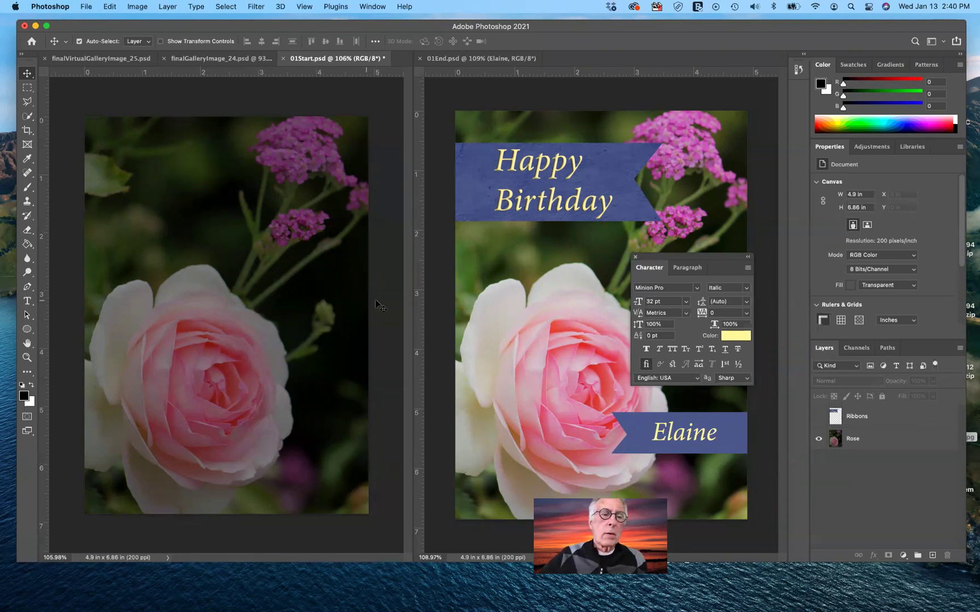
# - Duplicate the Rose layer in 01Start.psd and hide the original Rose layer
pyautogui.click(849, 442)
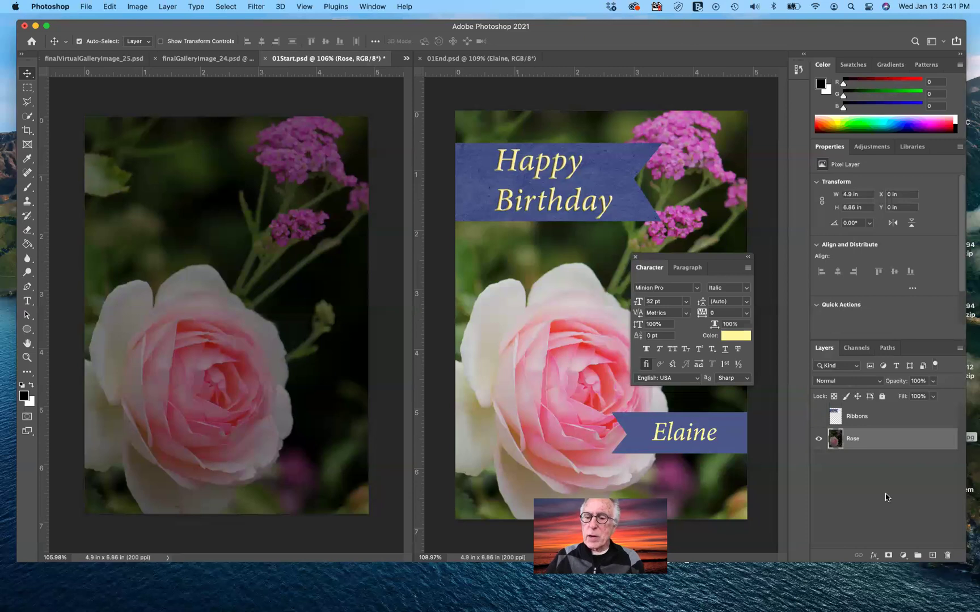
pyautogui.moveTo(870, 443); pyautogui.dragTo(932, 555)
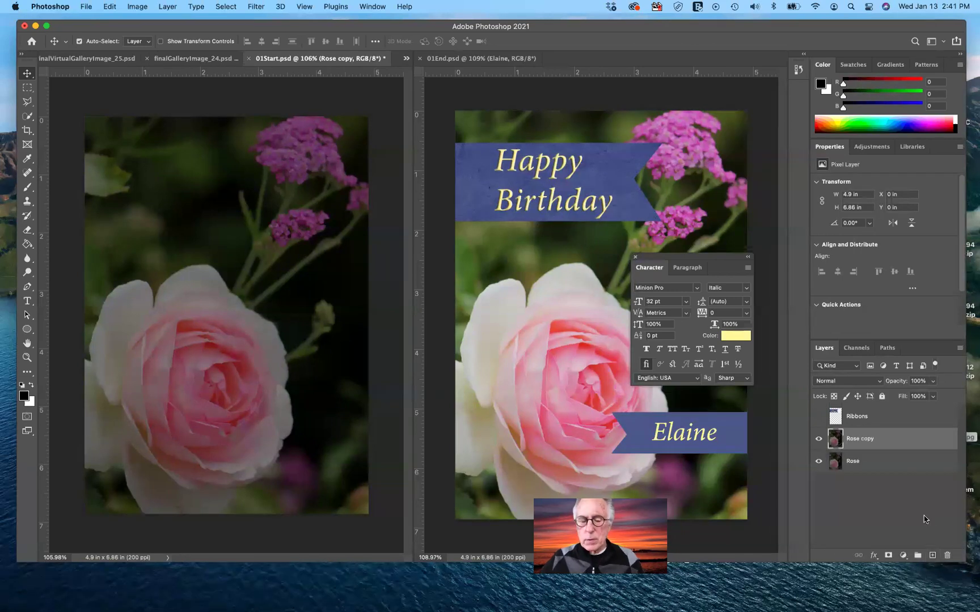
pyautogui.press('super+z')
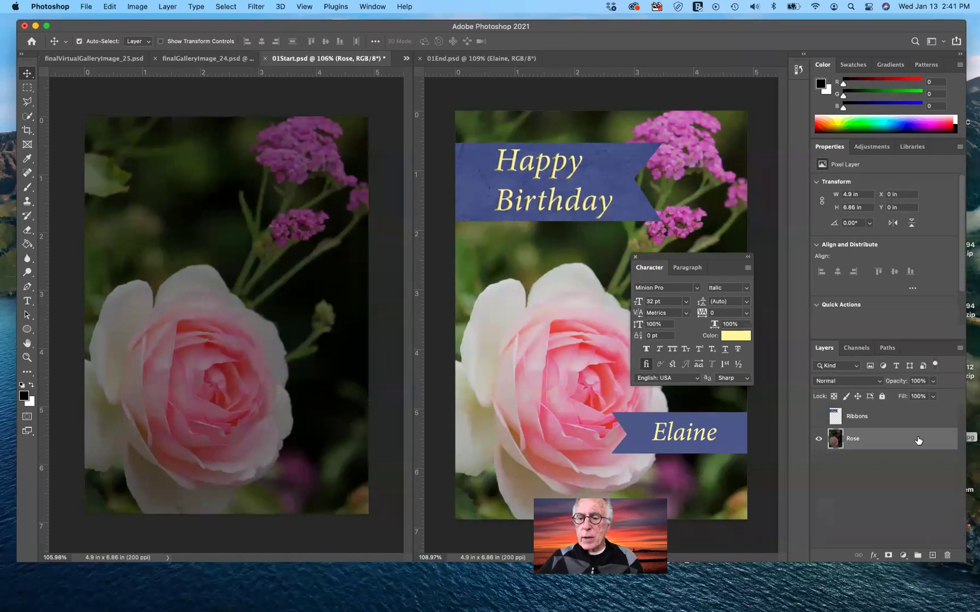
pyautogui.press('super')
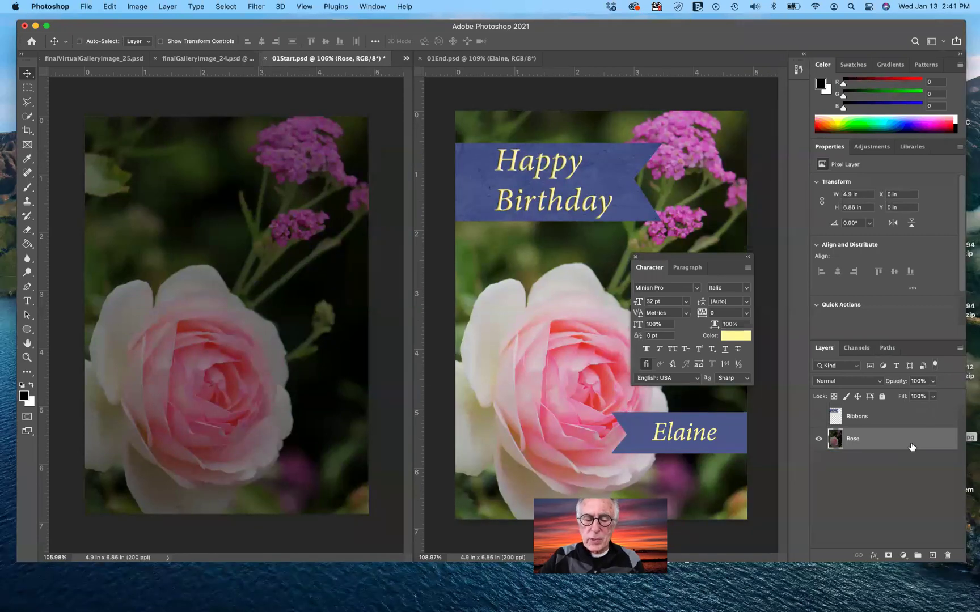
pyautogui.press('super+j')
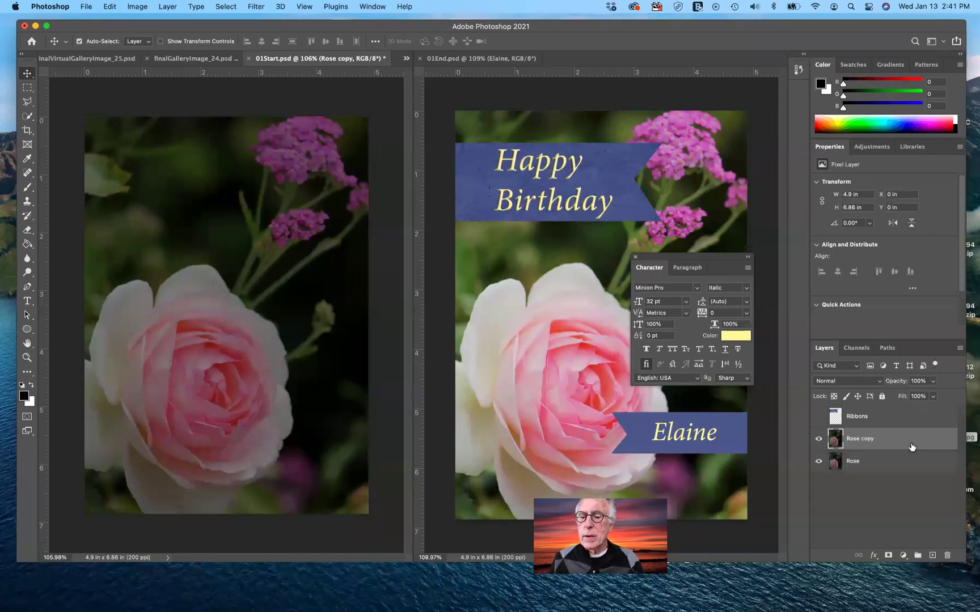
pyautogui.click(818, 461)
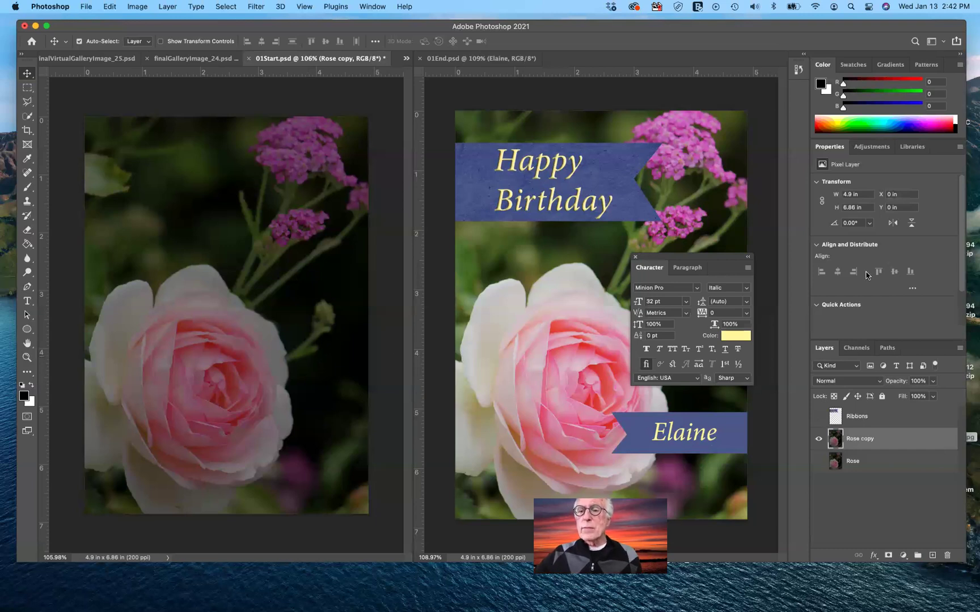
# - Add a Brightness/Contrast adjustment layer above the rose duplicate, apply Auto correction, and raise Brightness to 88
pyautogui.click(881, 148)
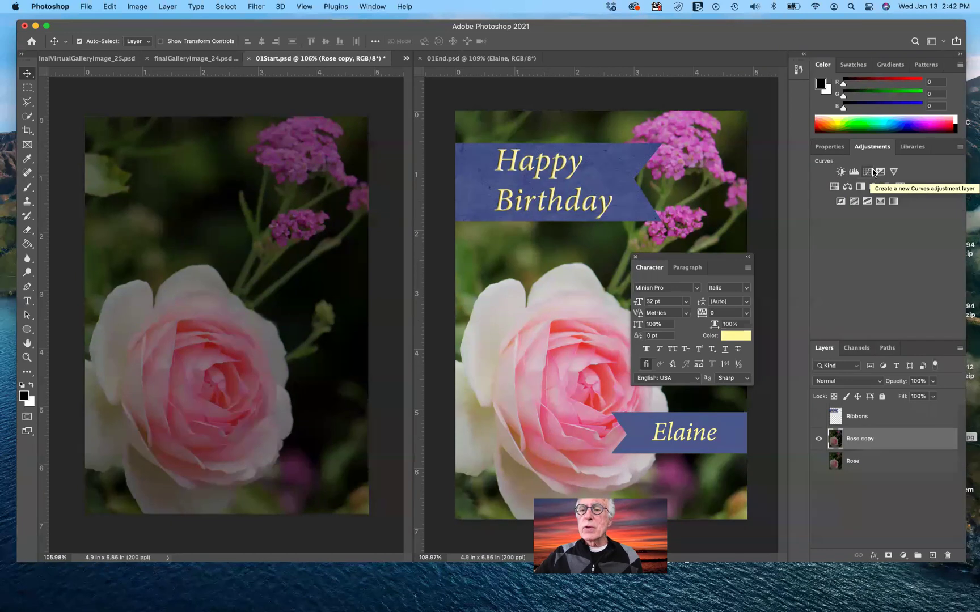
pyautogui.click(841, 172)
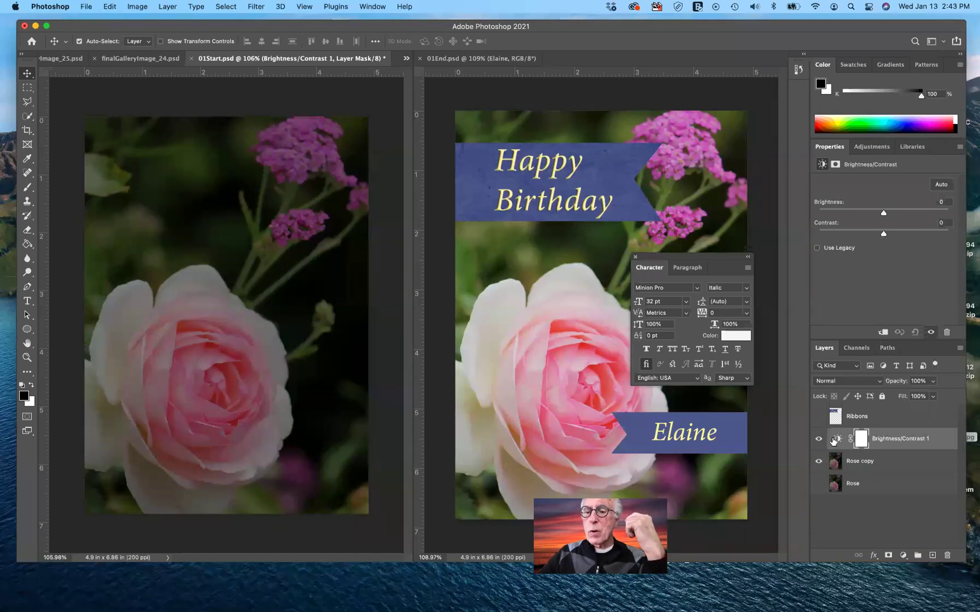
pyautogui.click(942, 186)
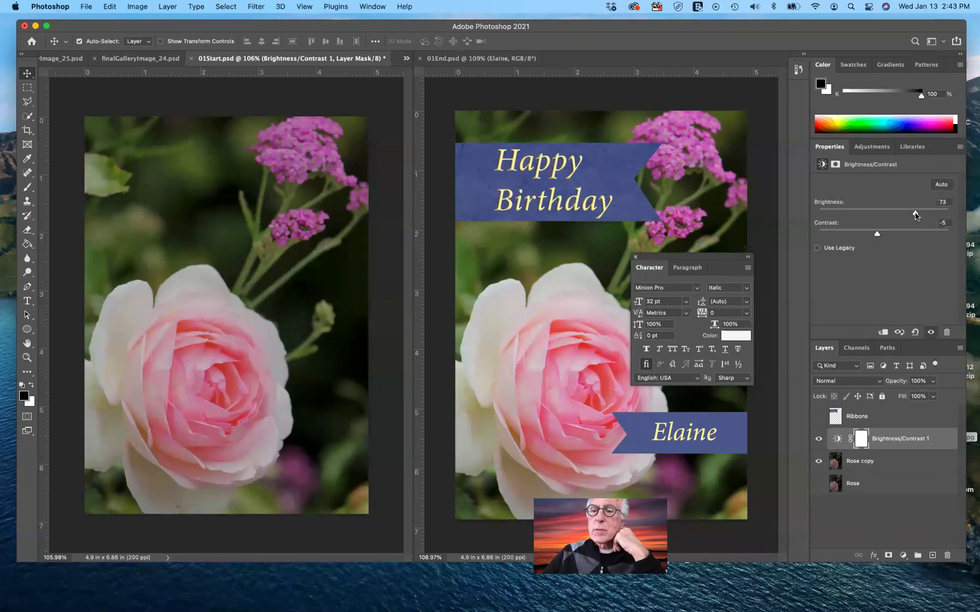
pyautogui.moveTo(915, 214); pyautogui.dragTo(922, 215)
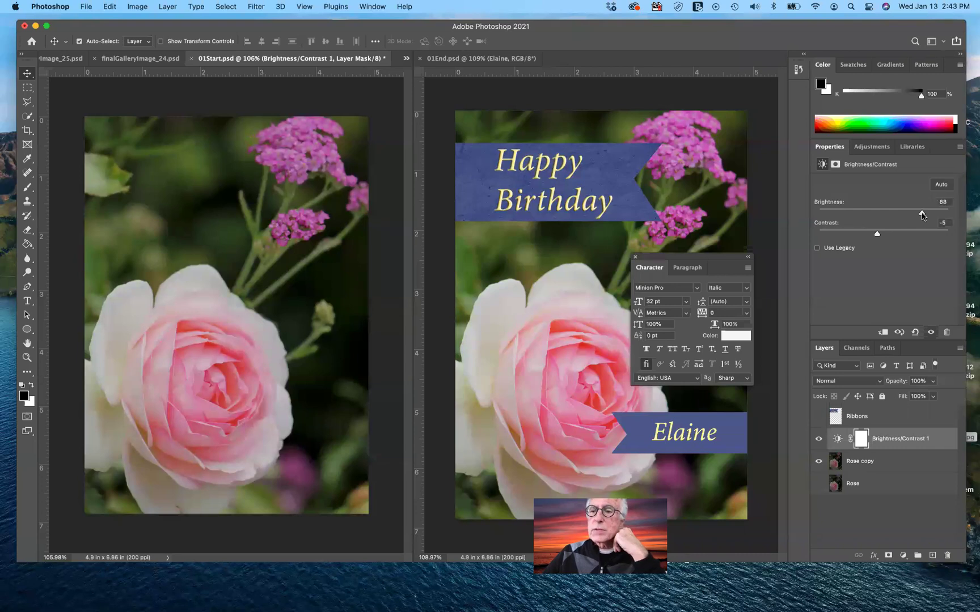
pyautogui.moveTo(921, 215); pyautogui.dragTo(922, 215)
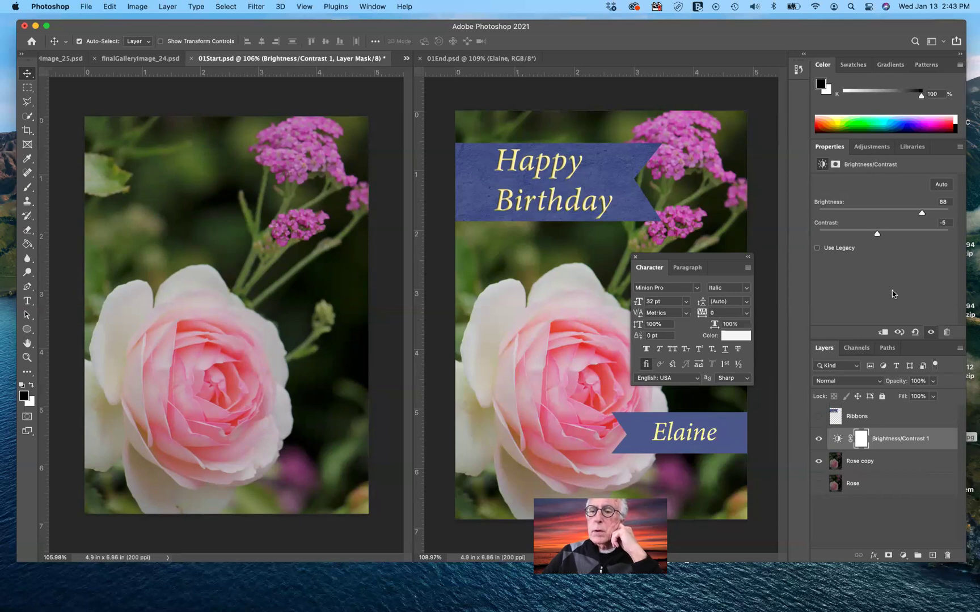
# - View the available adjustments and reopen the Brightness/Contrast adjustment layer's settings
pyautogui.click(866, 148)
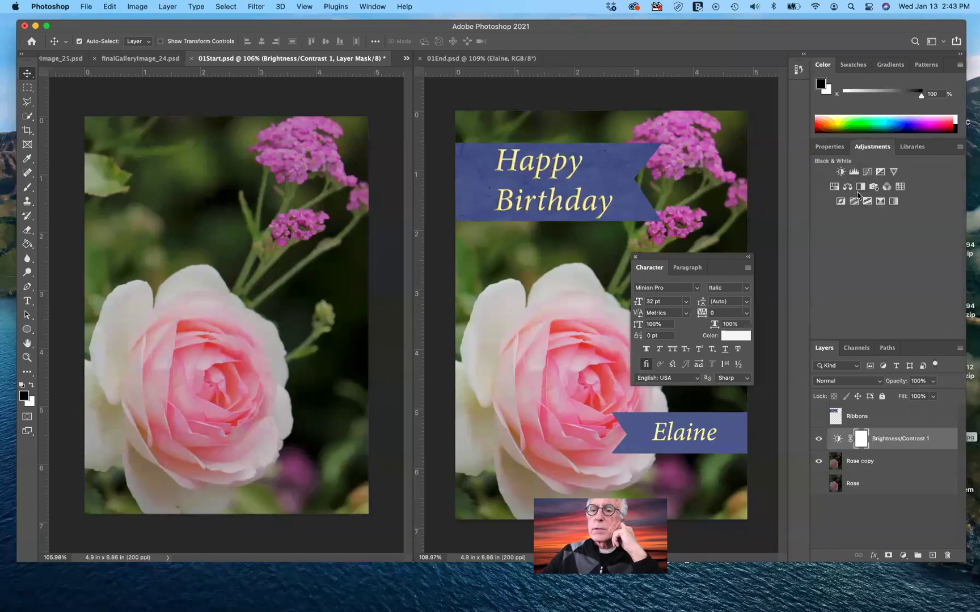
pyautogui.click(838, 439)
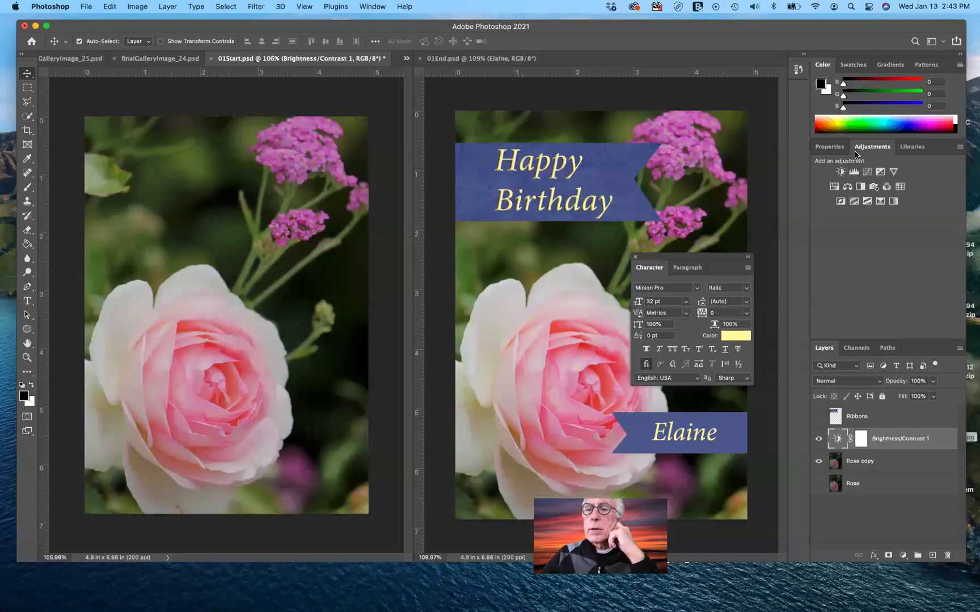
pyautogui.click(834, 149)
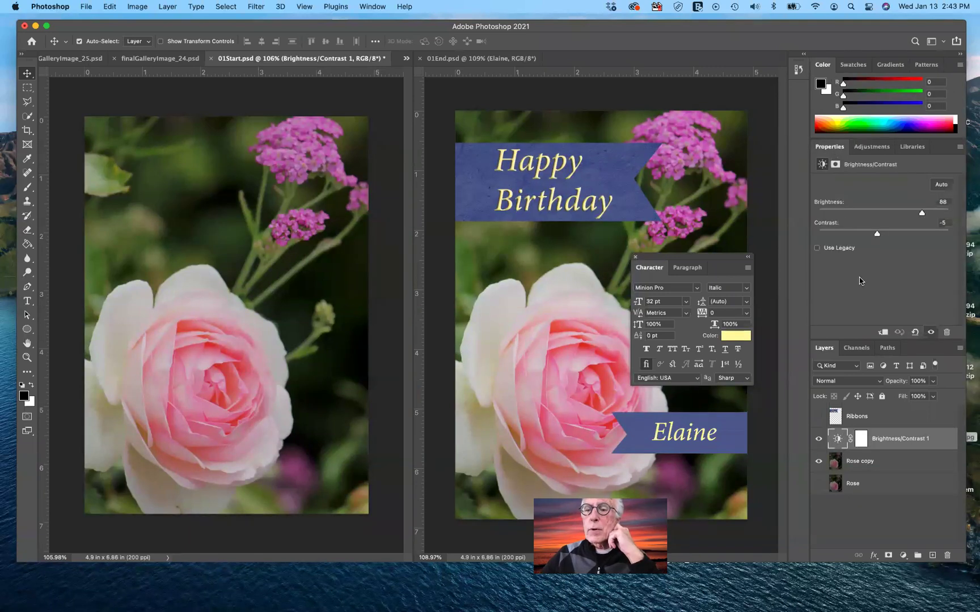
# - Check the available adjustments, the Brightness/Contrast layer's settings, and its layer mask properties
pyautogui.click(873, 147)
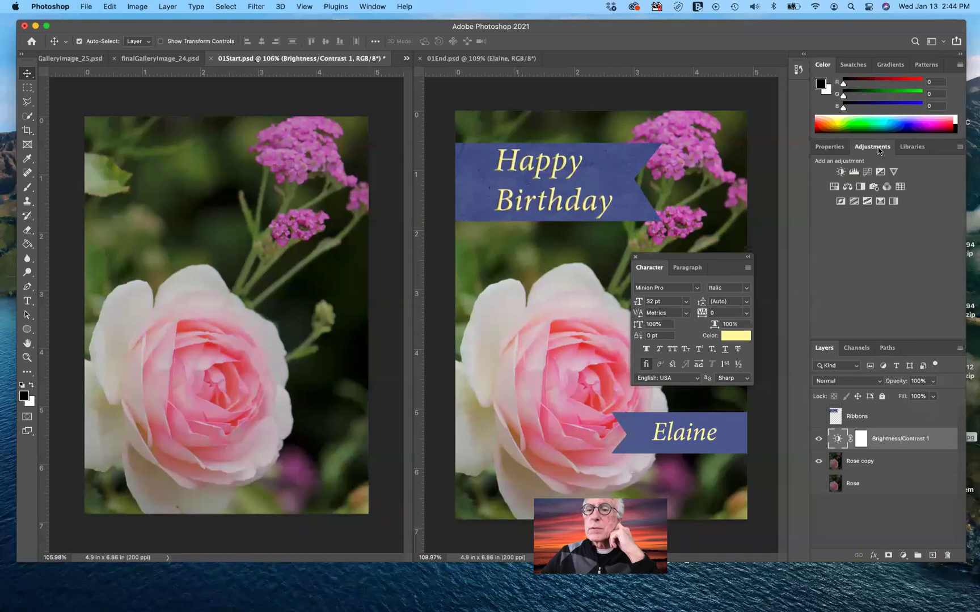
pyautogui.click(829, 149)
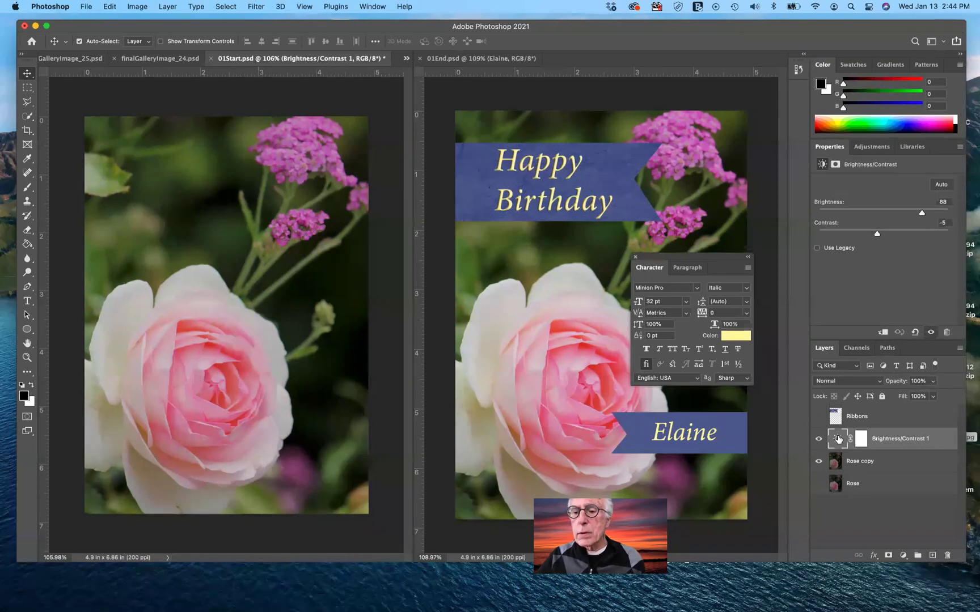
pyautogui.click(861, 441)
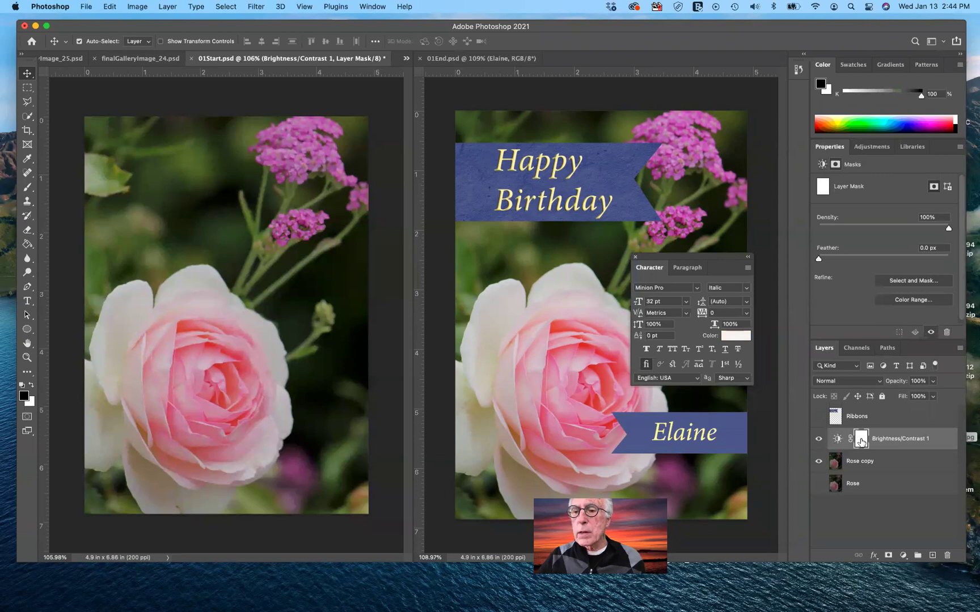
pyautogui.click(837, 439)
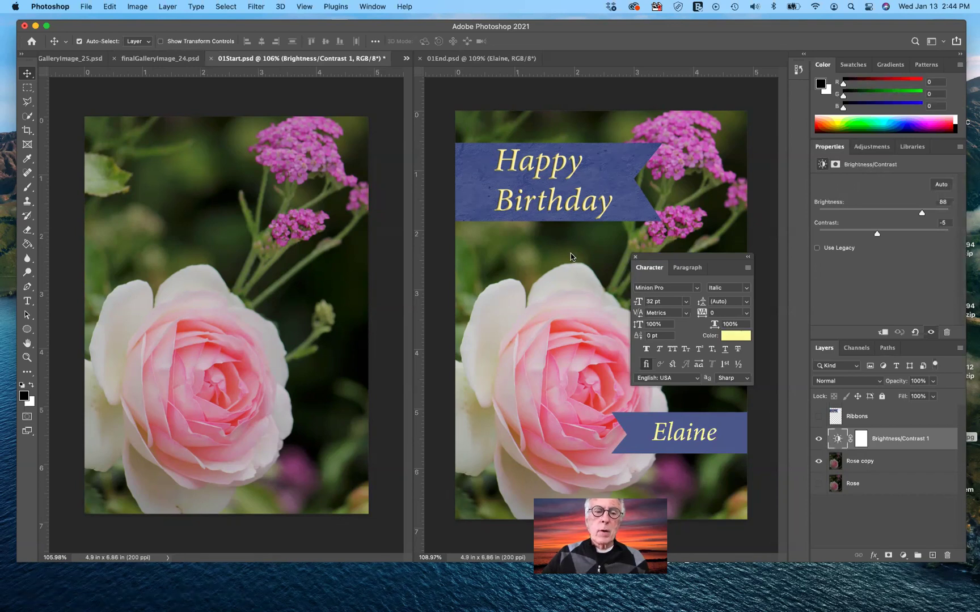
# - Compare the card with the Brightness/Contrast adjustment layer hidden and shown, leaving it shown, and make the Ribbons layer visible
pyautogui.click(818, 439)
pyautogui.click(818, 439)
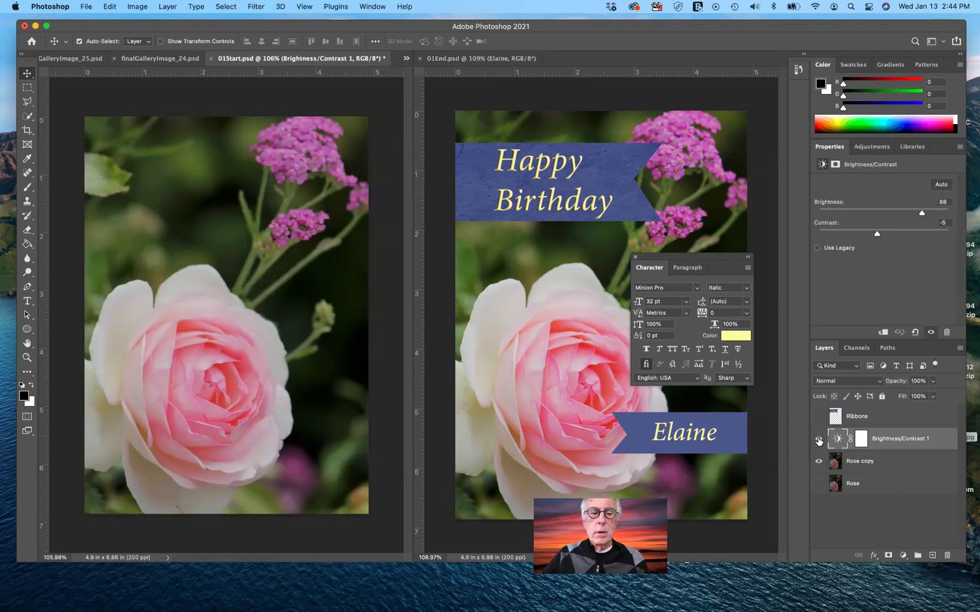
pyautogui.click(818, 440)
pyautogui.click(818, 440)
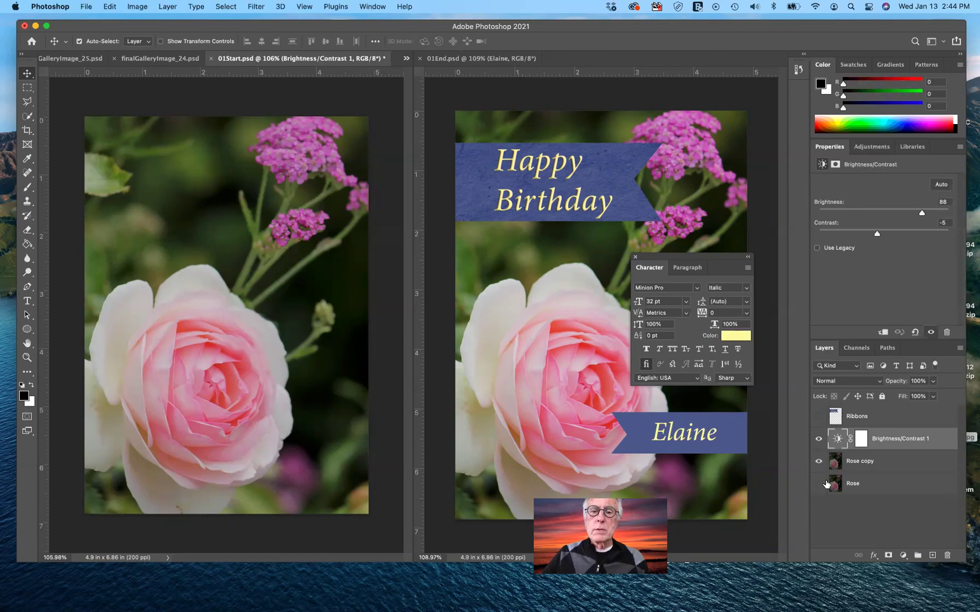
pyautogui.click(819, 416)
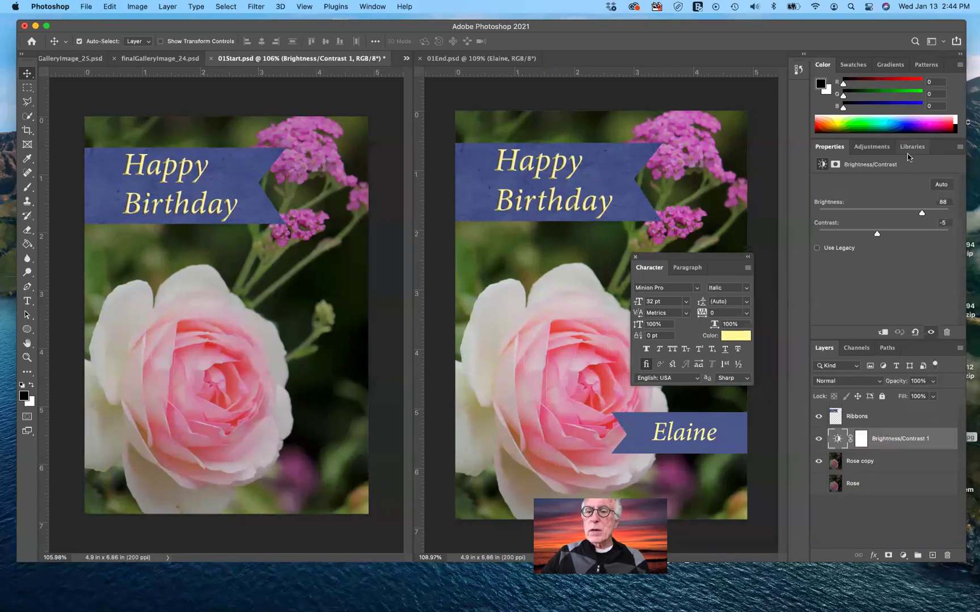
# - Hide the Brightness/Contrast adjustment layer and add a Levels adjustment layer above it with Auto correction
pyautogui.click(877, 149)
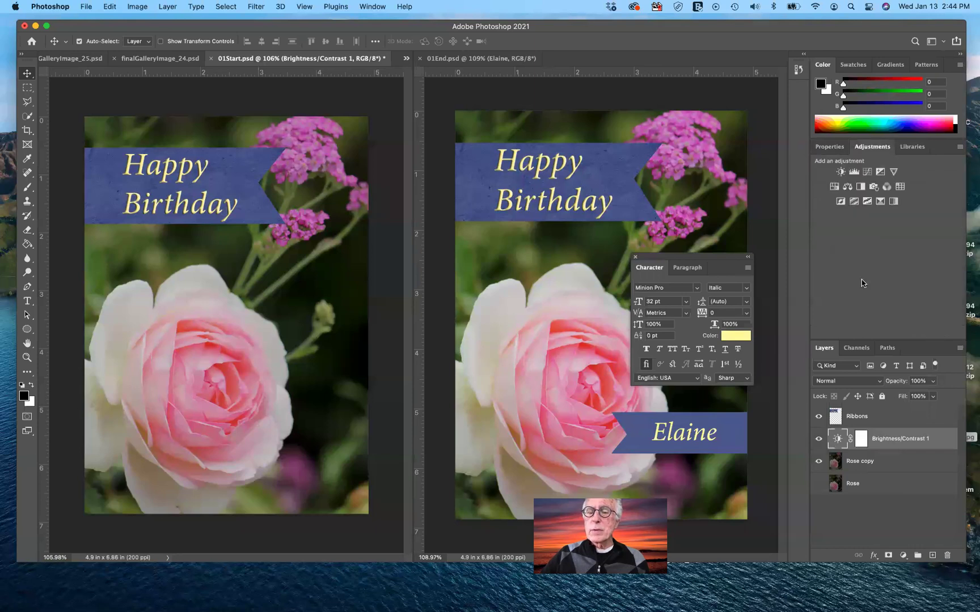
pyautogui.click(818, 440)
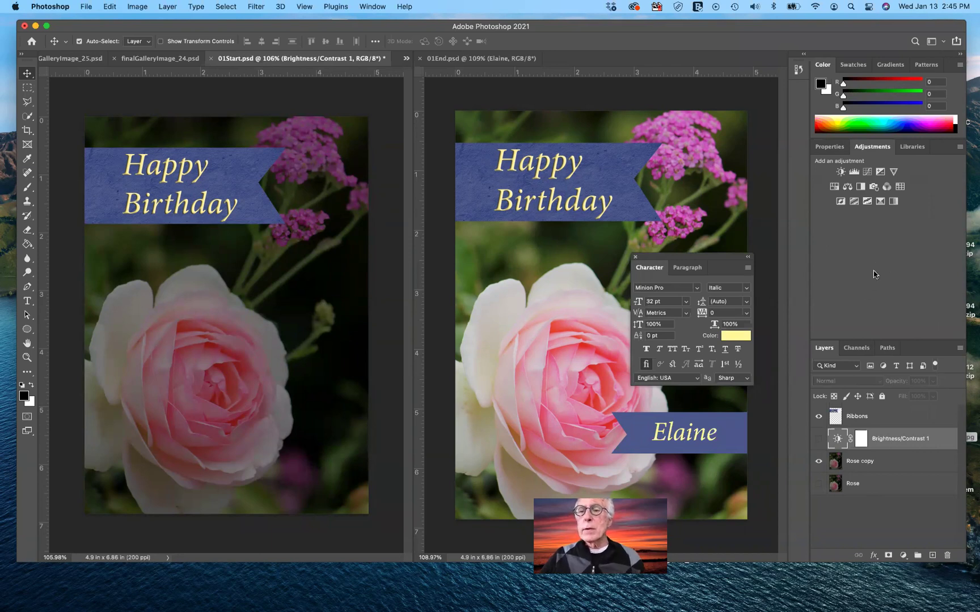
pyautogui.click(854, 173)
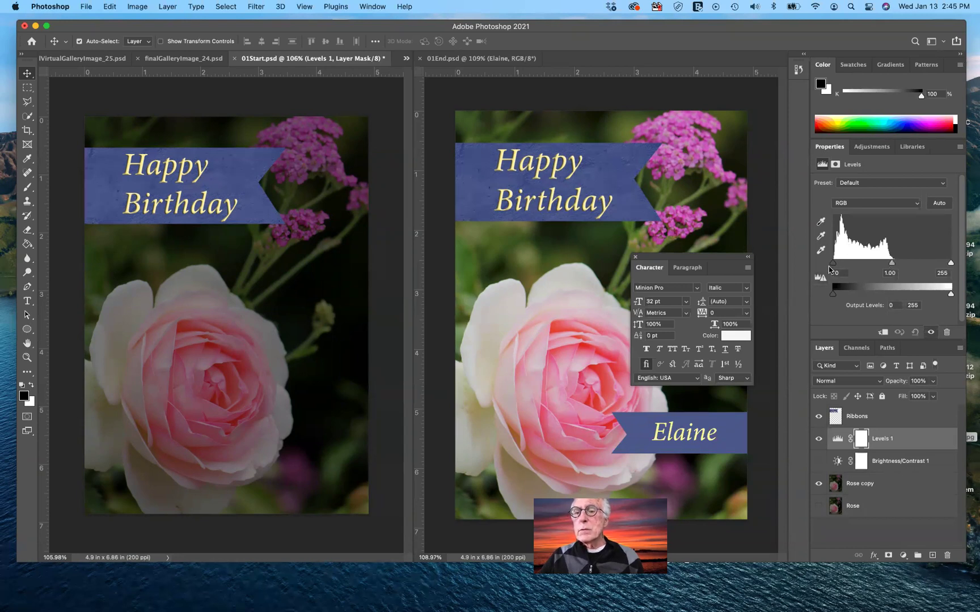
pyautogui.click(940, 204)
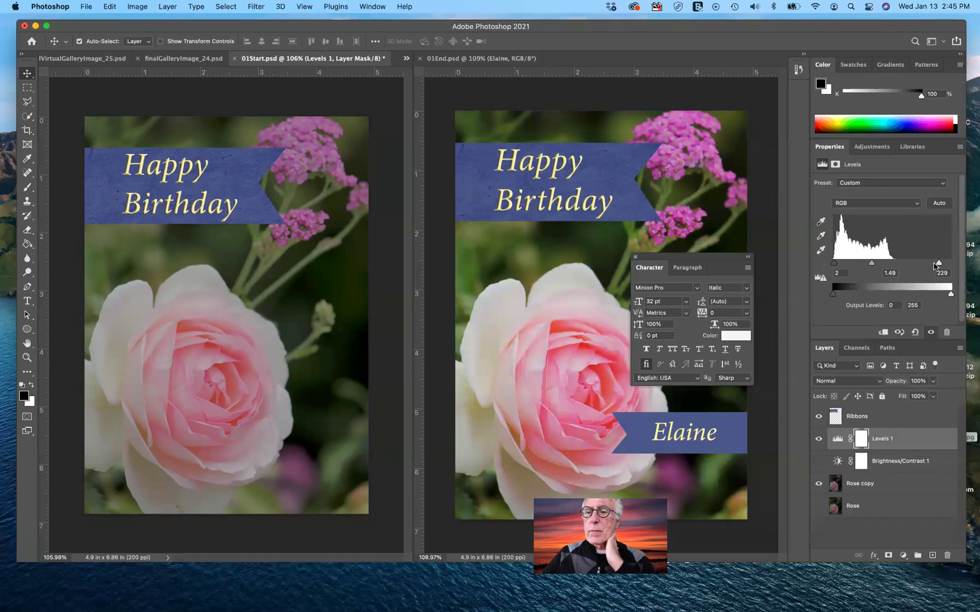
# - Try Levels inputs of 222 for highlights, 1.20 for midtones and 0 for shadows, and reapply Auto correction
pyautogui.moveTo(938, 264); pyautogui.dragTo(935, 263)
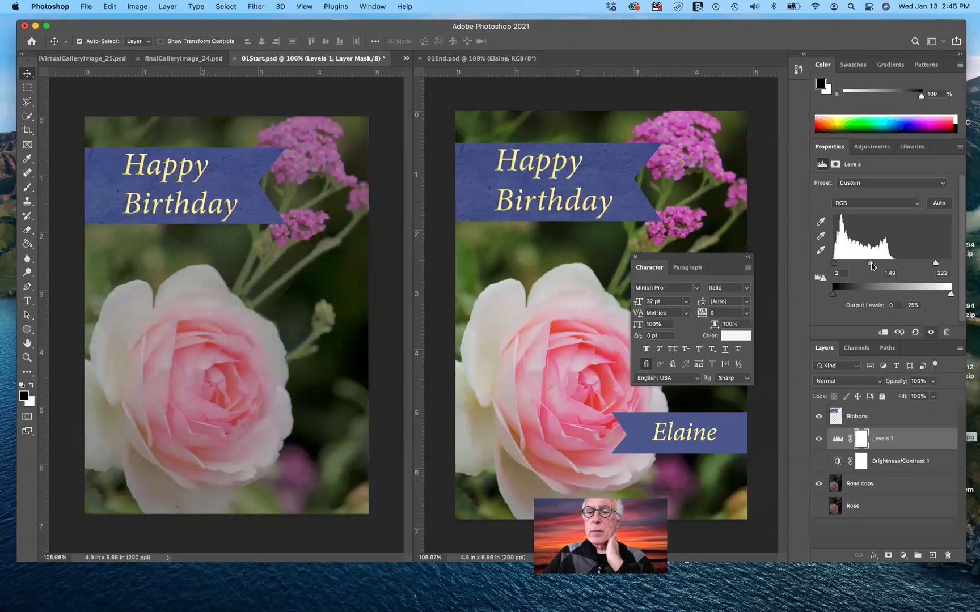
pyautogui.moveTo(870, 263); pyautogui.dragTo(877, 262)
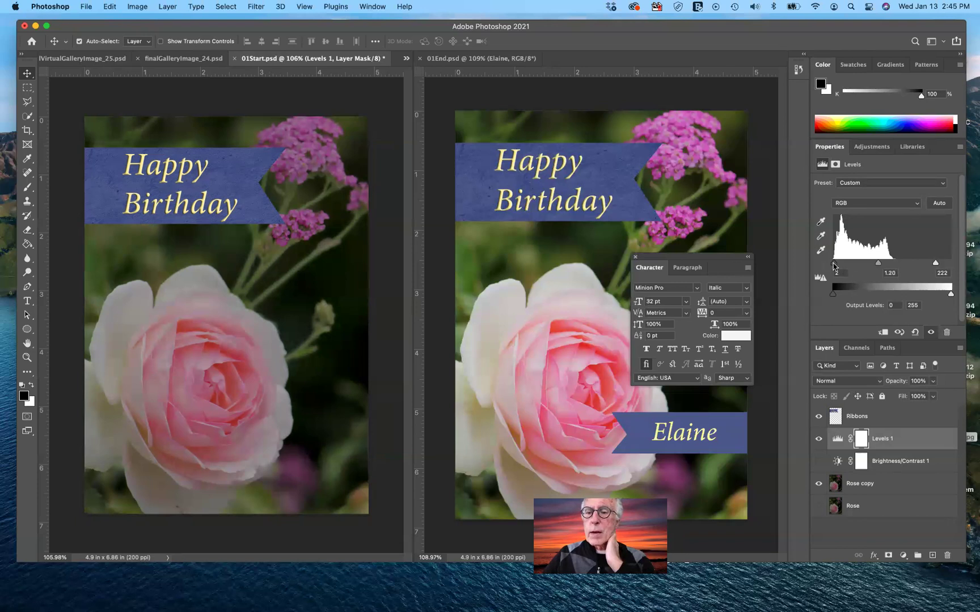
pyautogui.moveTo(833, 264); pyautogui.dragTo(832, 263)
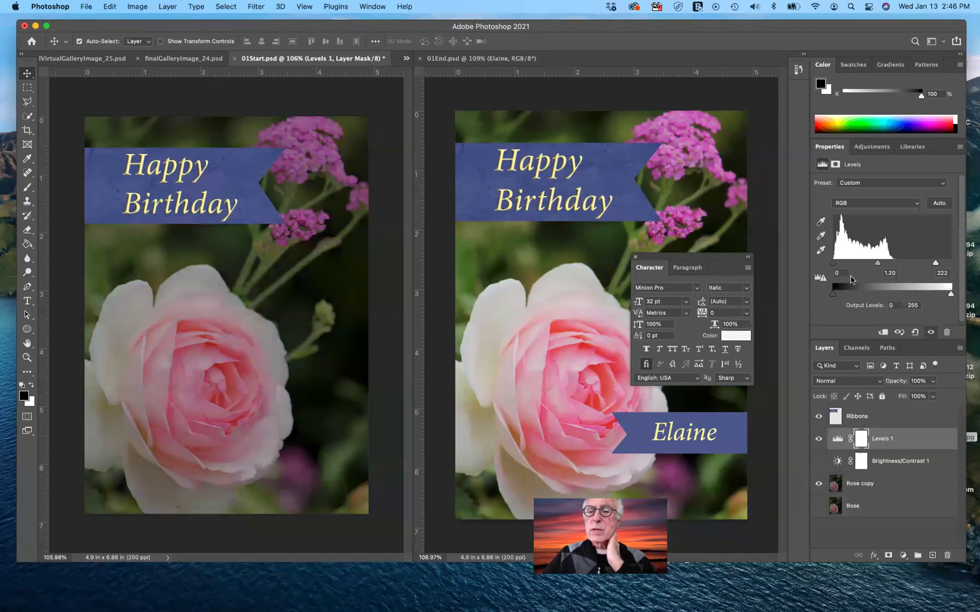
pyautogui.click(946, 203)
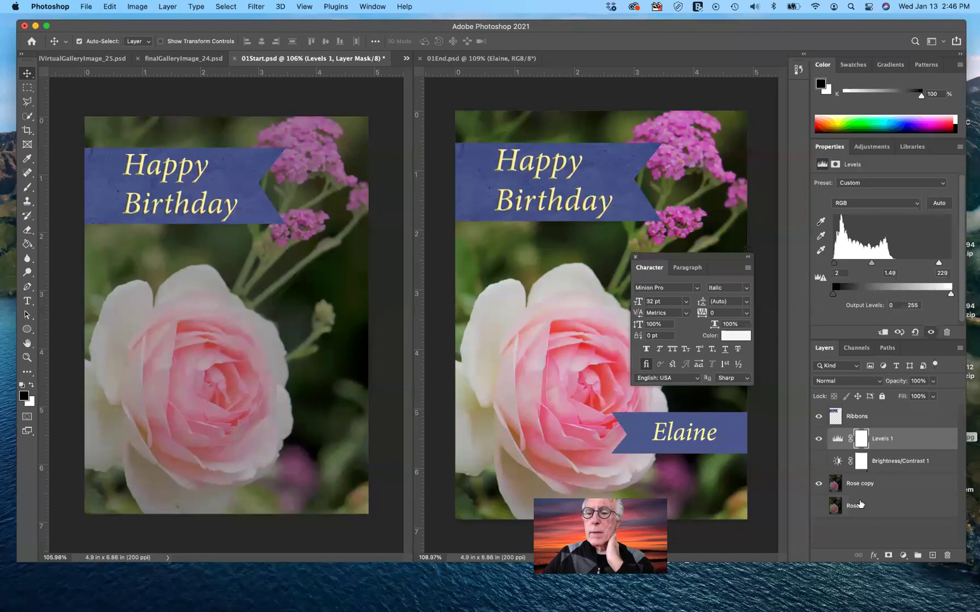
# - Hide the Levels adjustment layer and add a Curves adjustment layer above it with Auto correction
pyautogui.click(819, 439)
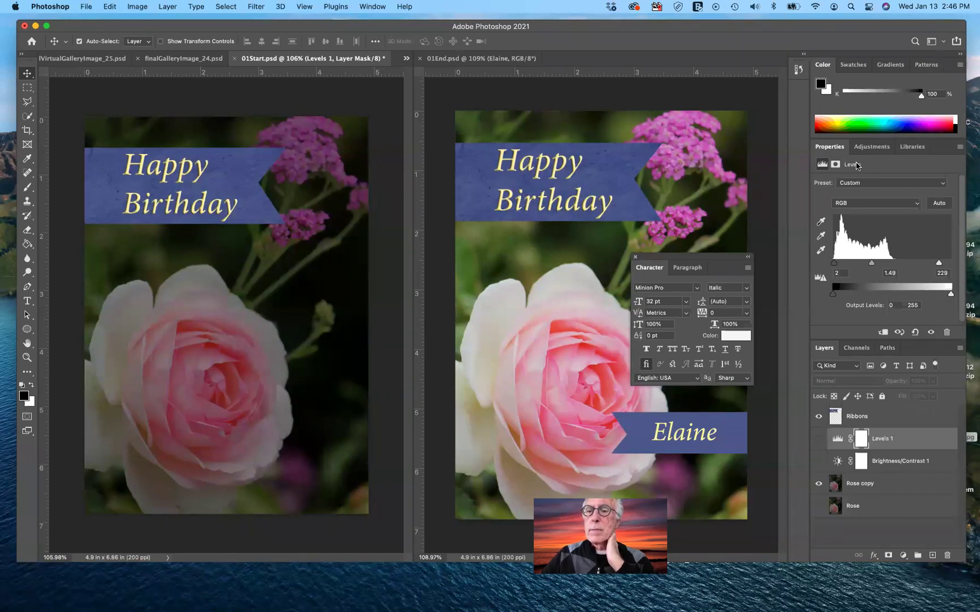
pyautogui.click(868, 148)
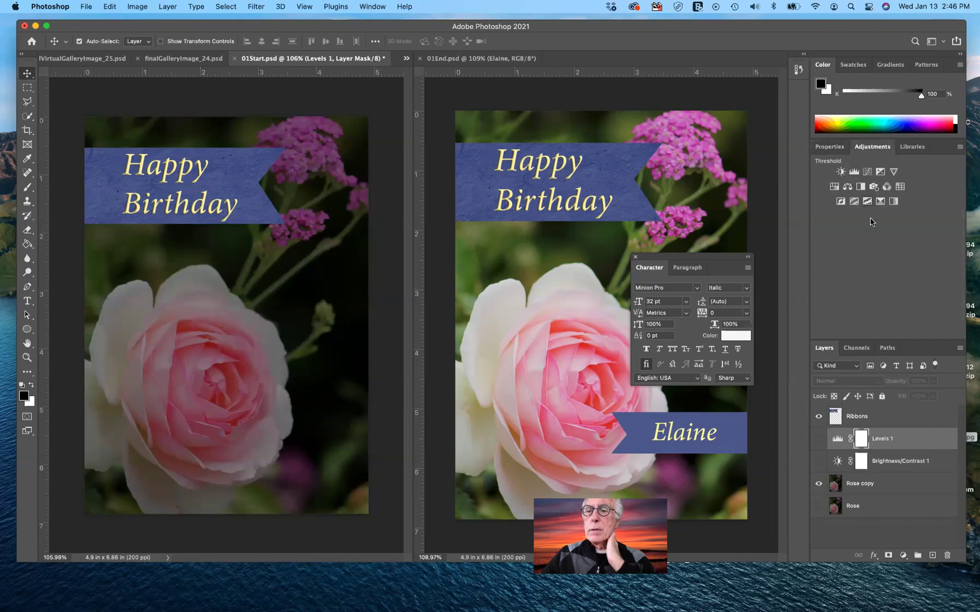
pyautogui.click(868, 171)
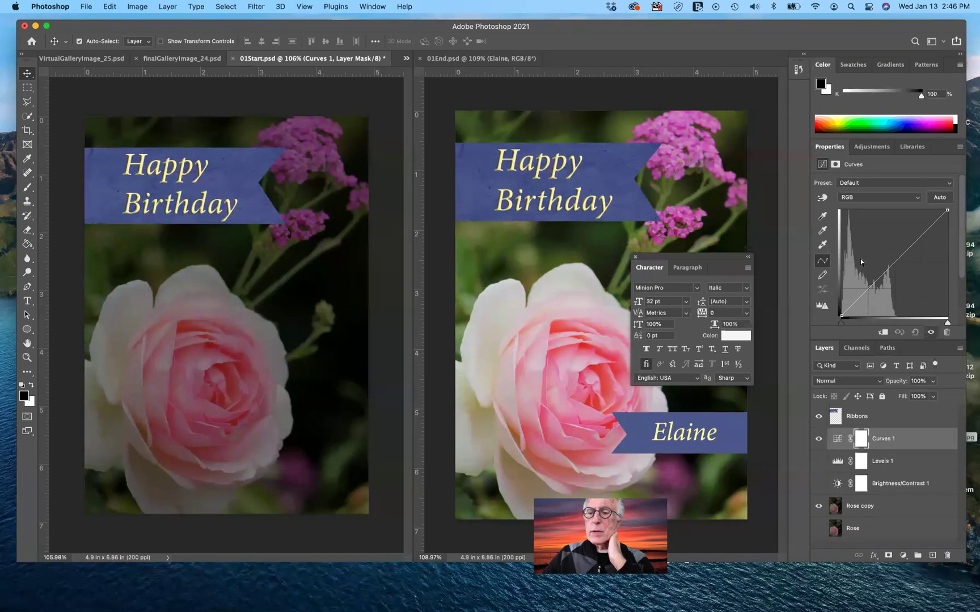
pyautogui.click(939, 197)
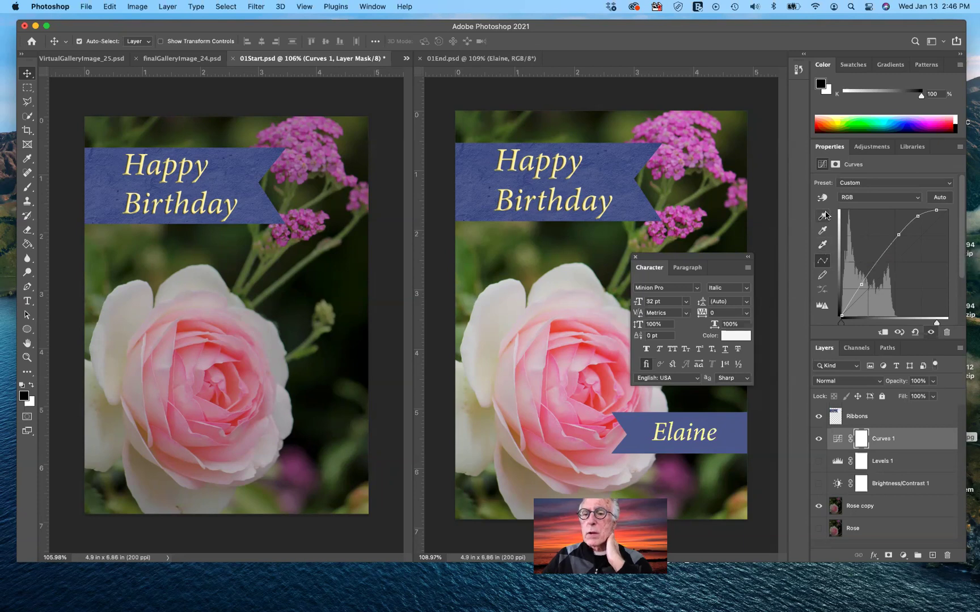
# - Try white points on the rose with the Curves white-point eyedropper, resetting the curve once, and finish with the rose's uppermost white petal
pyautogui.click(822, 246)
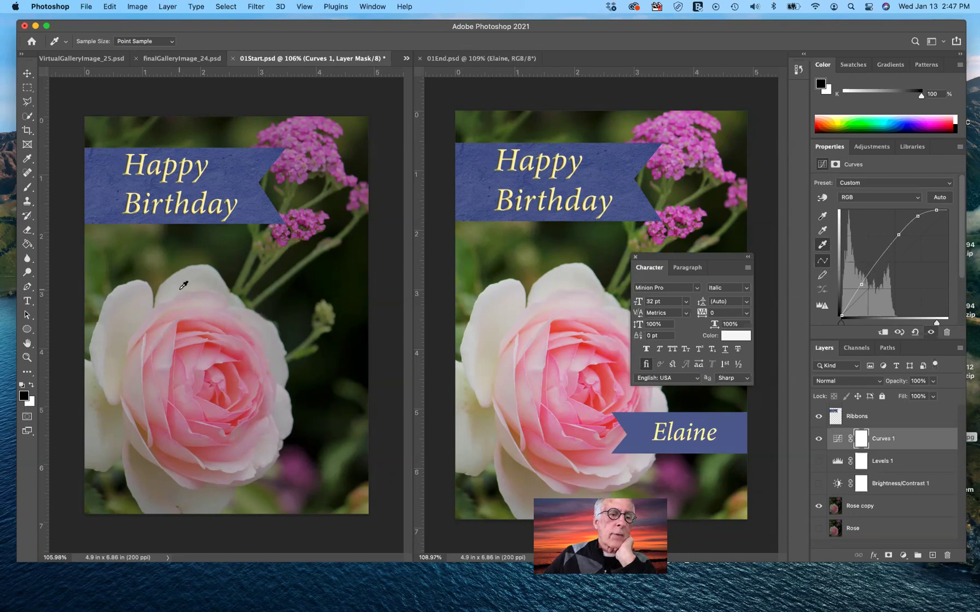
pyautogui.press('super+z')
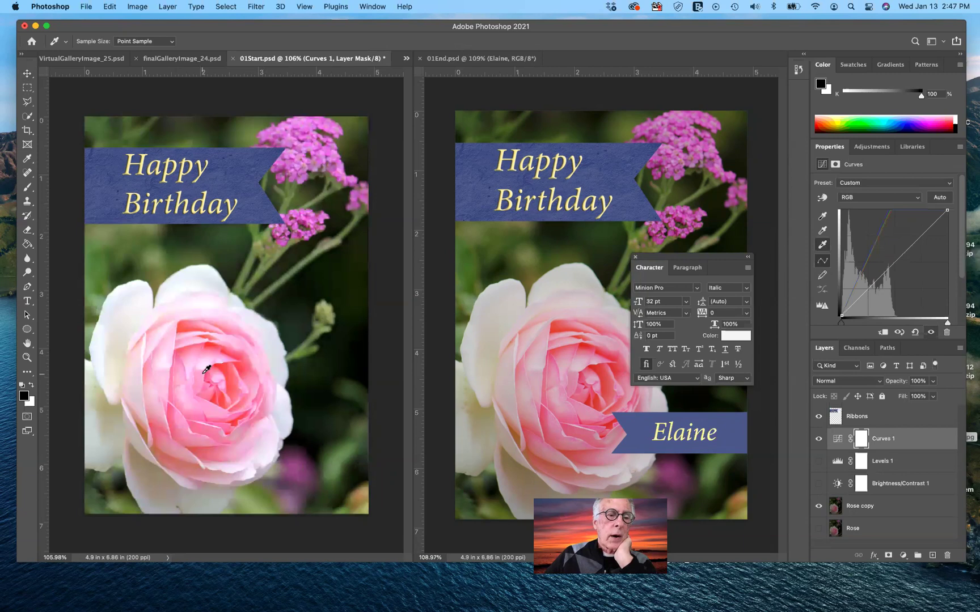
pyautogui.click(207, 367)
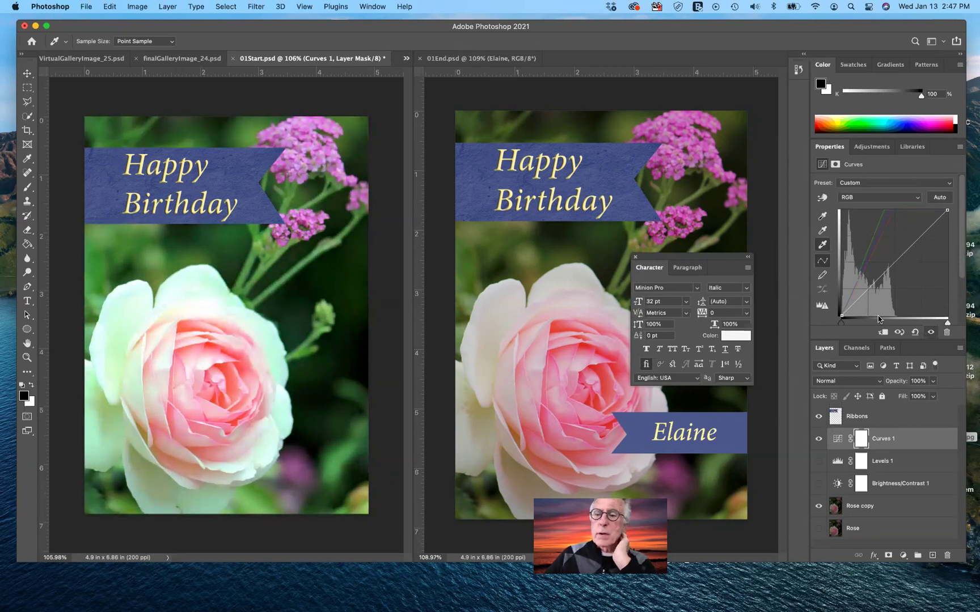
pyautogui.click(914, 333)
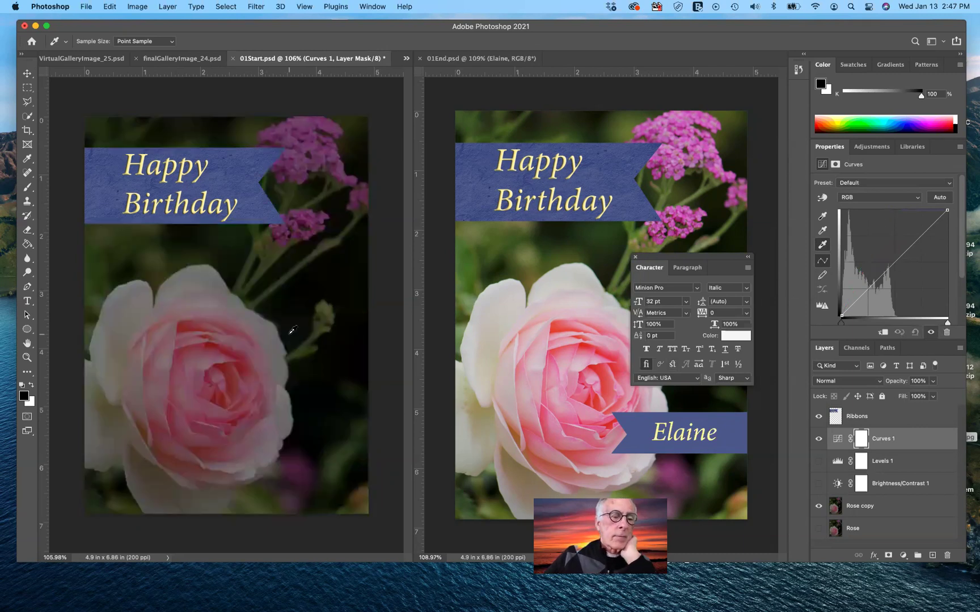
pyautogui.click(218, 302)
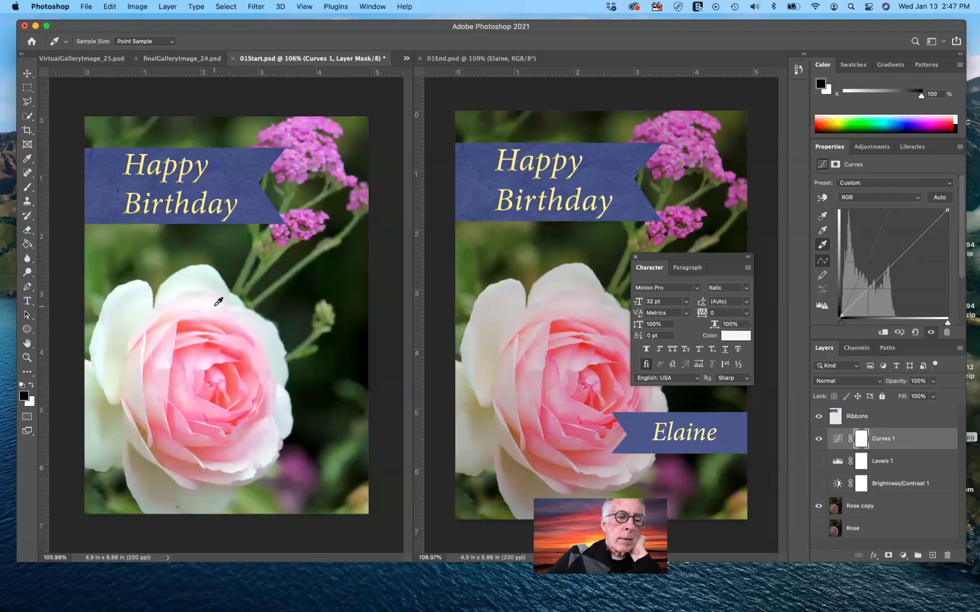
pyautogui.click(242, 317)
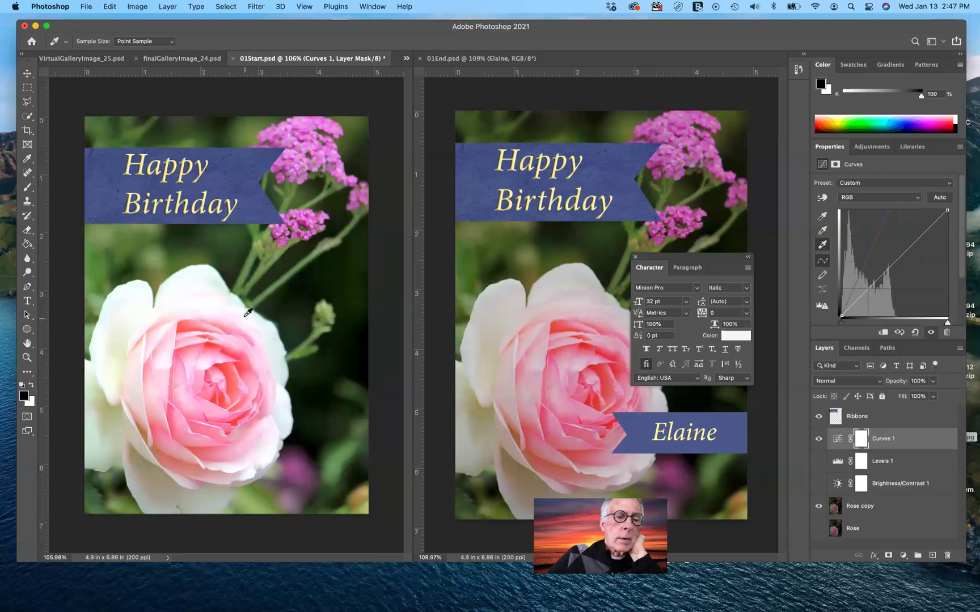
pyautogui.click(170, 361)
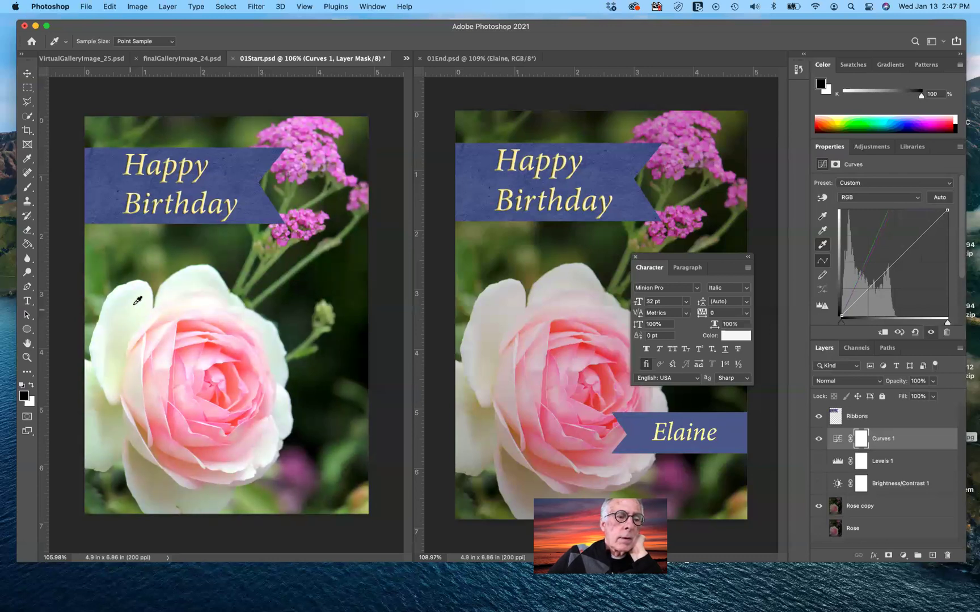
pyautogui.click(184, 277)
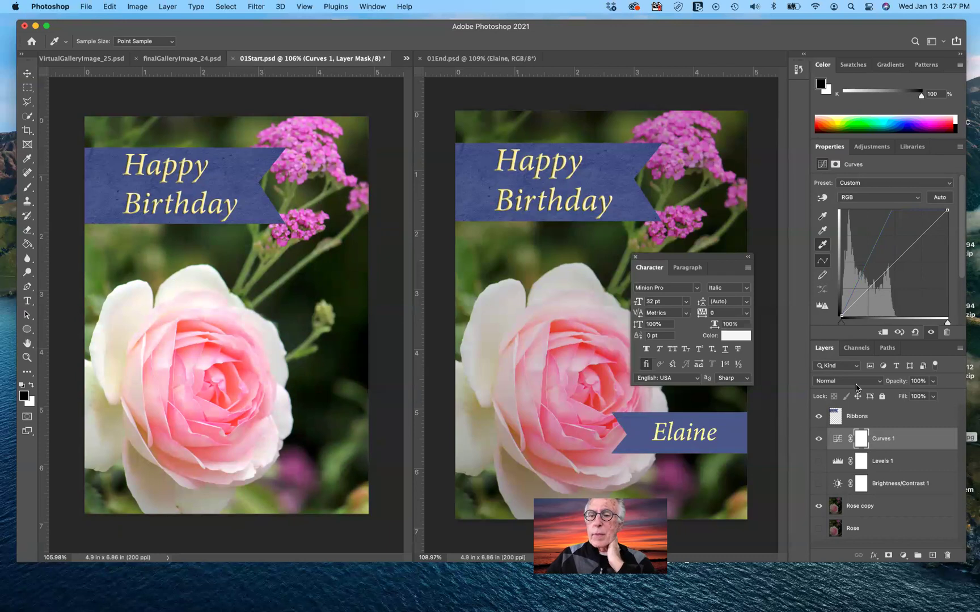
pyautogui.click(822, 216)
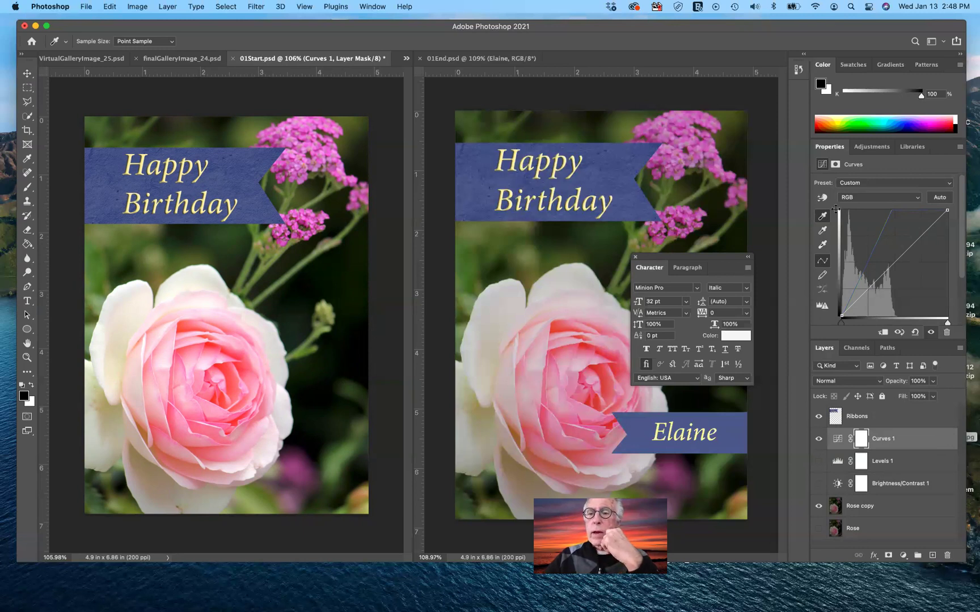
# - Delete the Levels adjustment layer's mask and the layer itself, and switch to the Move tool
pyautogui.click(870, 149)
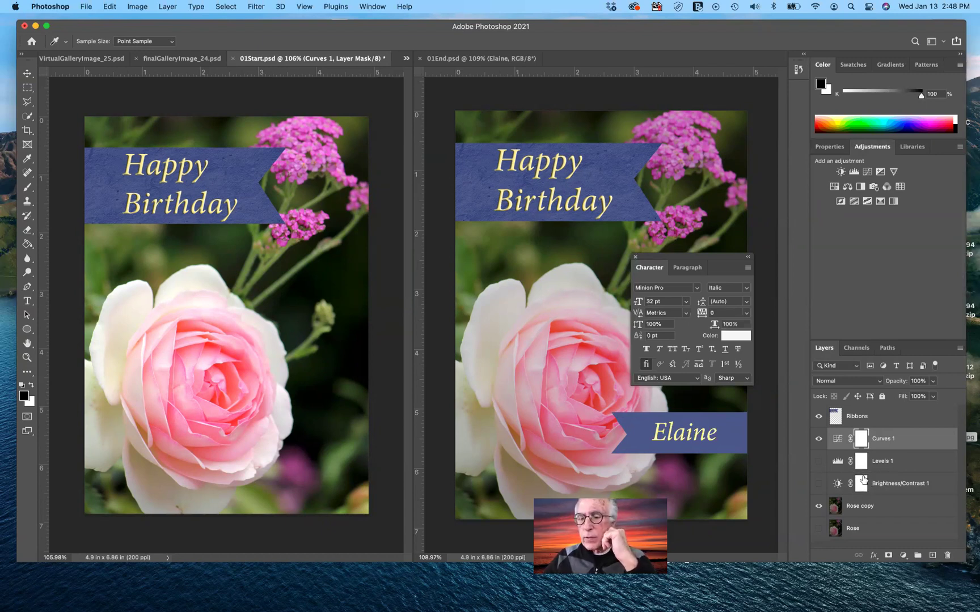
pyautogui.moveTo(862, 465); pyautogui.dragTo(947, 559)
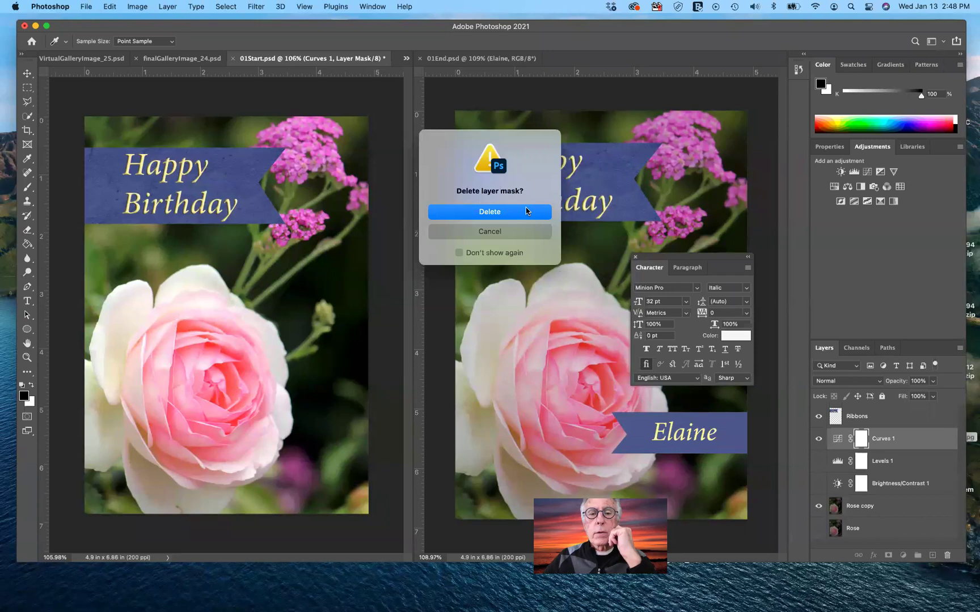
pyautogui.click(486, 214)
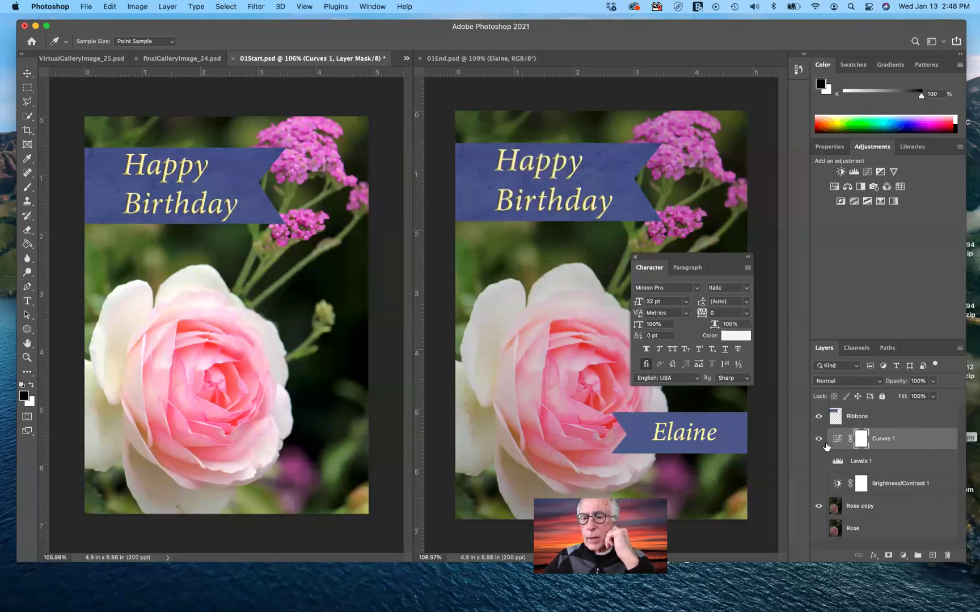
pyautogui.moveTo(838, 464); pyautogui.dragTo(945, 553)
pyautogui.press('v')
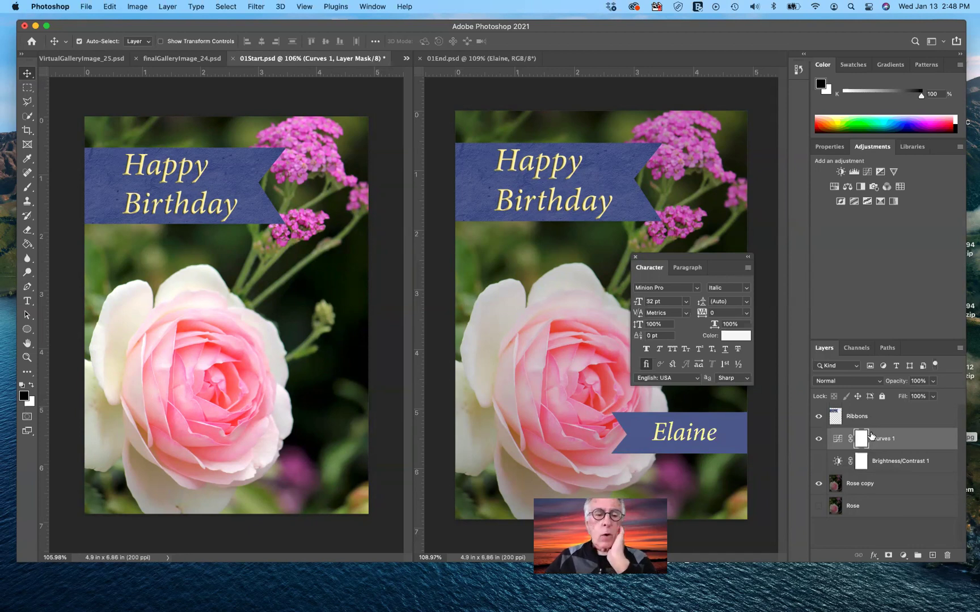
# - Erase a diagonal stroke on the Rose copy layer from the dark background into the rose's centre
pyautogui.click(858, 484)
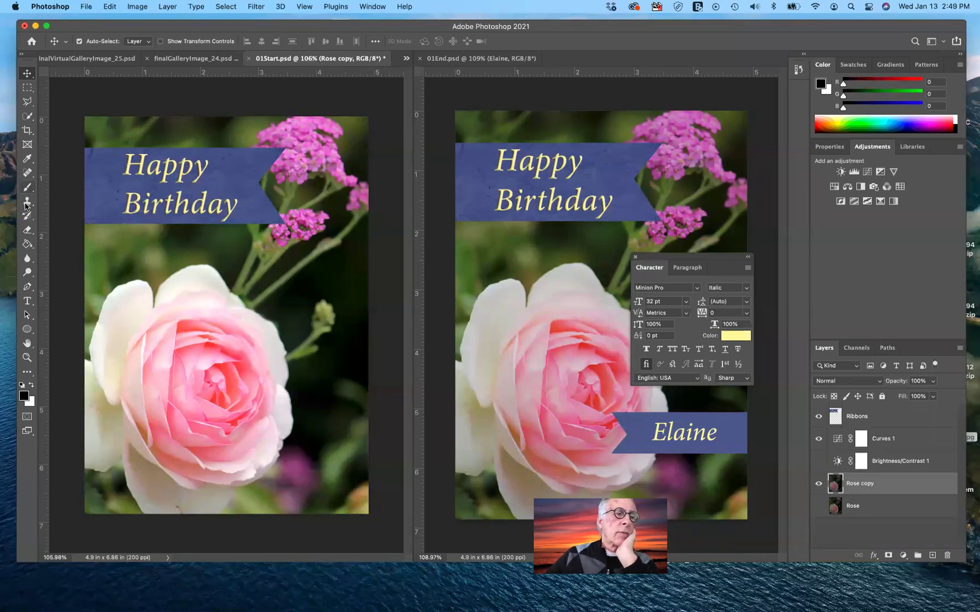
pyautogui.click(27, 231)
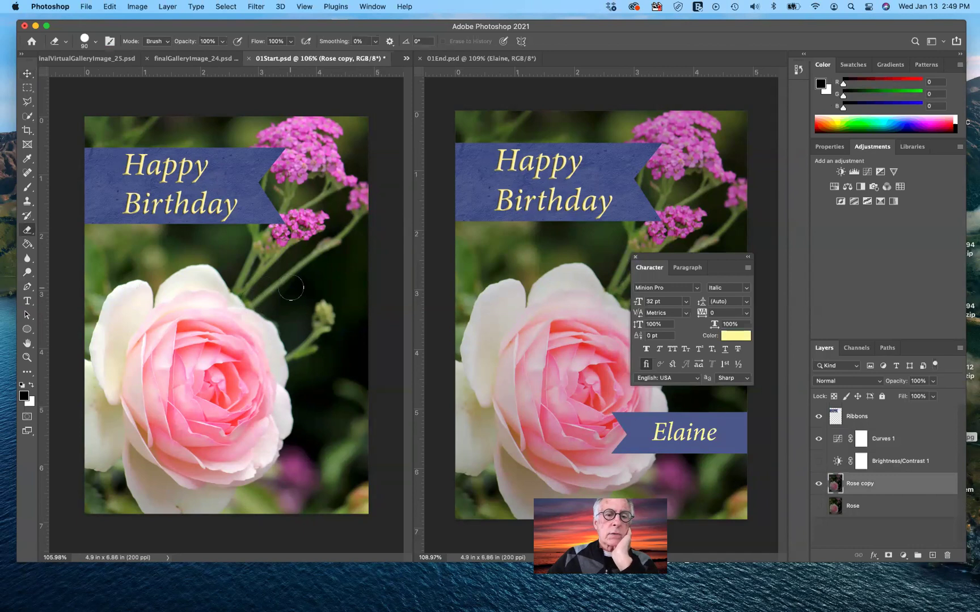
pyautogui.moveTo(303, 286); pyautogui.dragTo(226, 378)
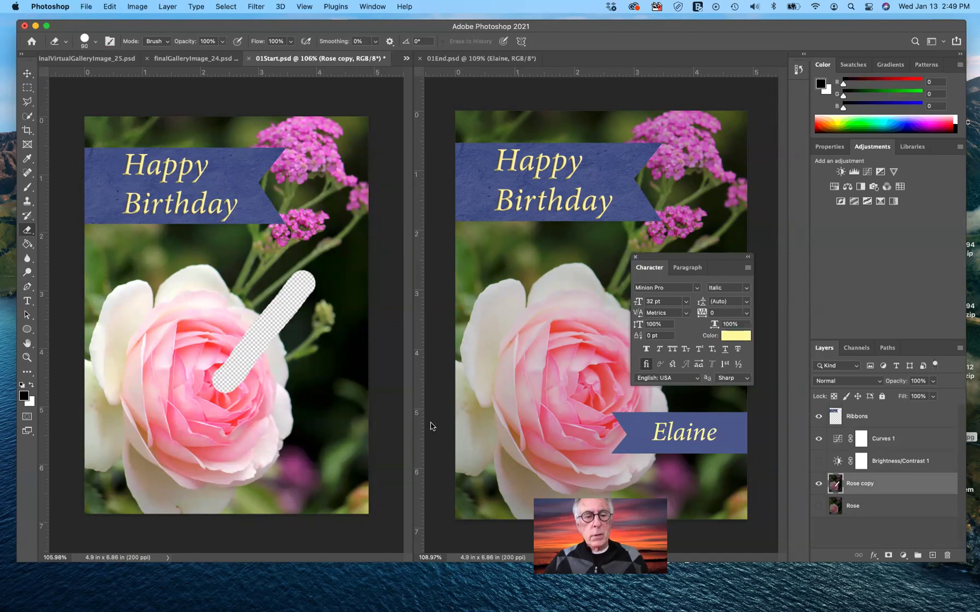
# - Undo the eraser stroke across the rose and add an empty layer above the Rose copy layer
pyautogui.press('super+z')
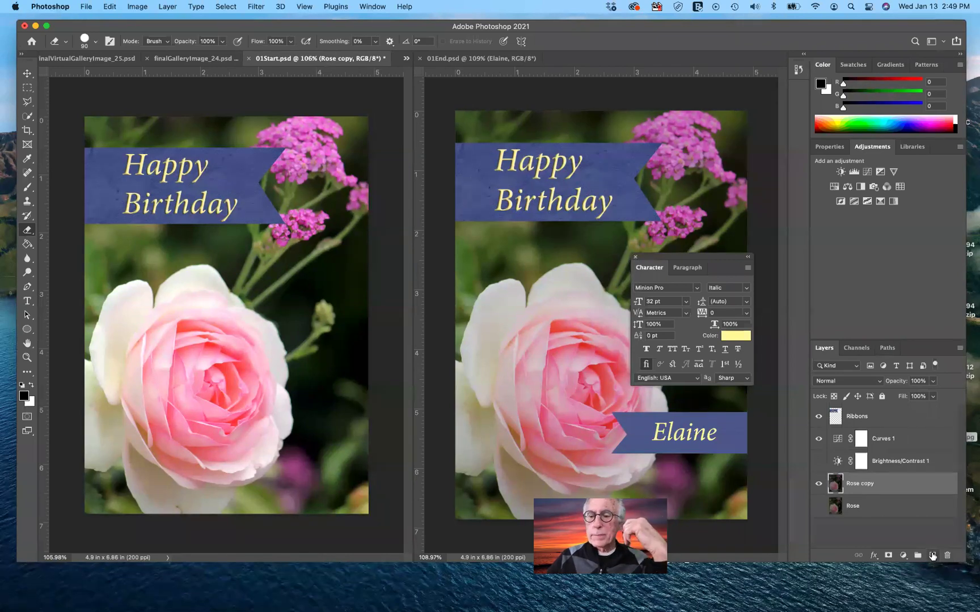
pyautogui.click(932, 556)
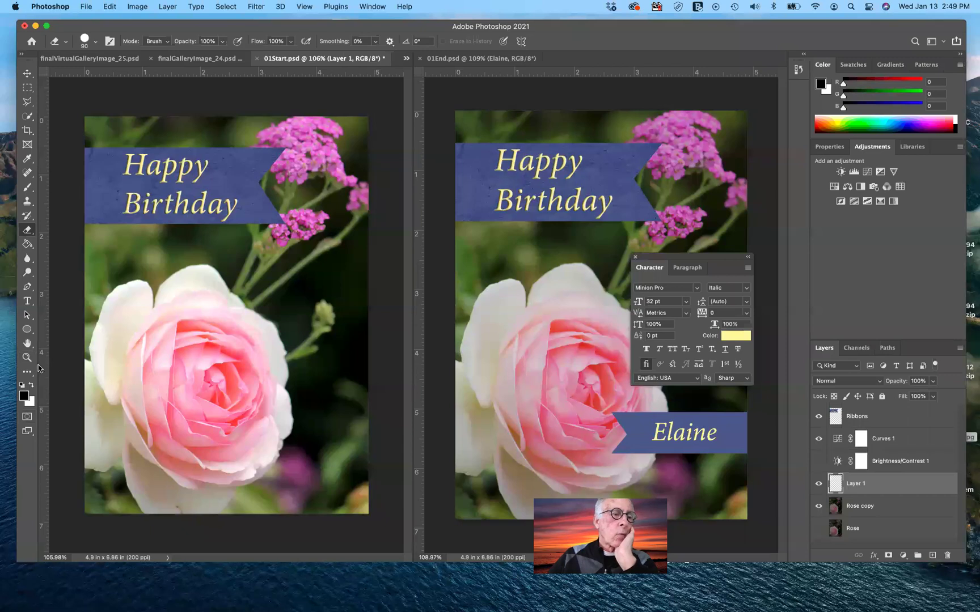
# - Delete the empty layer and draw a black rectangle about 494 by 143 px from the card's right edge across the rose's lower right
pyautogui.click(27, 331)
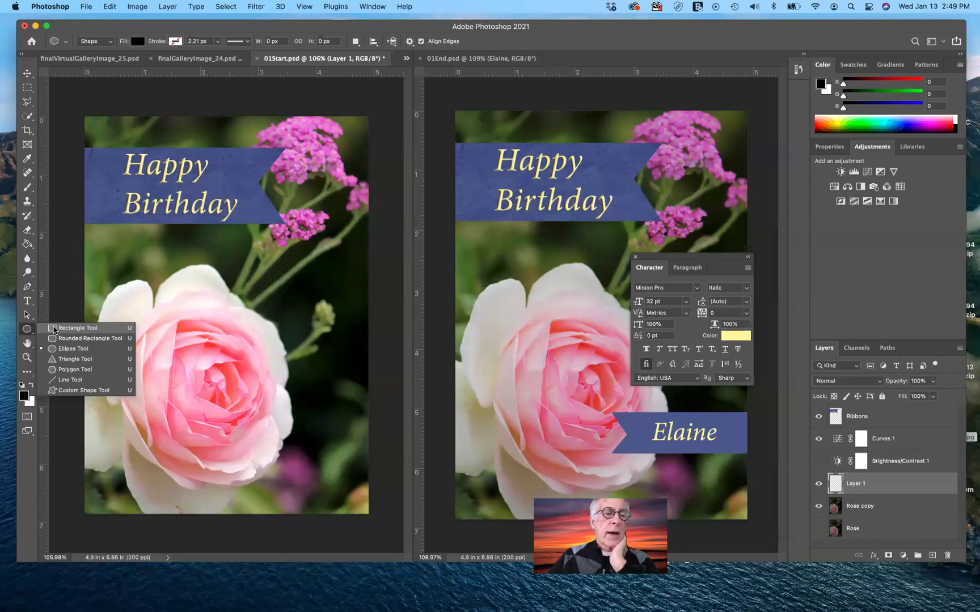
pyautogui.click(54, 329)
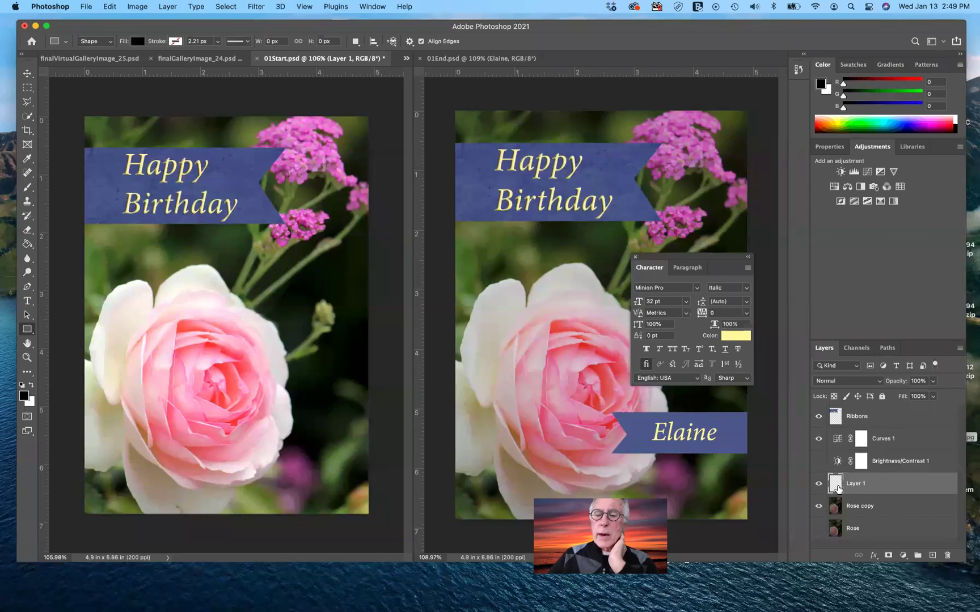
pyautogui.moveTo(840, 486); pyautogui.dragTo(945, 555)
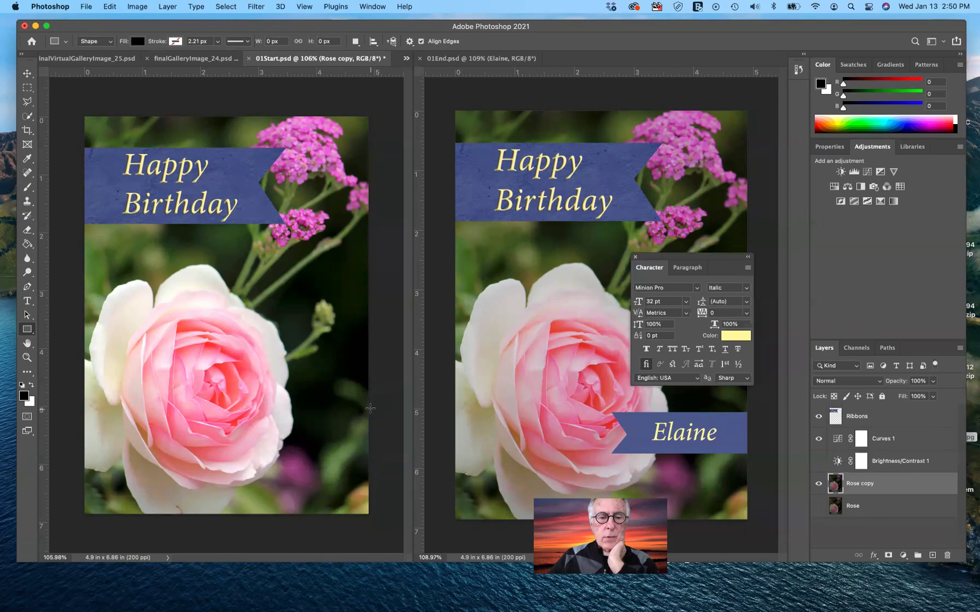
pyautogui.moveTo(371, 407); pyautogui.dragTo(226, 448)
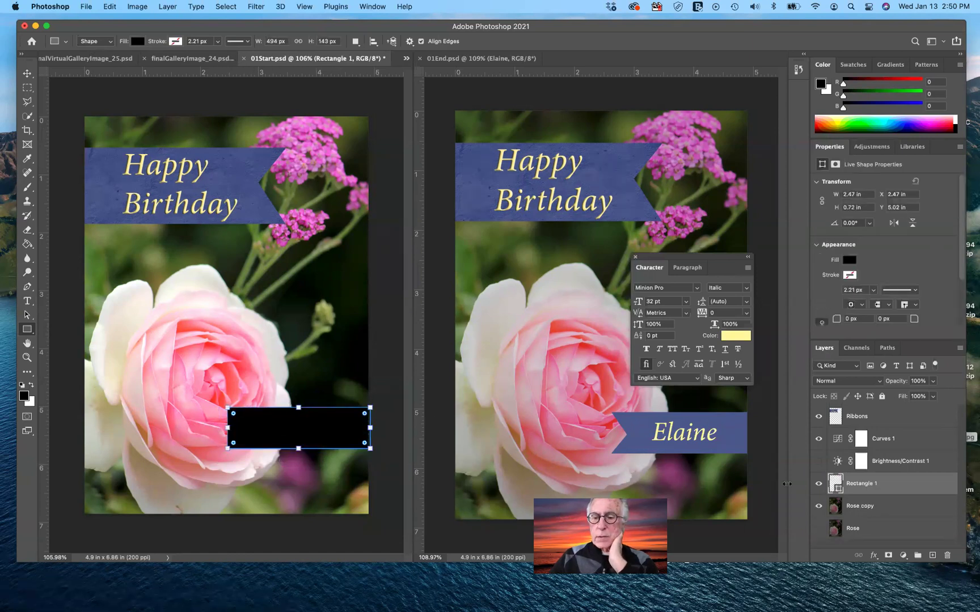
# - Open the rectangle's fill colour and try several blues sampled from around the Happy Birthday ribbon
pyautogui.doubleClick(837, 485)
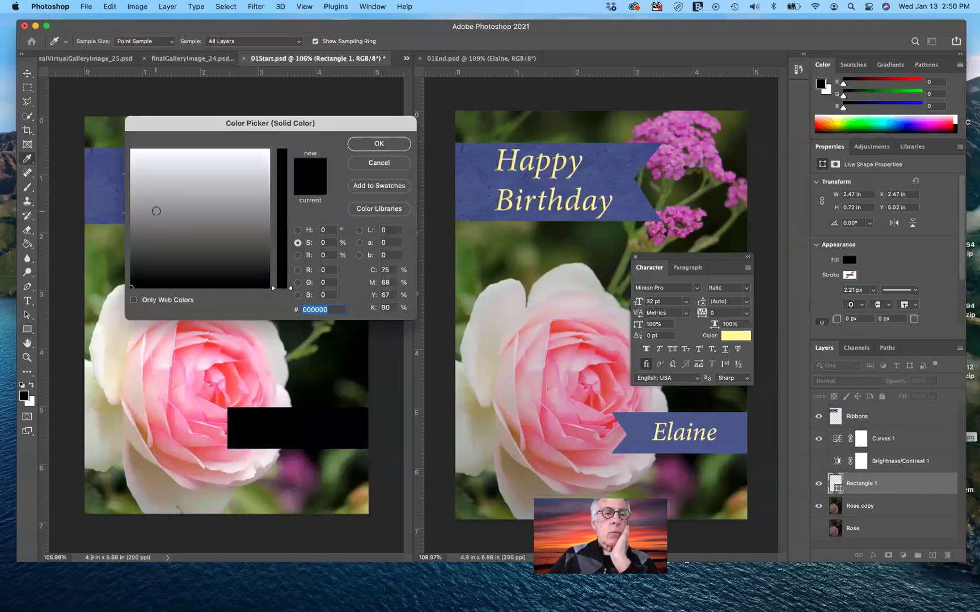
pyautogui.moveTo(199, 130); pyautogui.dragTo(504, 181)
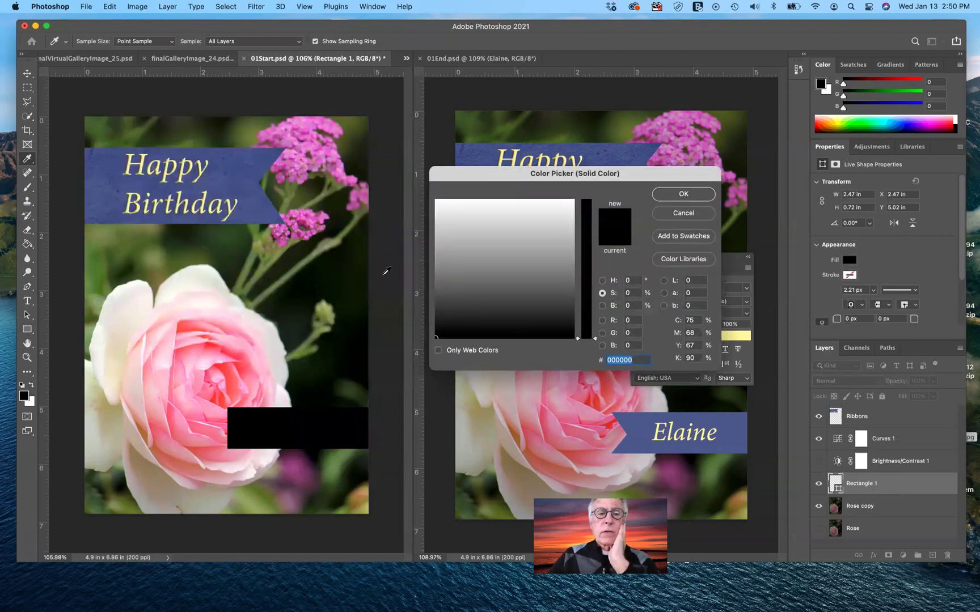
pyautogui.click(229, 185)
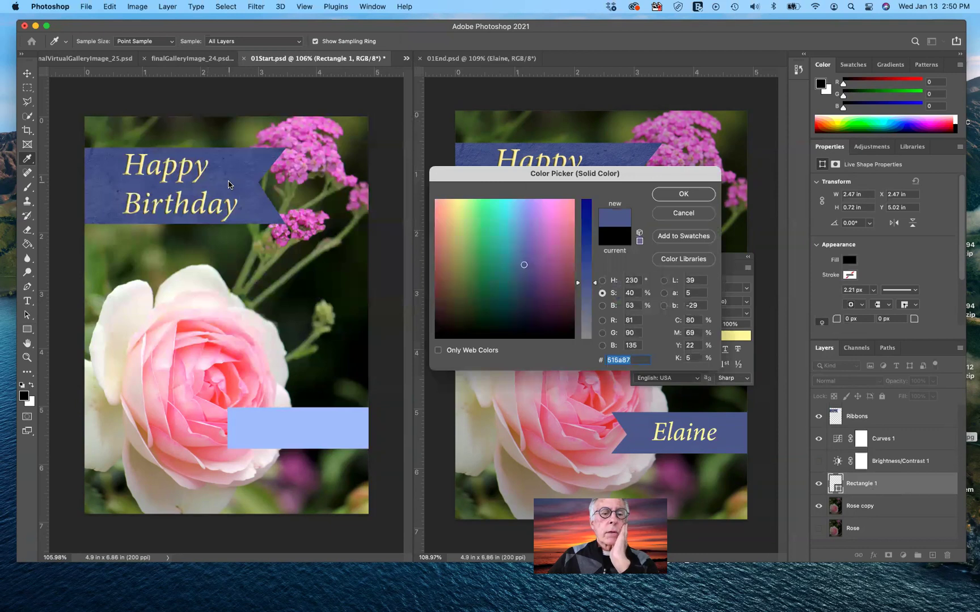
pyautogui.click(251, 207)
pyautogui.click(257, 204)
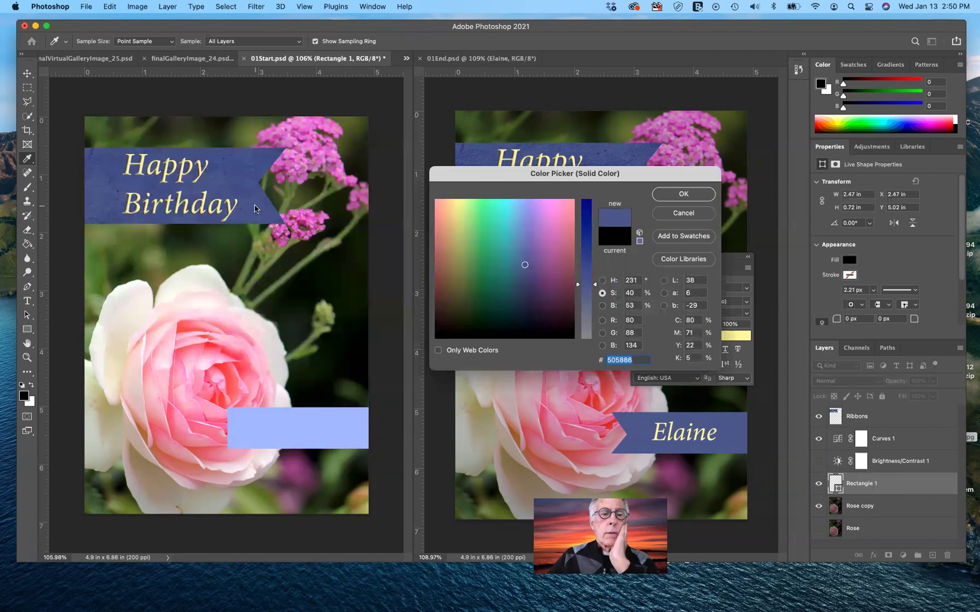
pyautogui.click(262, 162)
pyautogui.click(264, 160)
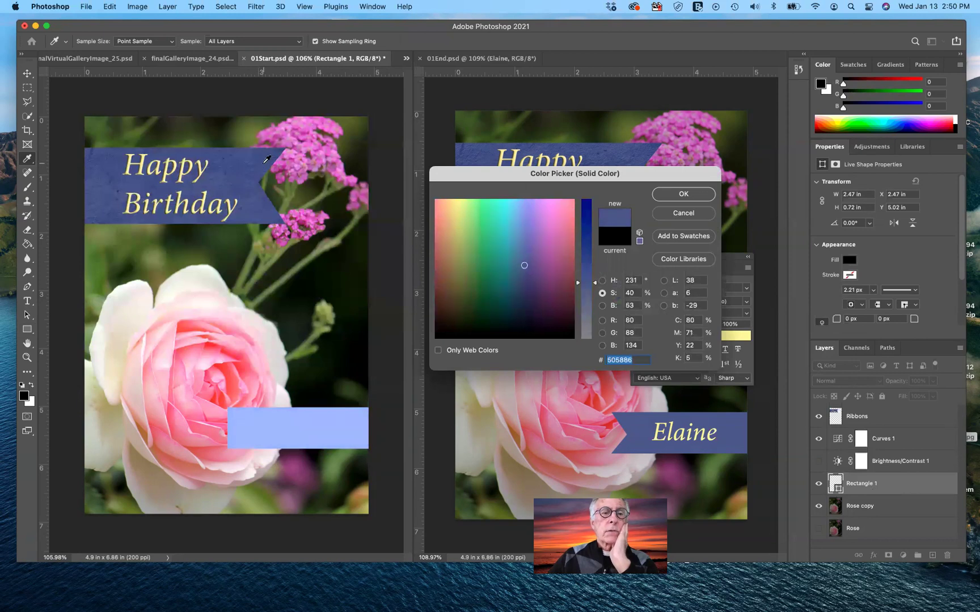
pyautogui.click(259, 160)
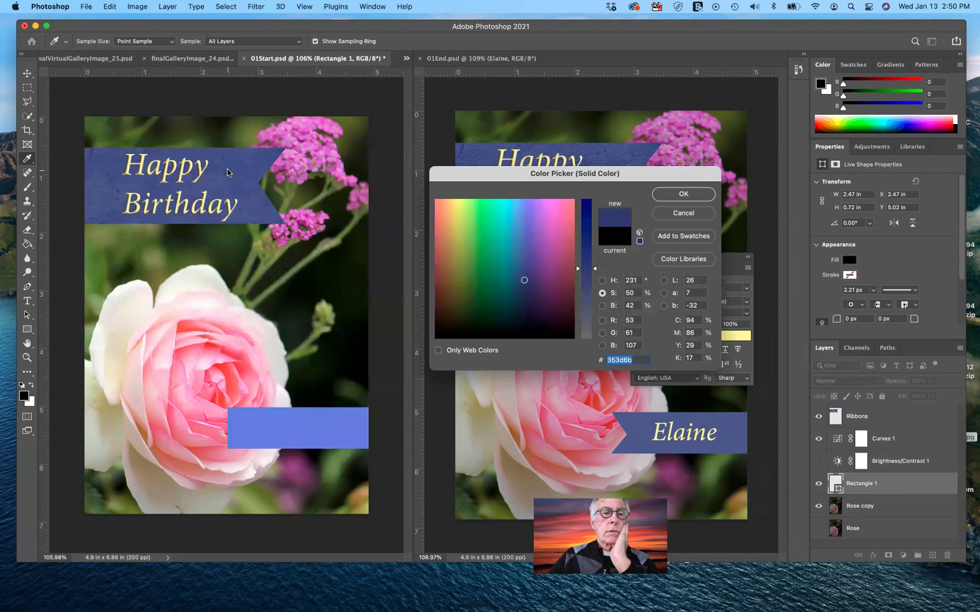
pyautogui.click(120, 193)
pyautogui.click(110, 181)
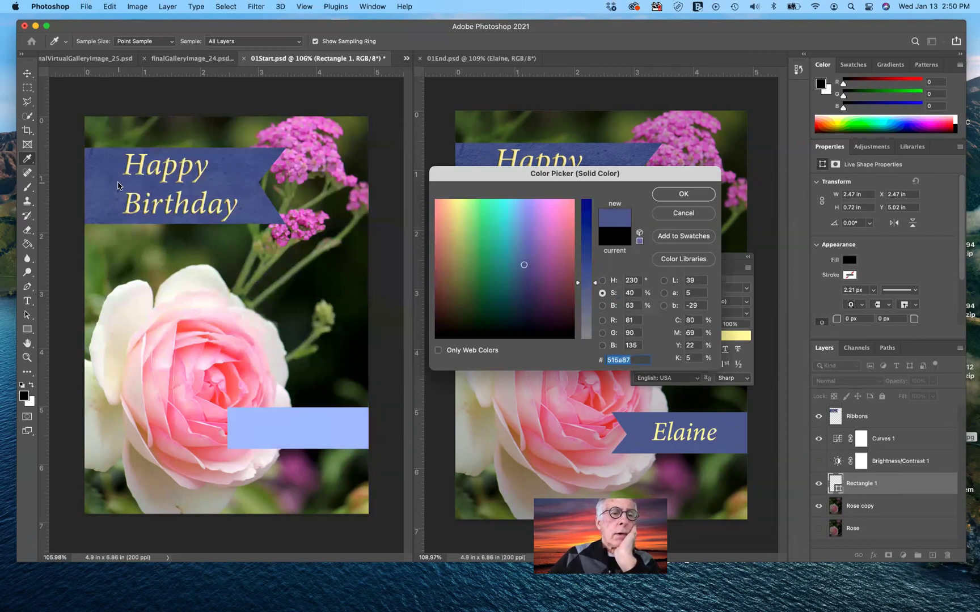
pyautogui.click(141, 186)
pyautogui.click(268, 211)
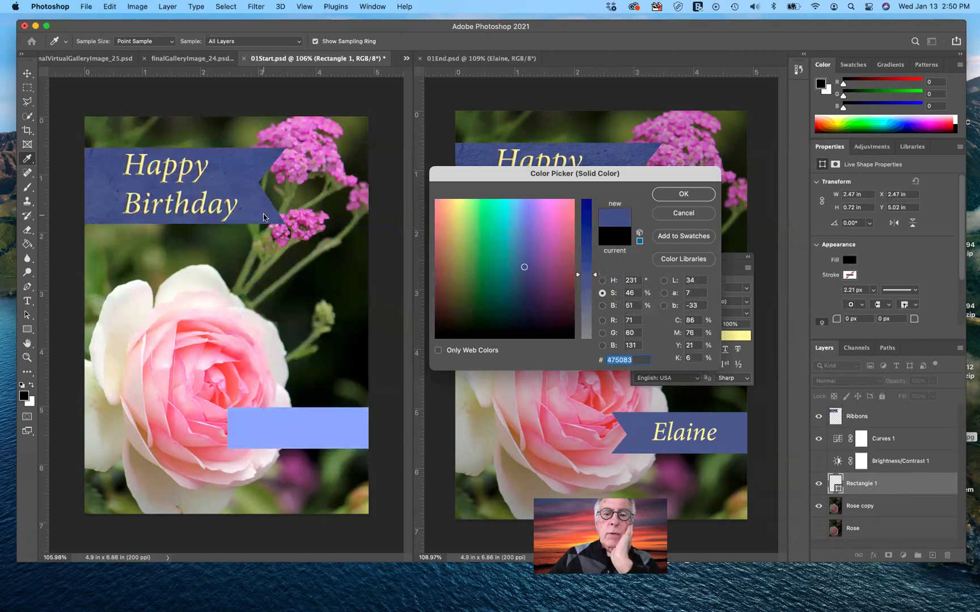
# - Try a more saturated blue, resample the ribbon's blue 475181, and apply it as the rectangle's fill
pyautogui.moveTo(580, 283); pyautogui.dragTo(577, 221)
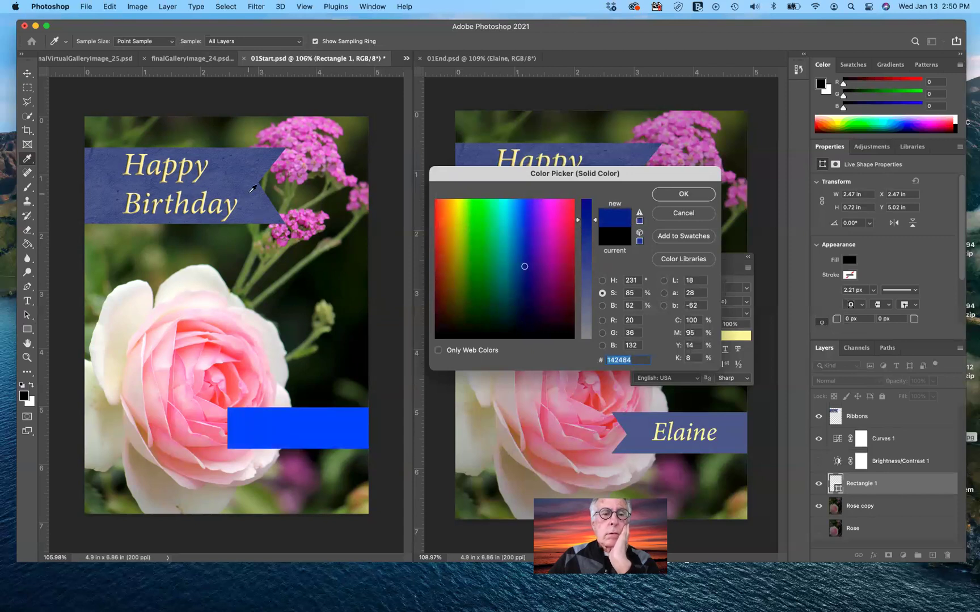
pyautogui.click(249, 200)
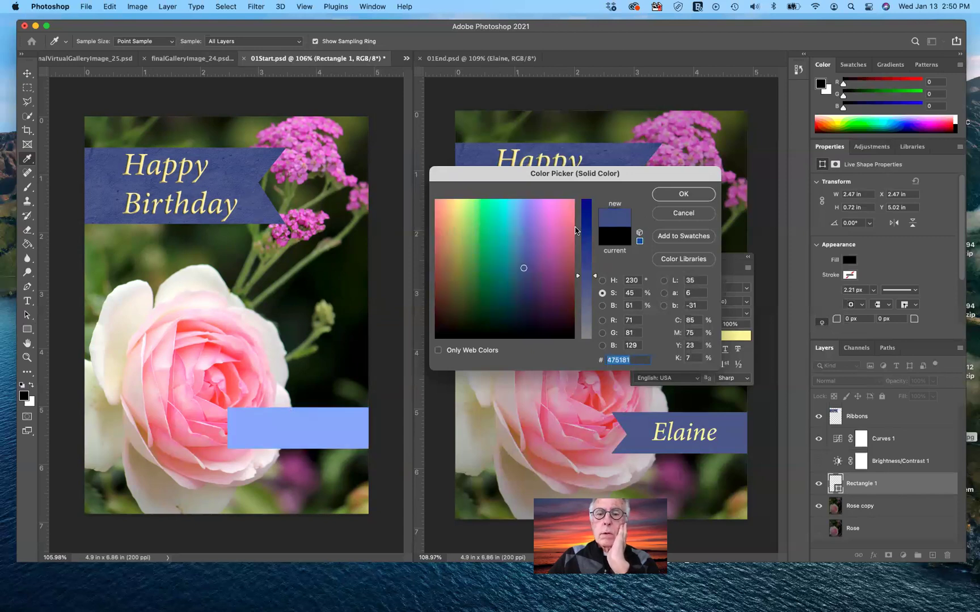
pyautogui.click(678, 196)
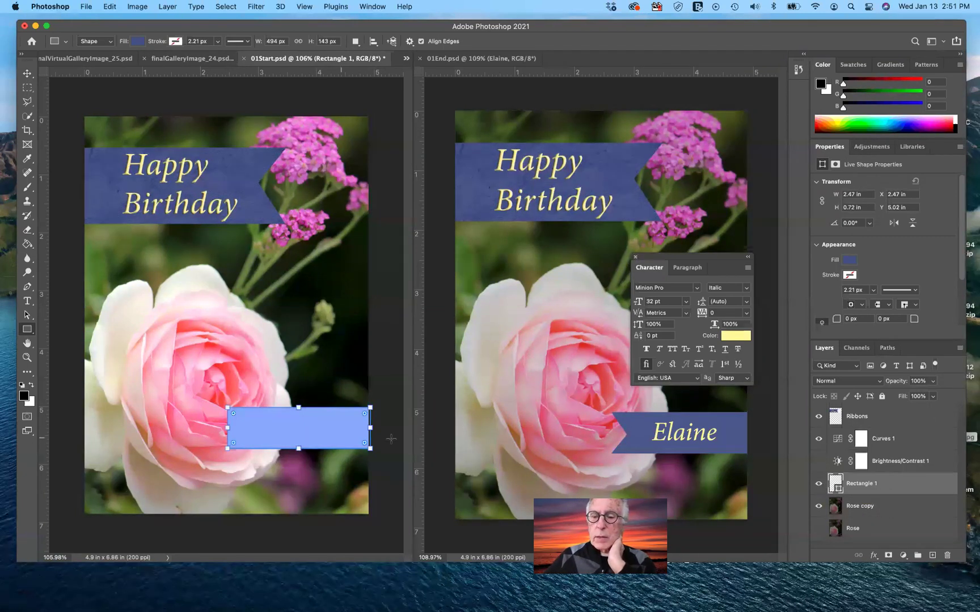
# - Recheck the rectangle's fill colour and place its layer between Ribbons and Curves 1, comparing it once beneath the adjustment layers
pyautogui.doubleClick(837, 484)
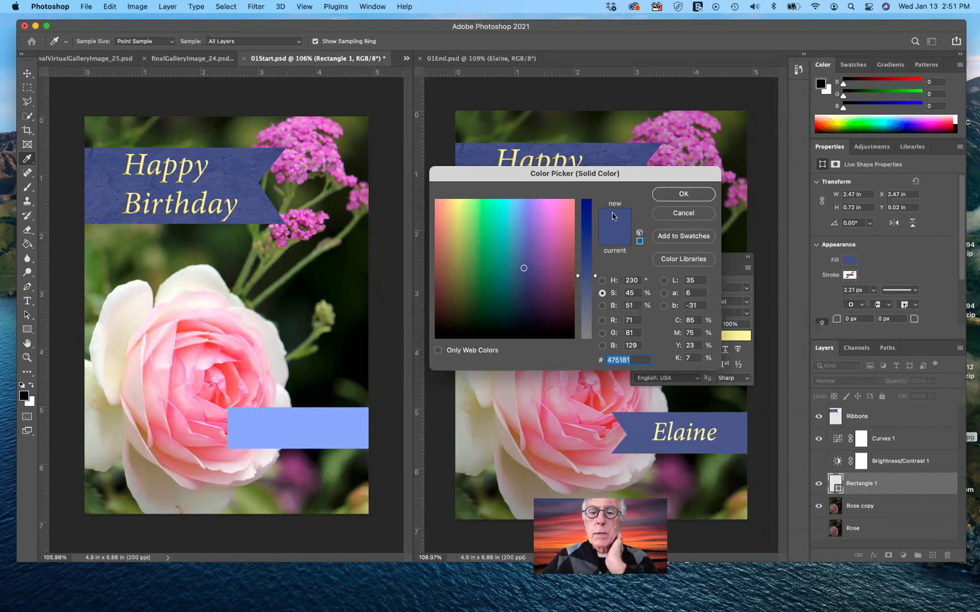
pyautogui.click(669, 200)
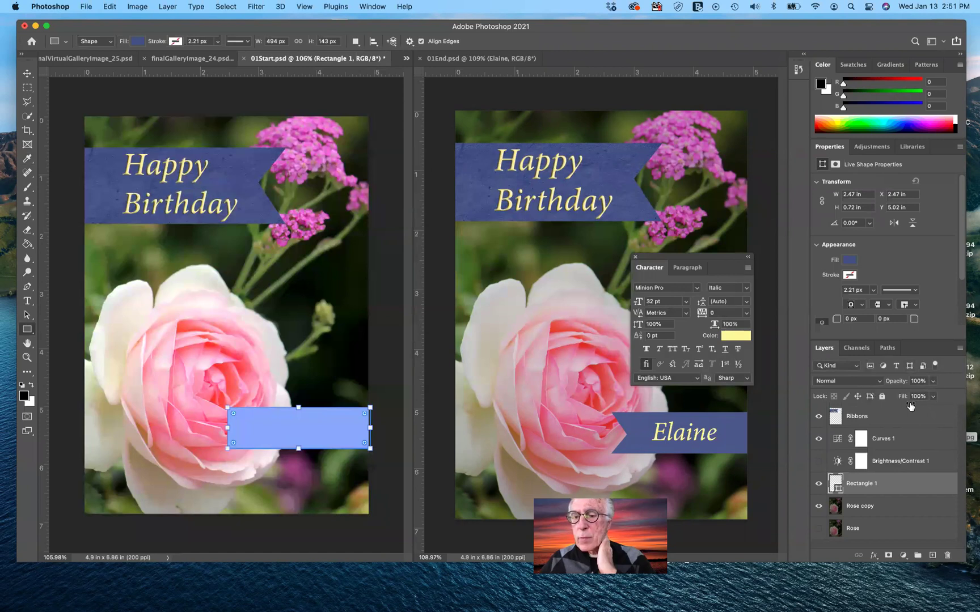
pyautogui.moveTo(834, 484); pyautogui.dragTo(832, 435)
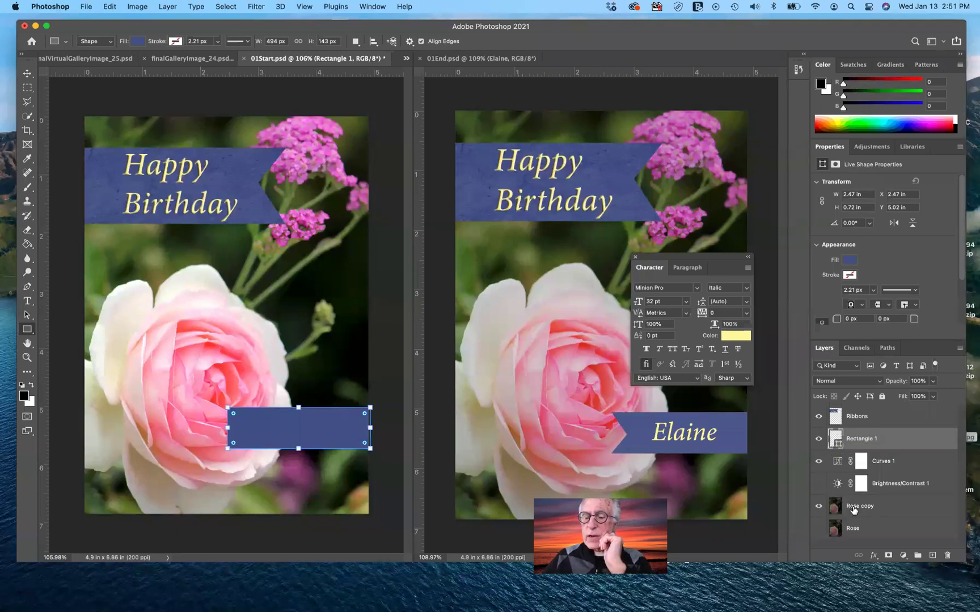
pyautogui.moveTo(837, 437); pyautogui.dragTo(838, 498)
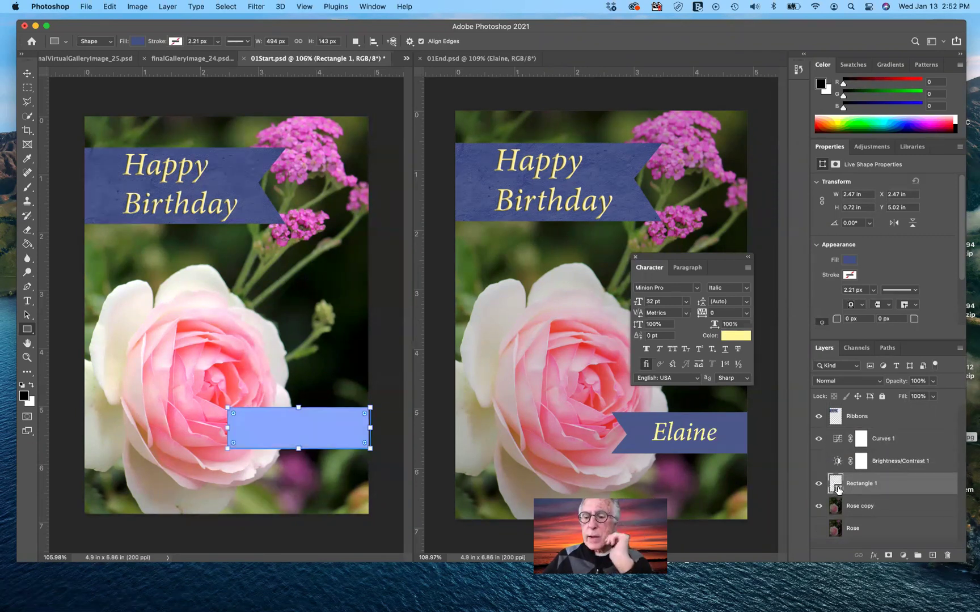
pyautogui.moveTo(838, 489); pyautogui.dragTo(837, 437)
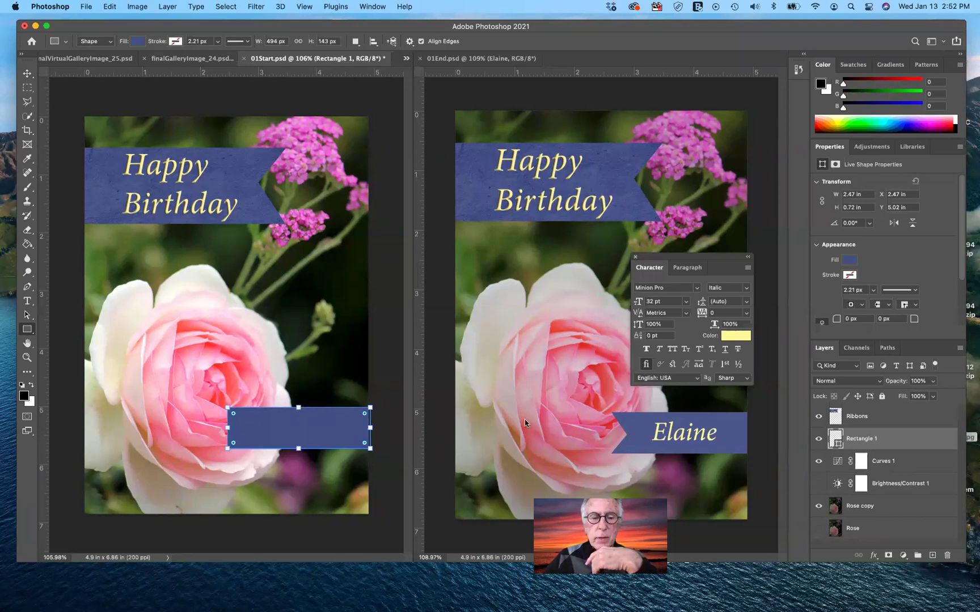
# - Add an anchor point at the middle of the blue rectangle's left edge with the Add Anchor Point tool
pyautogui.click(26, 316)
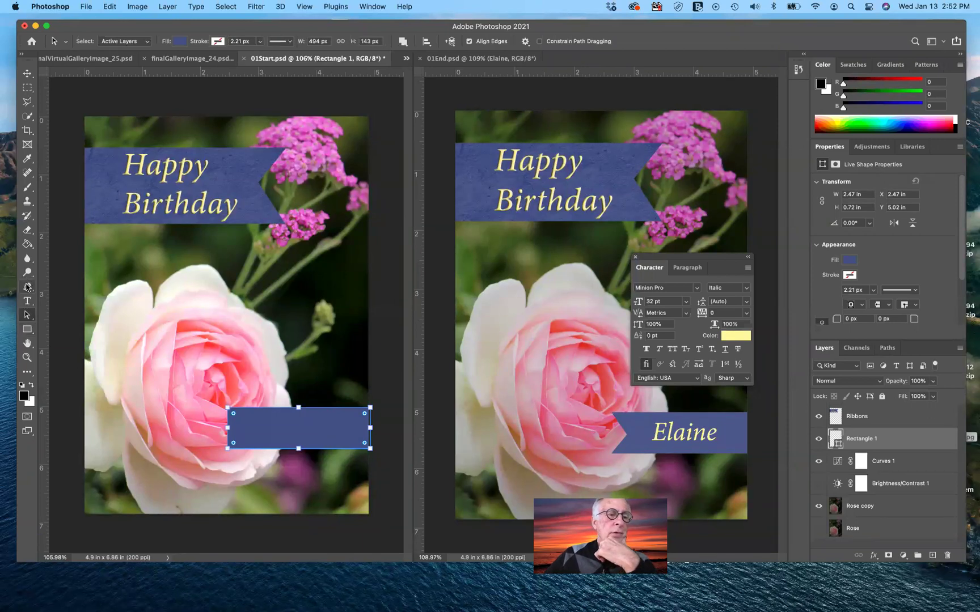
pyautogui.click(27, 287)
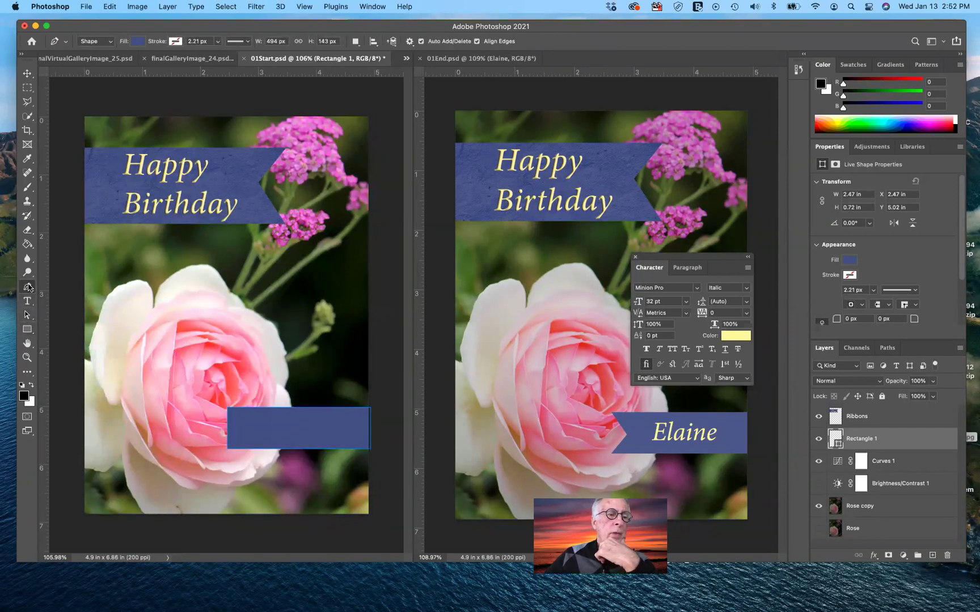
pyautogui.click(28, 287)
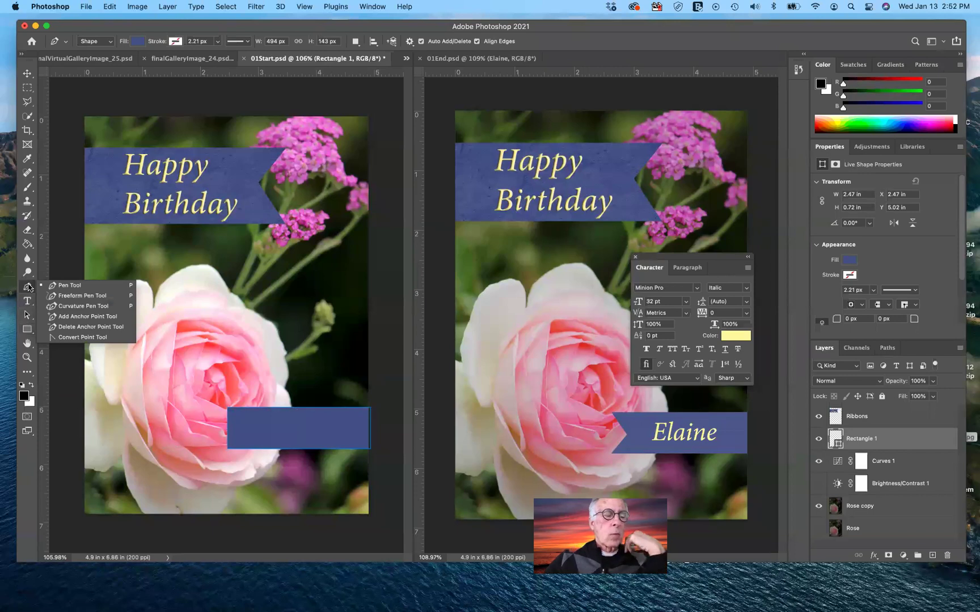
pyautogui.click(55, 317)
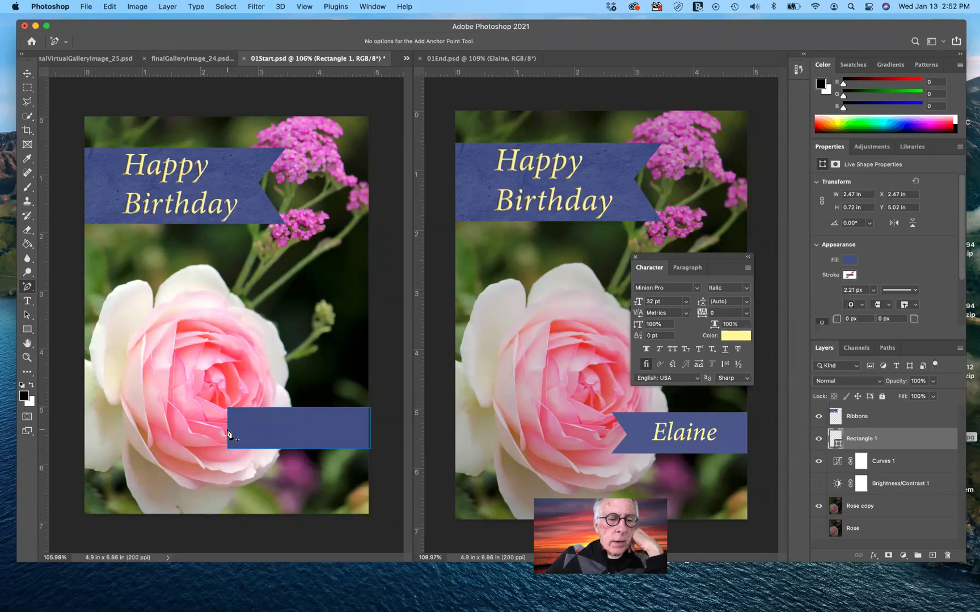
pyautogui.click(227, 432)
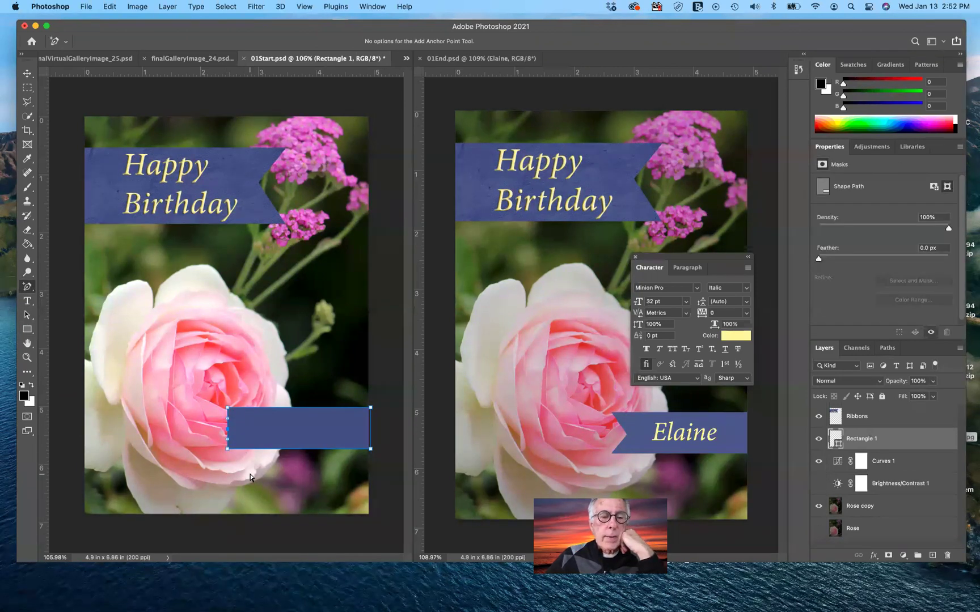
pyautogui.click(27, 316)
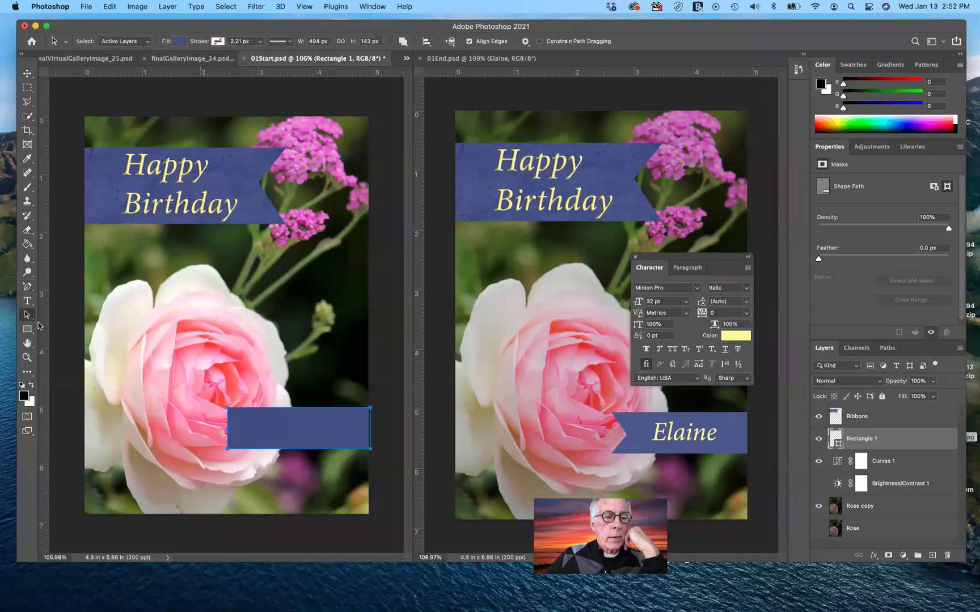
pyautogui.hotkey('shift', 'Right')
pyautogui.hotkey('shift', 'Right')
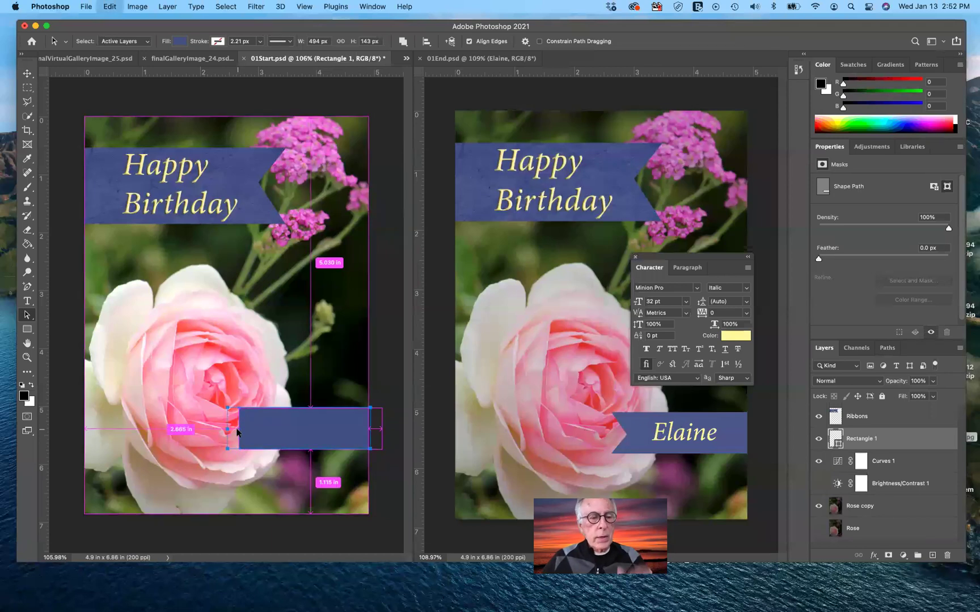
pyautogui.hotkey('shift', 'Left')
pyautogui.hotkey('shift', 'Left')
# - Move the new left-edge anchor point inward with the Direct Selection tool to notch the blue rectangle
pyautogui.click(27, 316)
pyautogui.click(57, 314)
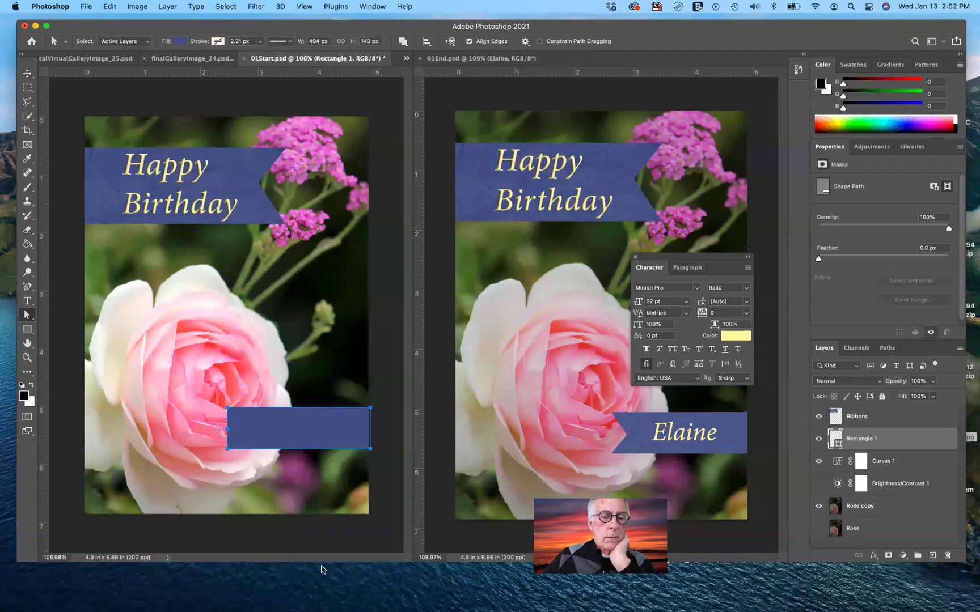
pyautogui.click(309, 533)
pyautogui.click(229, 431)
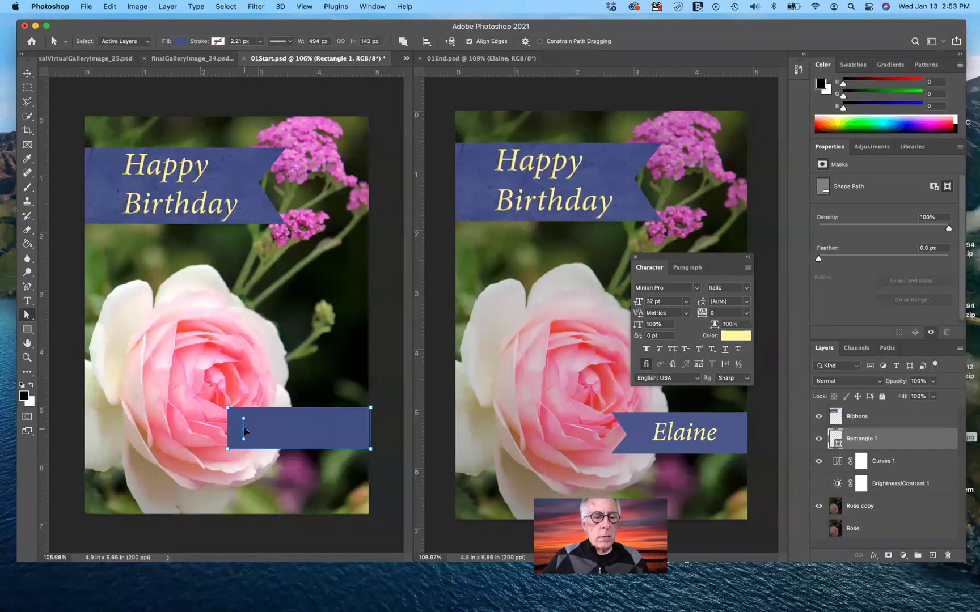
pyautogui.moveTo(245, 427); pyautogui.dragTo(244, 429)
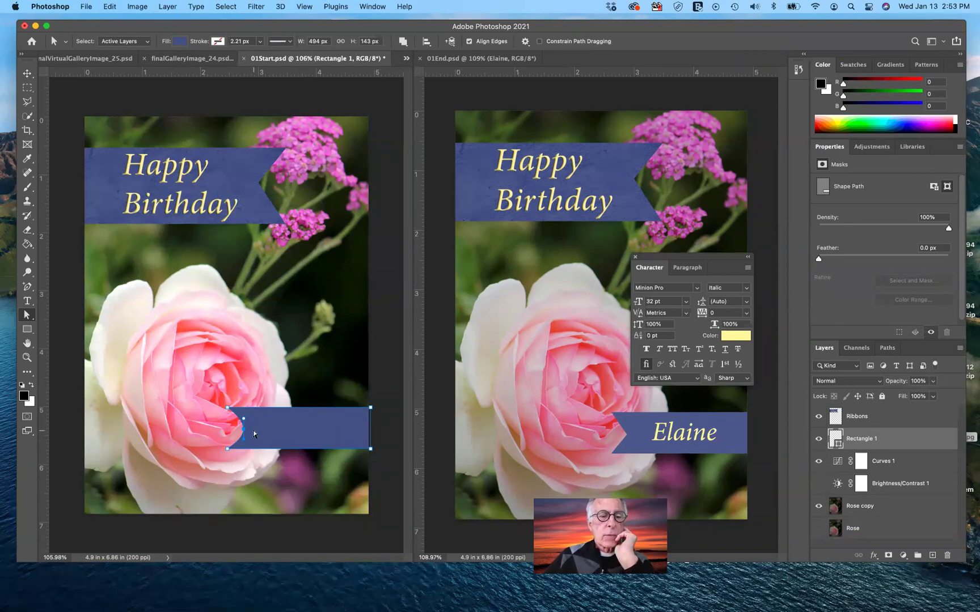
pyautogui.click(27, 316)
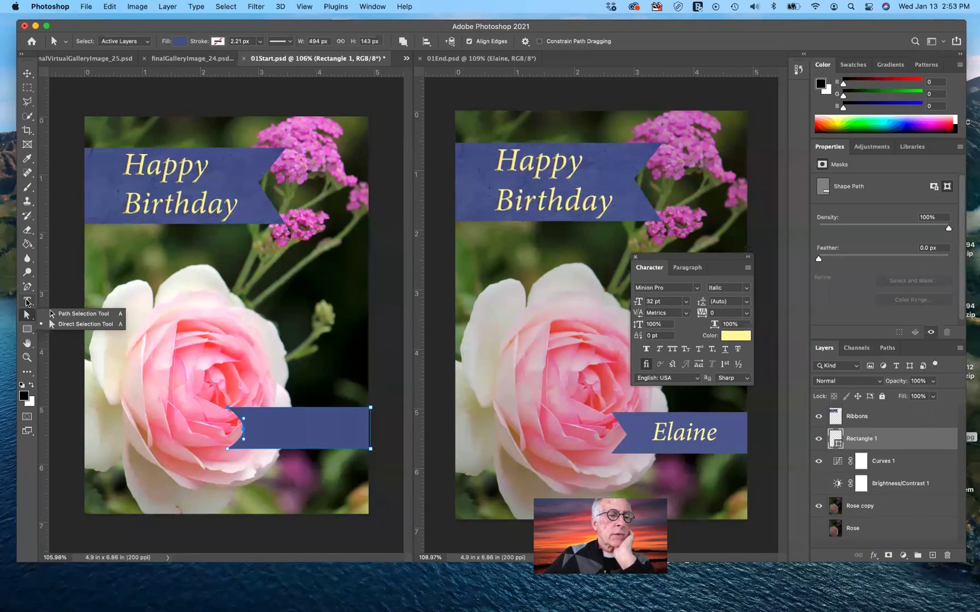
pyautogui.click(27, 301)
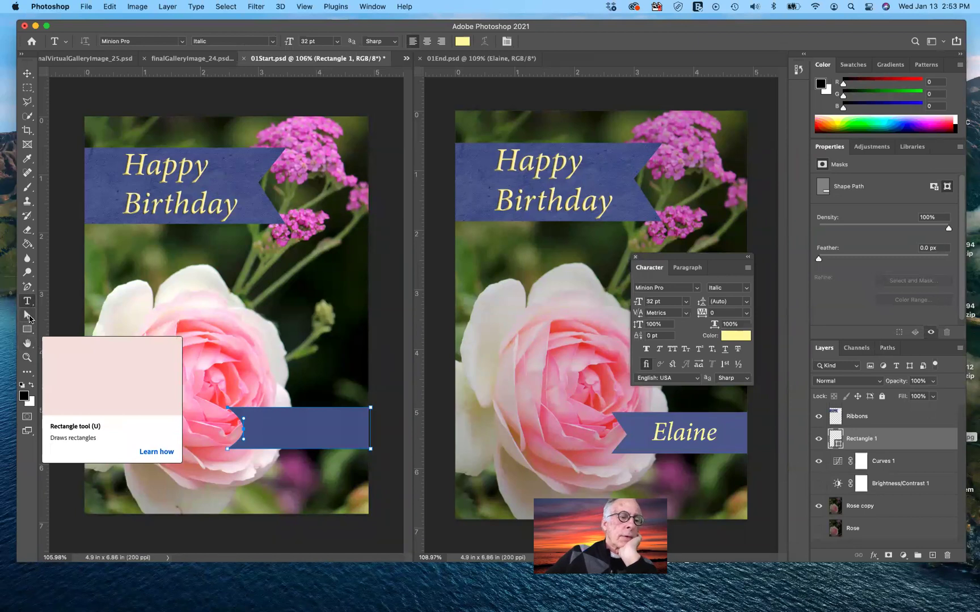
pyautogui.click(29, 318)
pyautogui.click(80, 324)
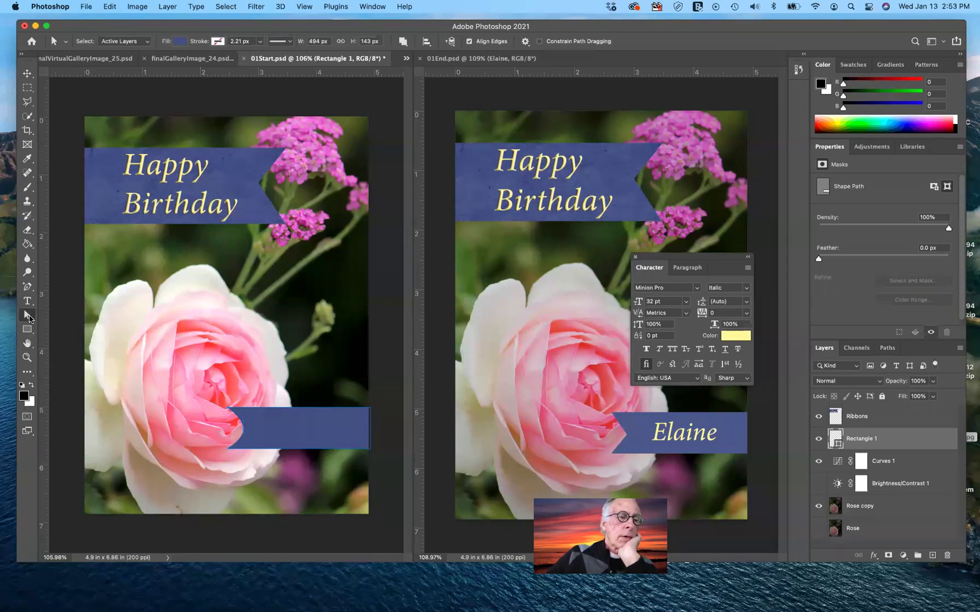
# - Convert the curved notch point on the blue ribbon's left edge to a sharp corner, and compare the card with the ribbon hidden and shown
pyautogui.click(27, 287)
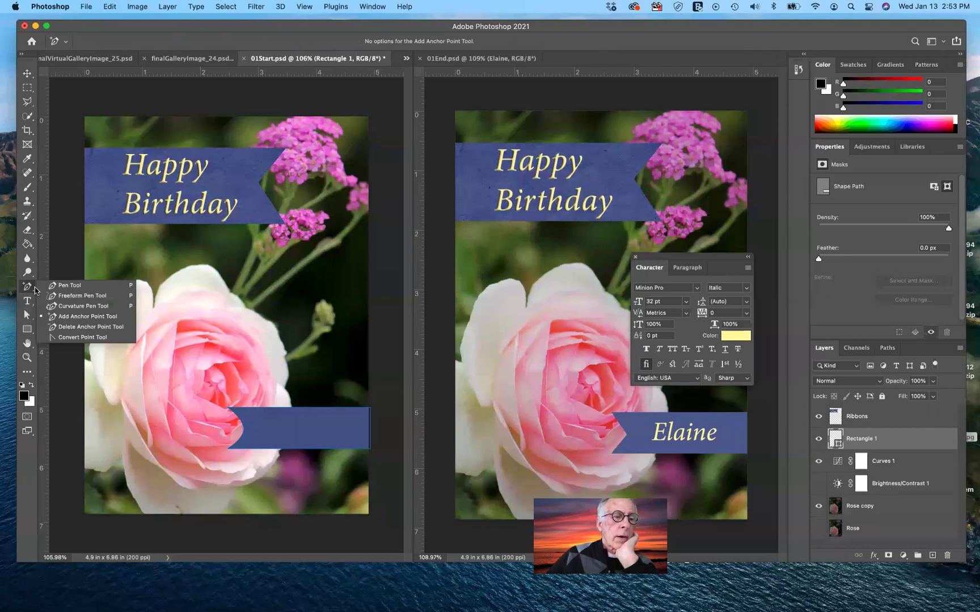
pyautogui.click(66, 337)
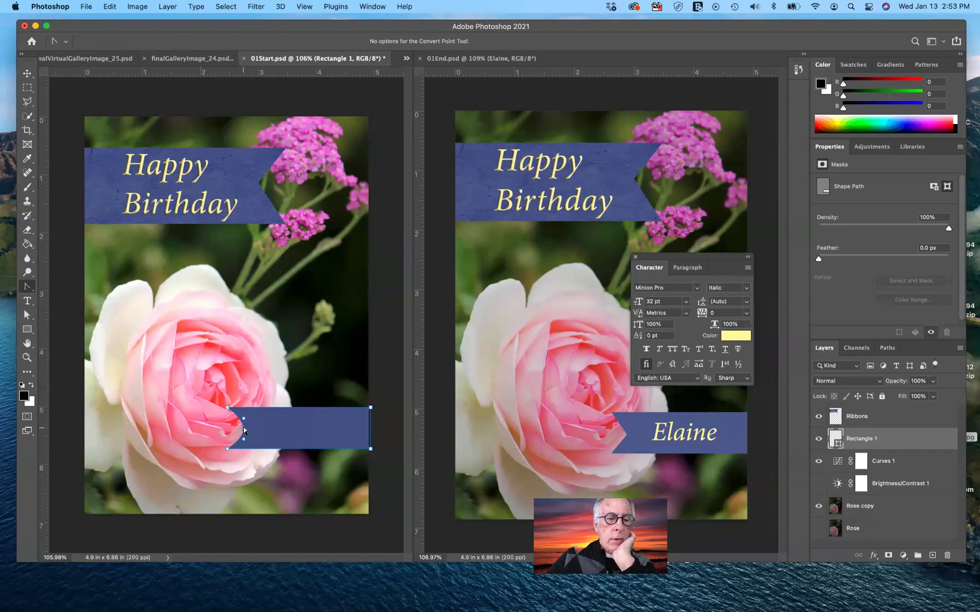
pyautogui.click(243, 429)
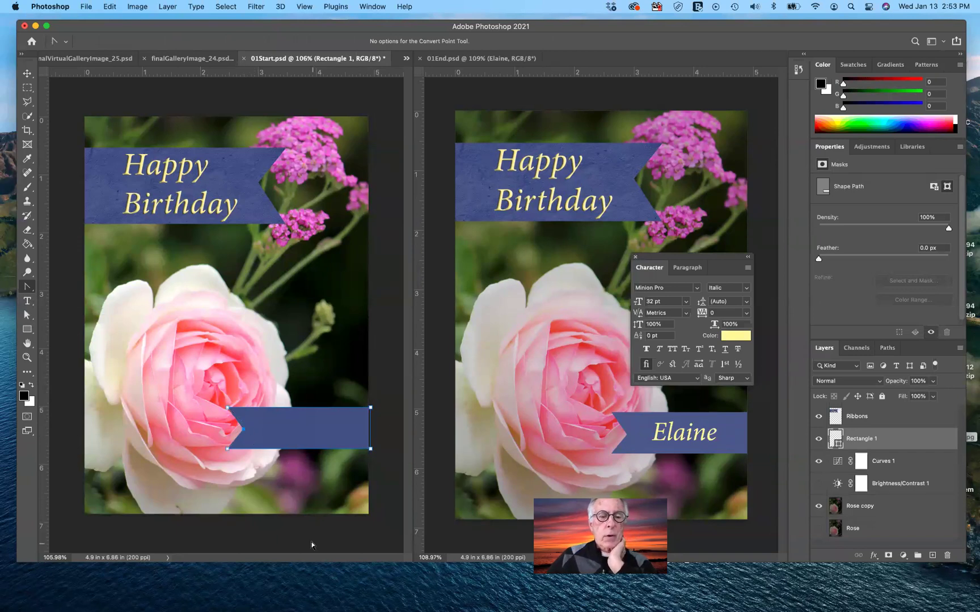
pyautogui.click(372, 544)
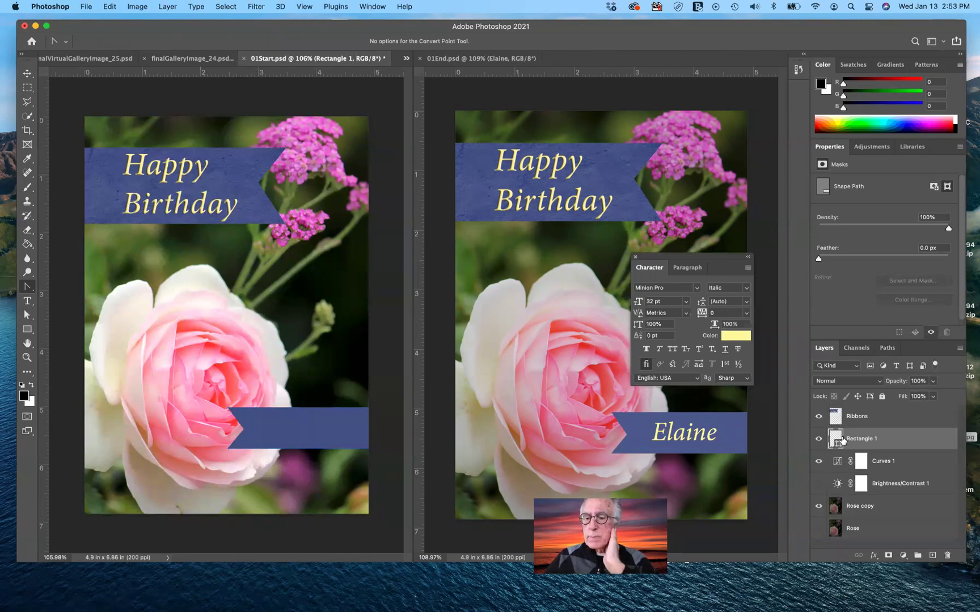
pyautogui.click(818, 438)
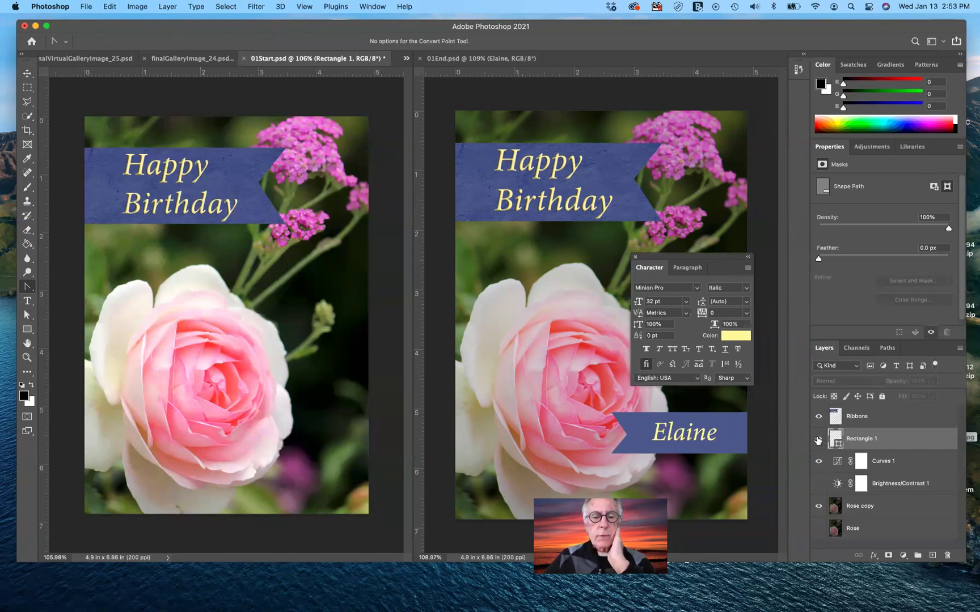
pyautogui.click(818, 439)
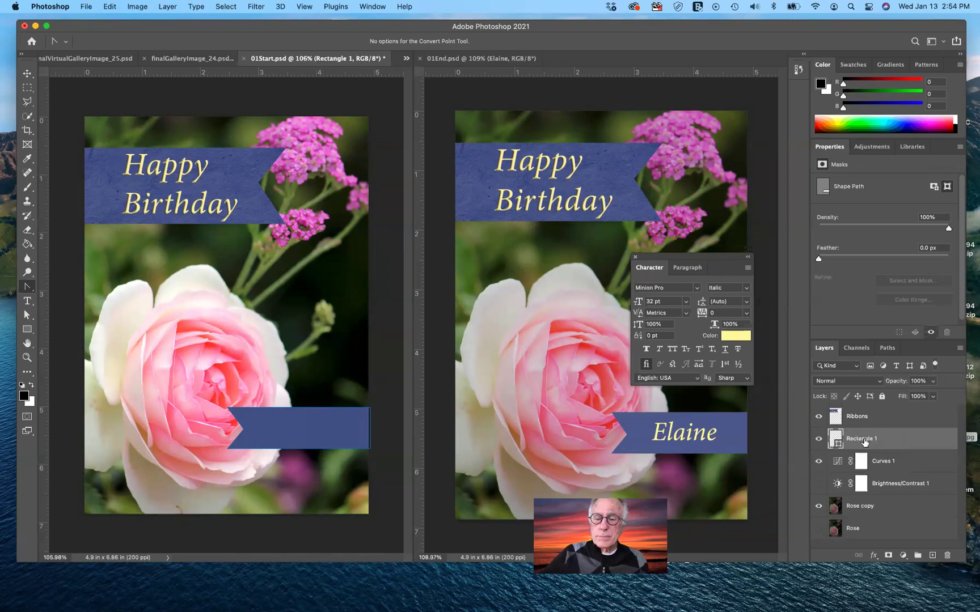
# - Add the recipient's first name to 01Start.psd in 32 pt yellow Minion Pro Italic and move it onto the blue notched ribbon
pyautogui.click(553, 188)
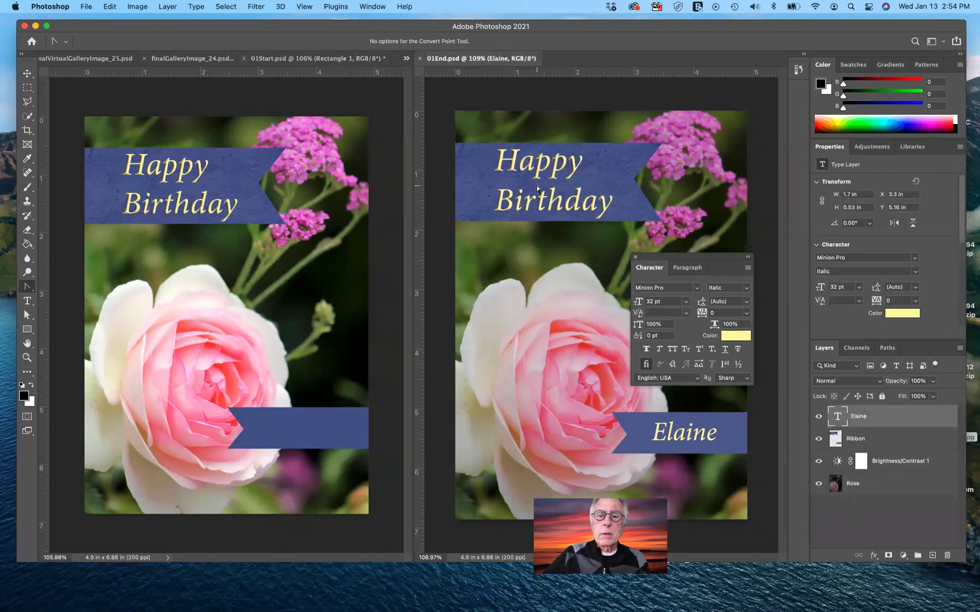
pyautogui.click(27, 305)
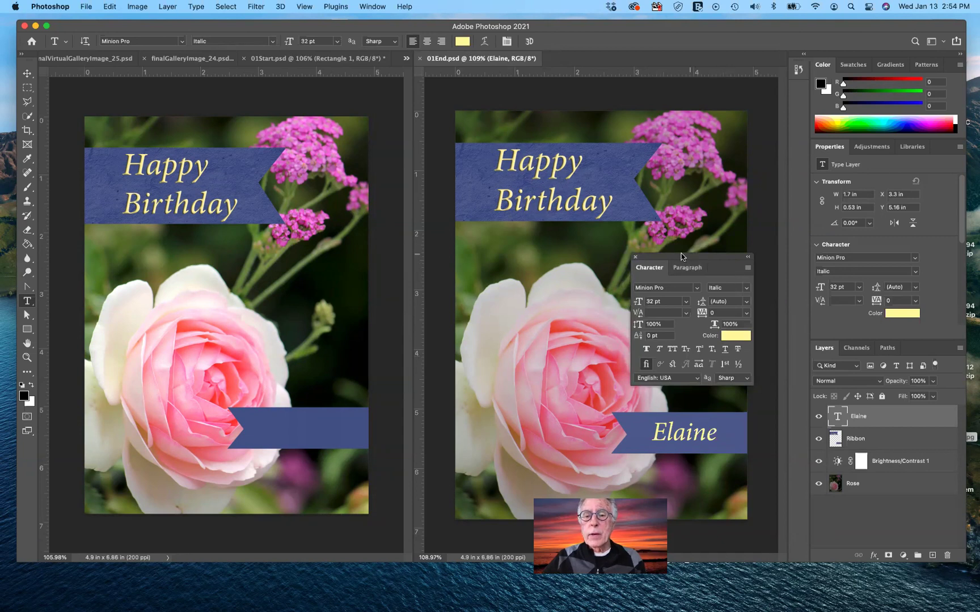
pyautogui.moveTo(670, 260); pyautogui.dragTo(643, 244)
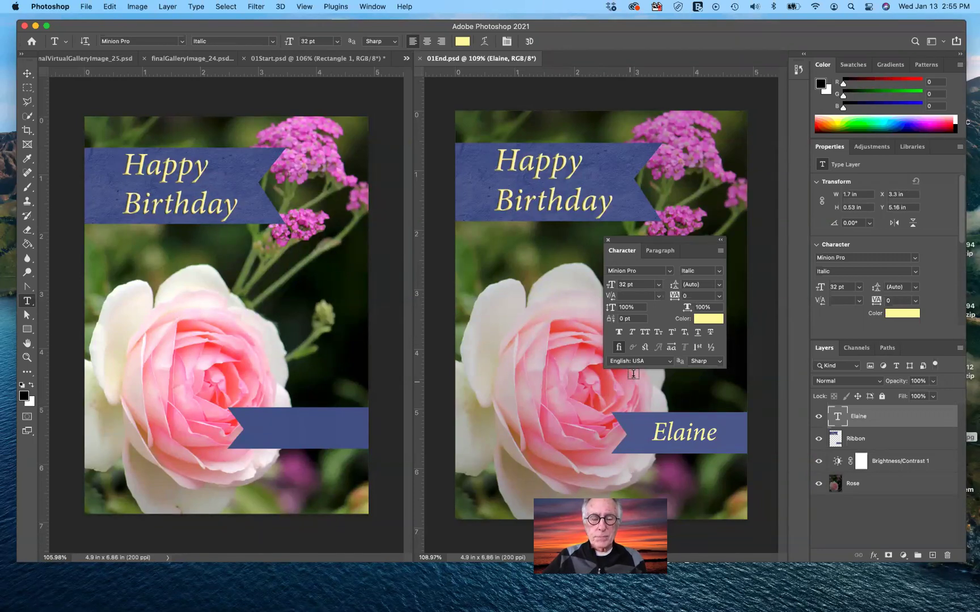
pyautogui.click(317, 353)
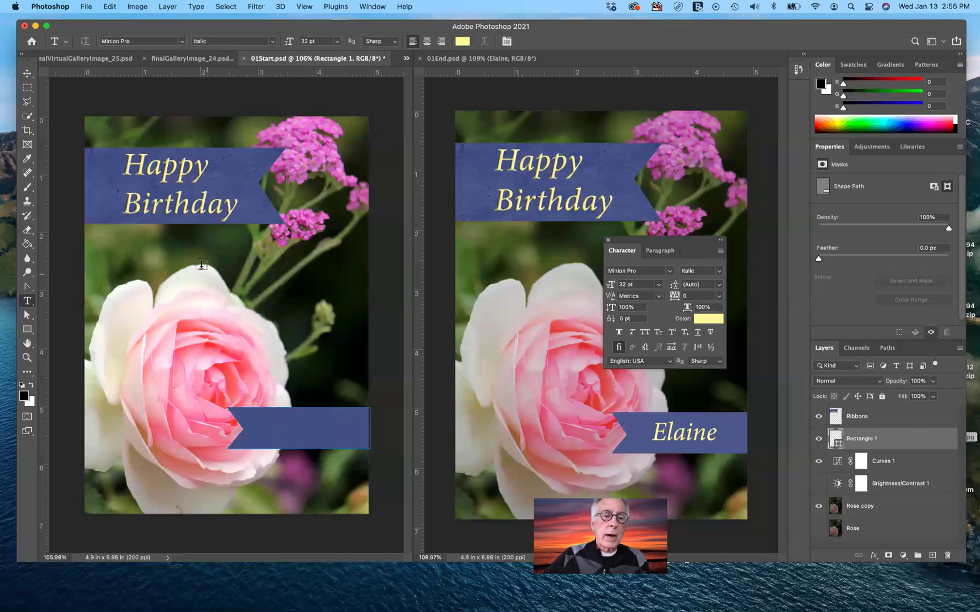
pyautogui.click(203, 325)
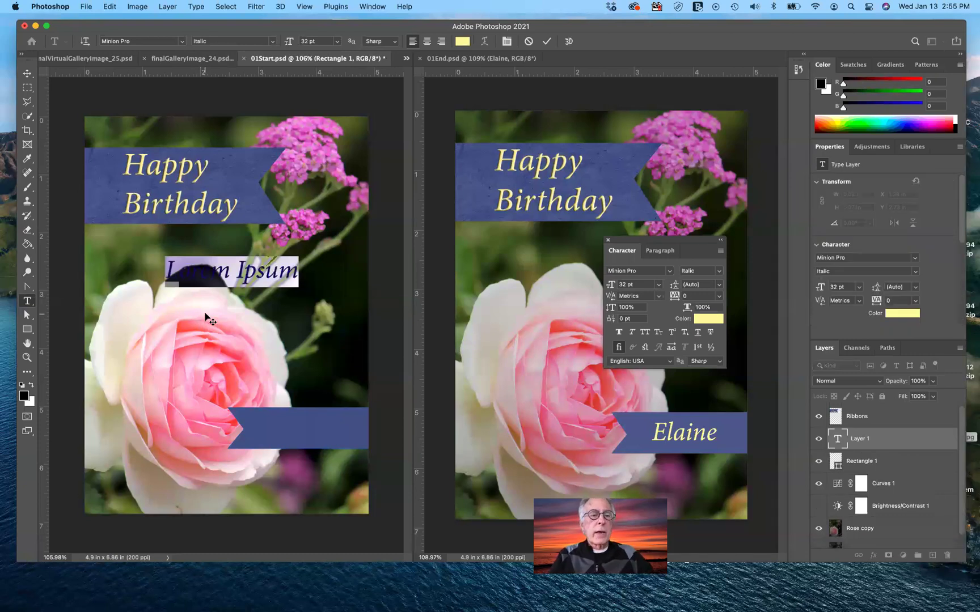
pyautogui.write('E')
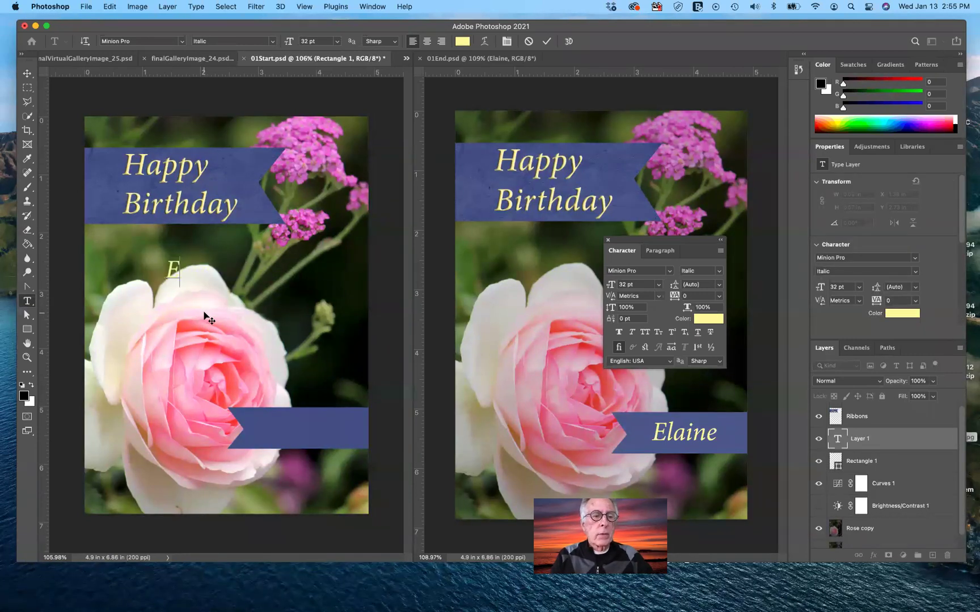
pyautogui.write('laine')
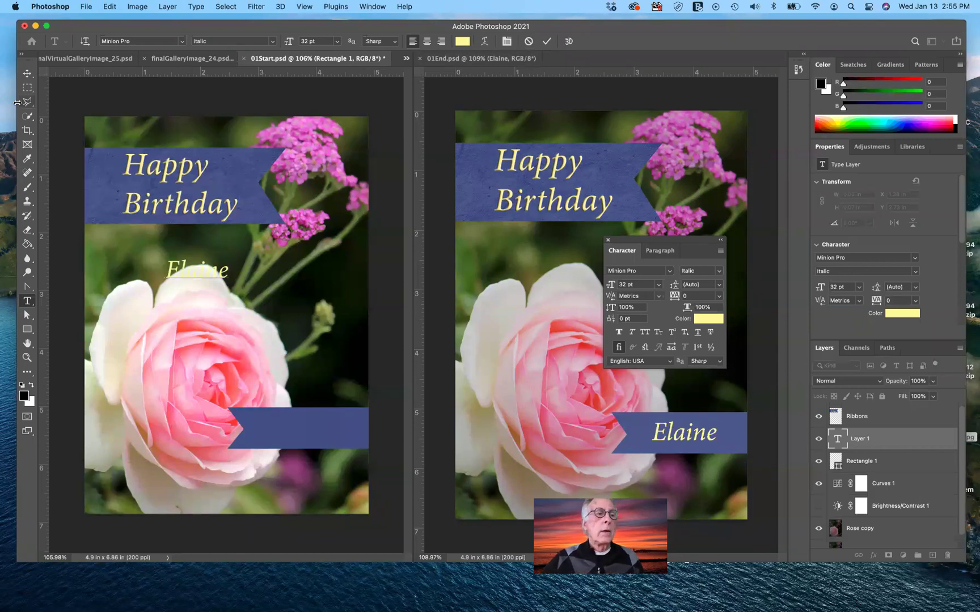
pyautogui.click(26, 74)
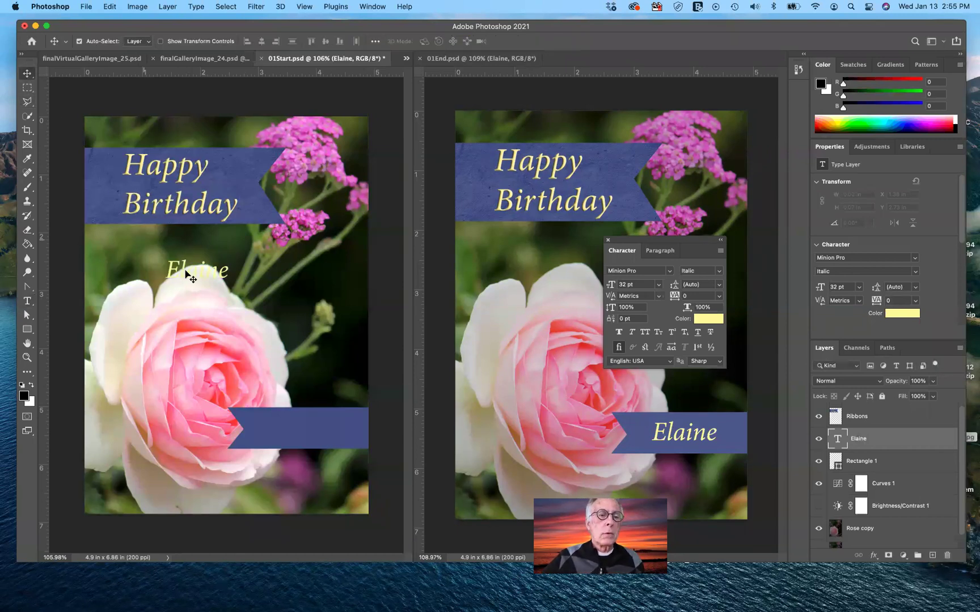
pyautogui.moveTo(273, 414); pyautogui.dragTo(283, 435)
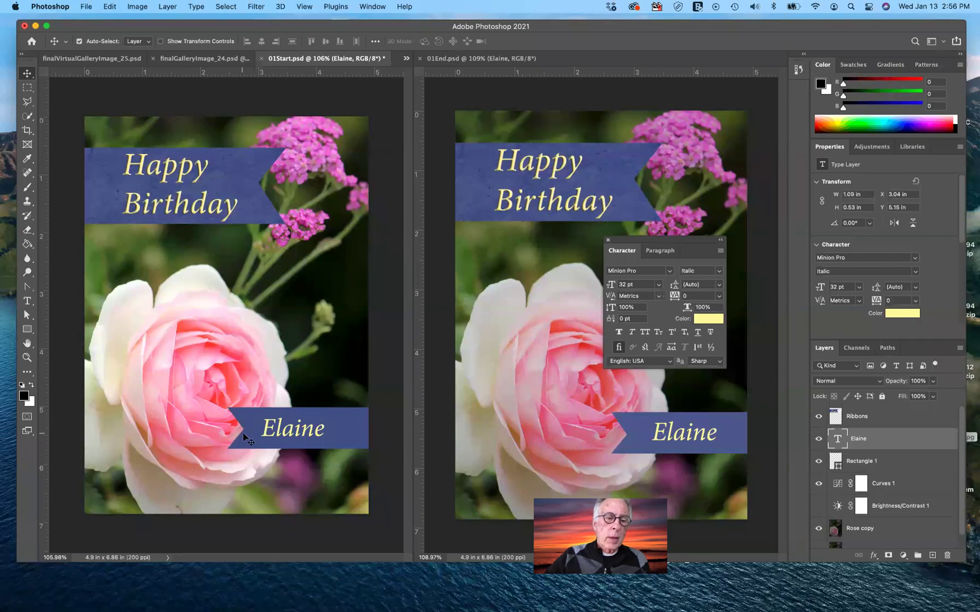
# - Hide the Rectangle 1 layer and add a new empty layer directly beneath the name's text layer
pyautogui.click(819, 461)
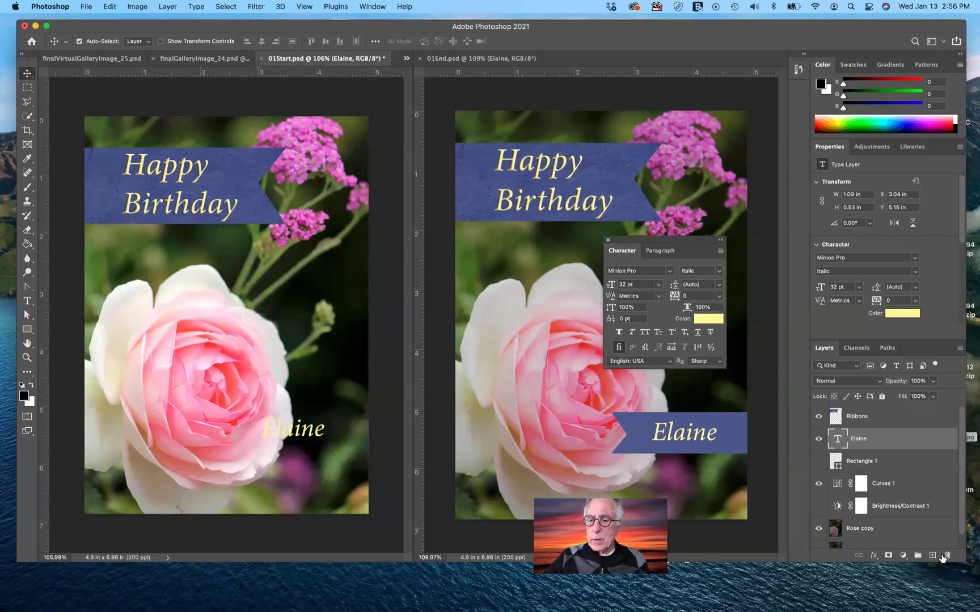
pyautogui.click(933, 558)
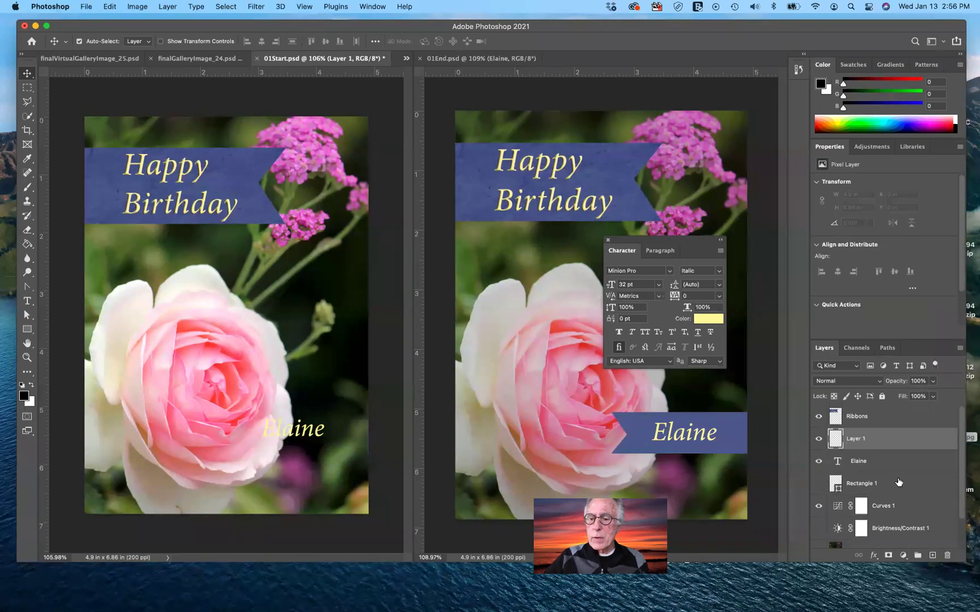
pyautogui.moveTo(875, 442); pyautogui.dragTo(877, 477)
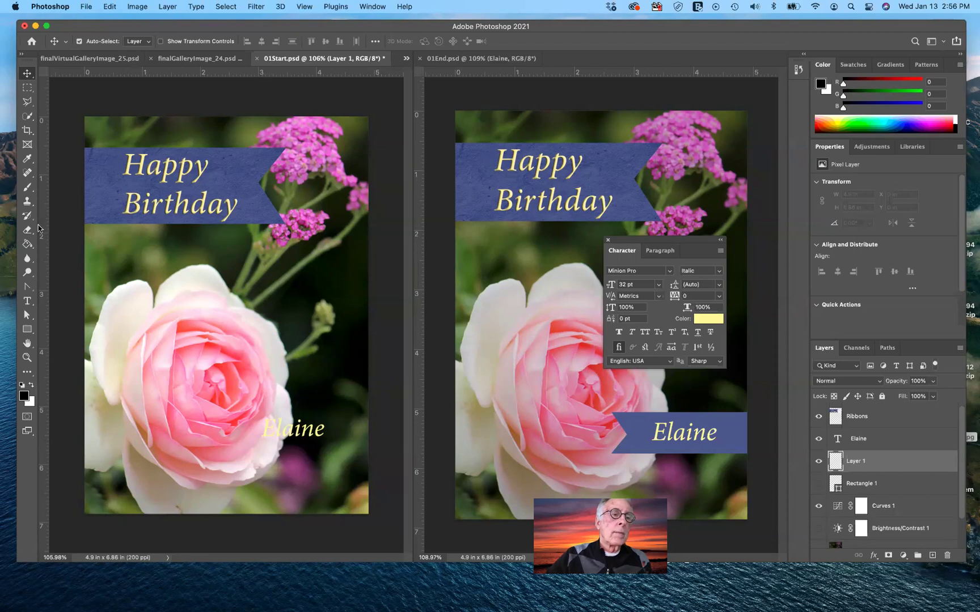
# - Outline a notched ribbon selection about 2.4 in wide and 0.61 in high around the name with the Polygonal Lasso tool
pyautogui.click(27, 103)
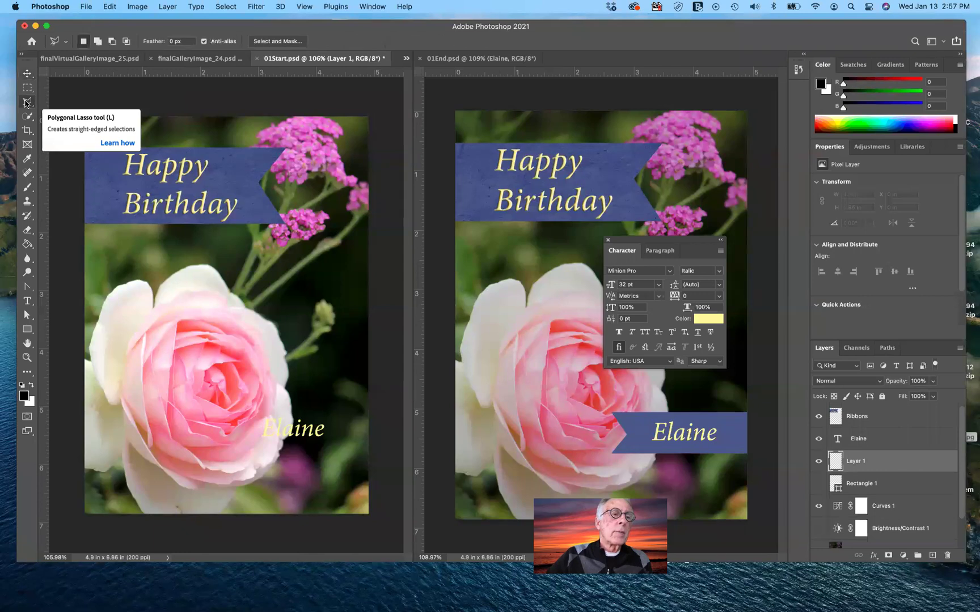
pyautogui.rightClick(27, 103)
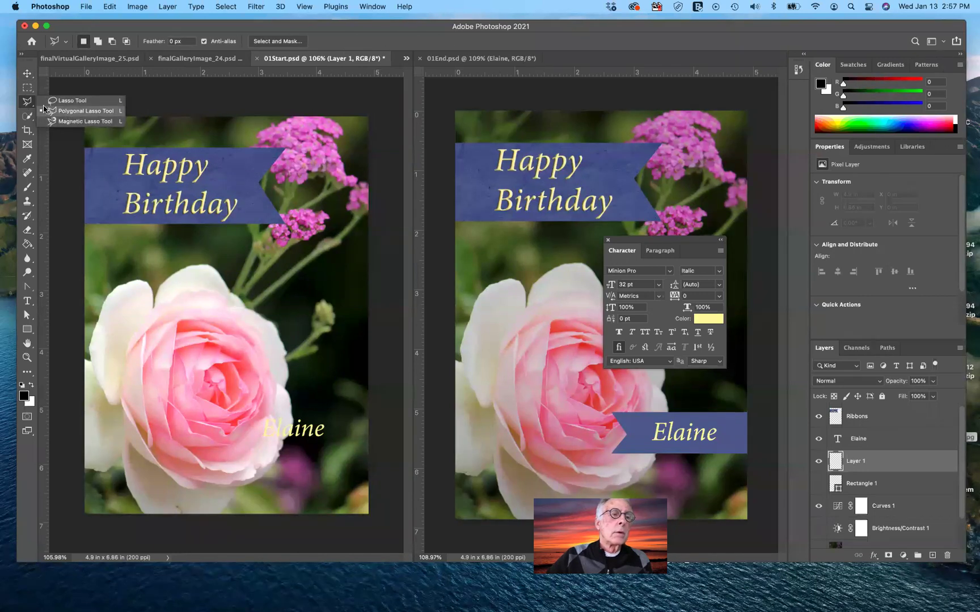
pyautogui.click(28, 102)
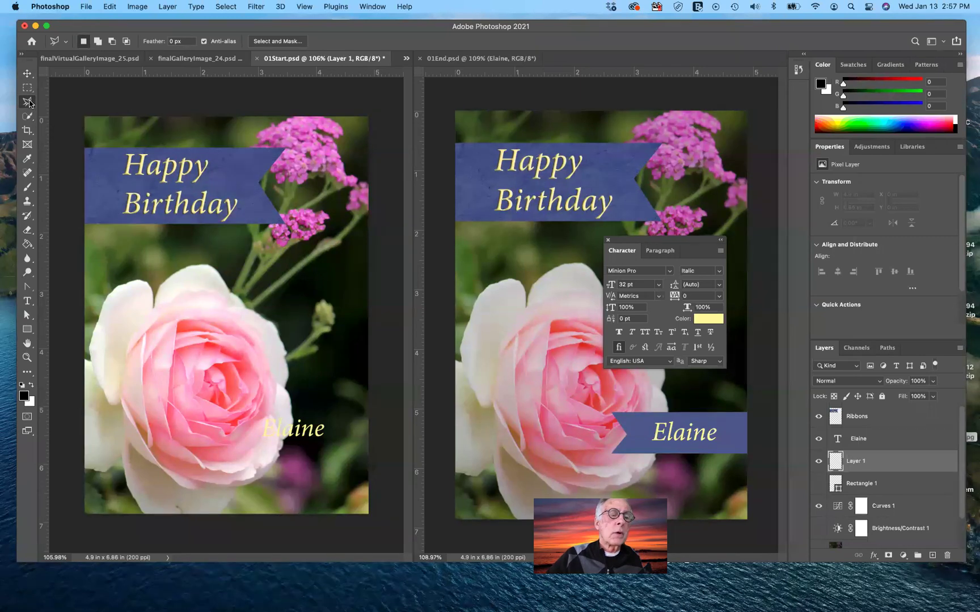
pyautogui.click(372, 406)
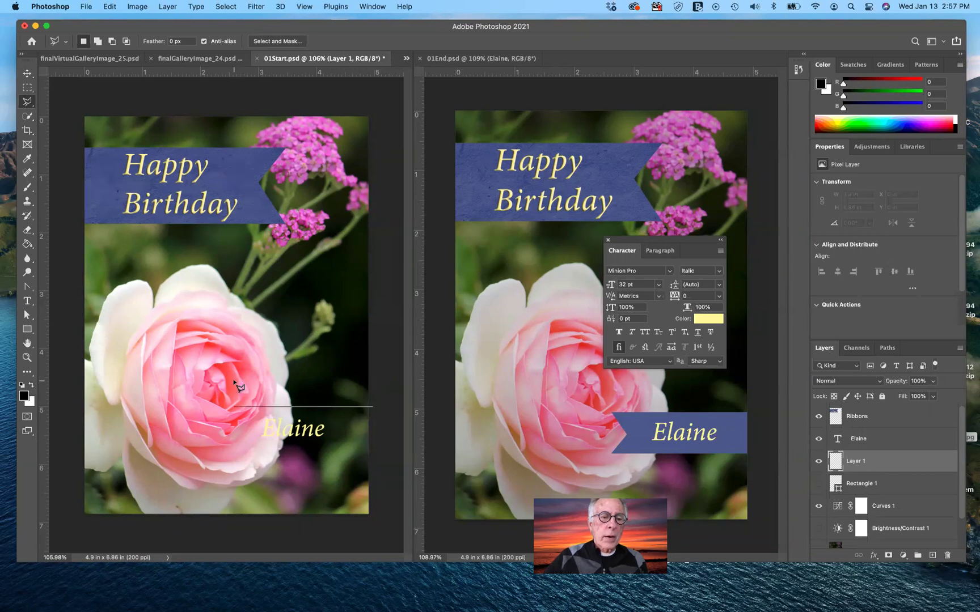
pyautogui.click(234, 406)
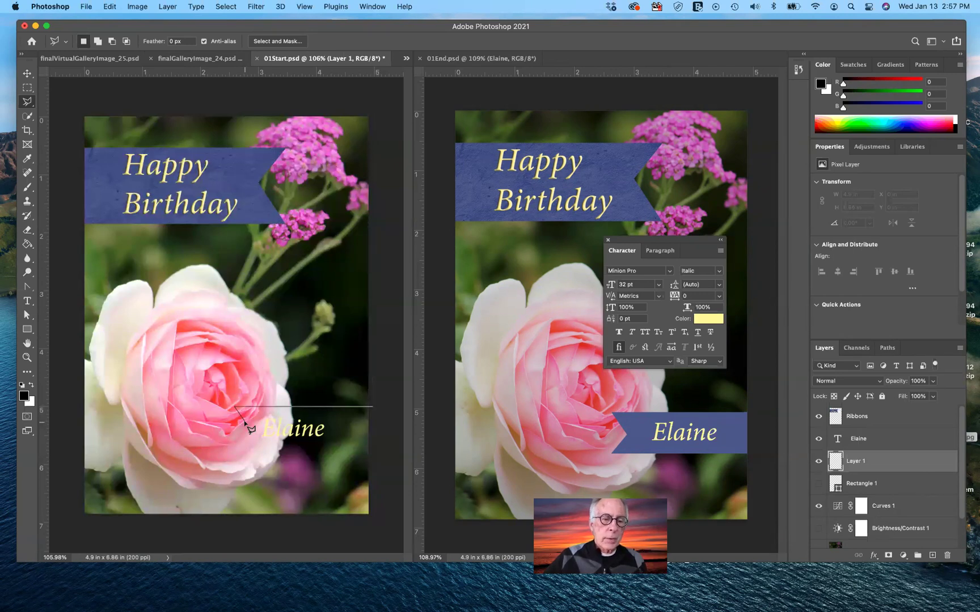
pyautogui.click(245, 422)
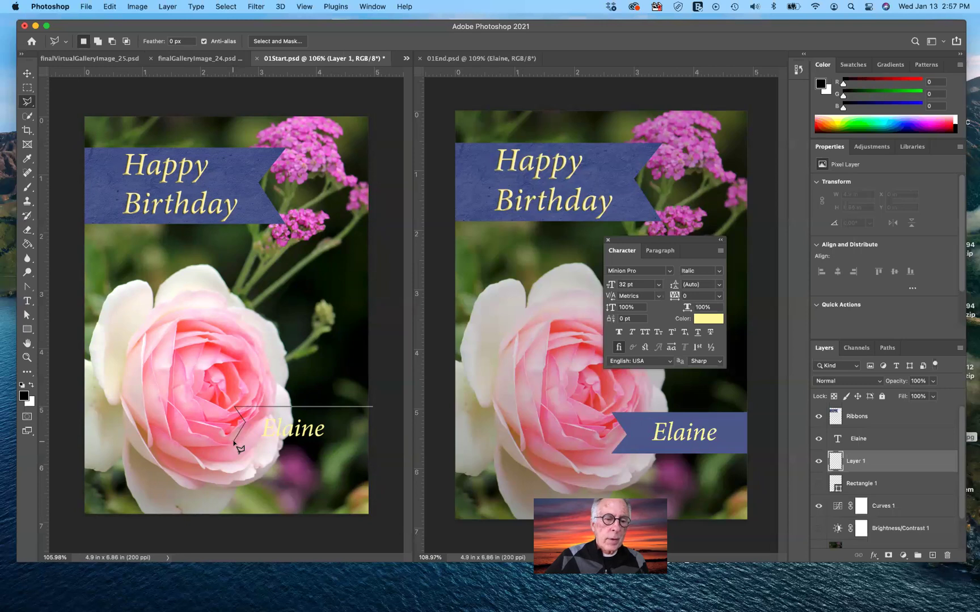
pyautogui.click(234, 442)
pyautogui.click(373, 442)
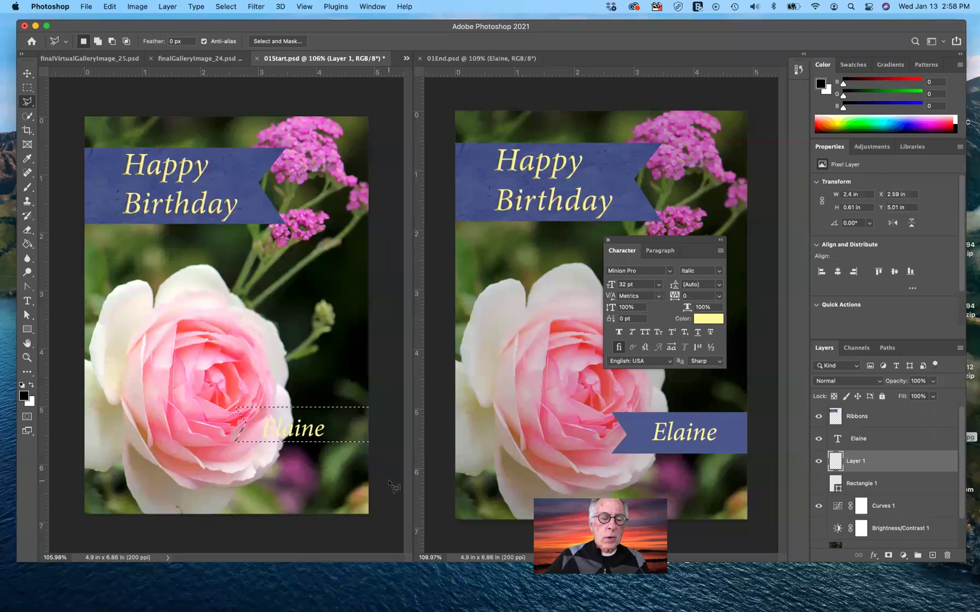
# - Fill the selection on Layer 1 with blue sampled from the Happy Birthday ribbon, and move the deselected shape slightly right and down
pyautogui.click(23, 397)
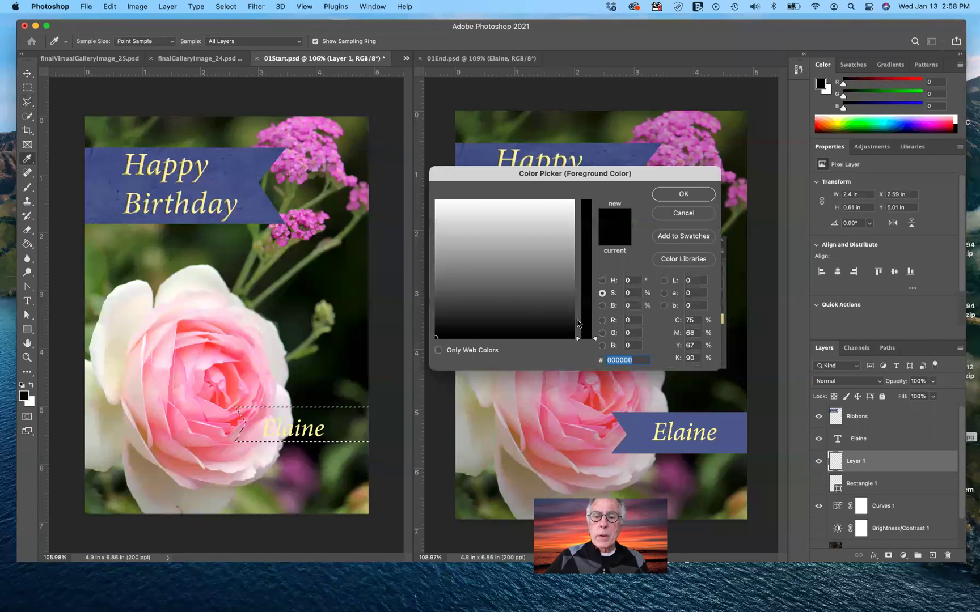
pyautogui.click(246, 177)
pyautogui.click(684, 194)
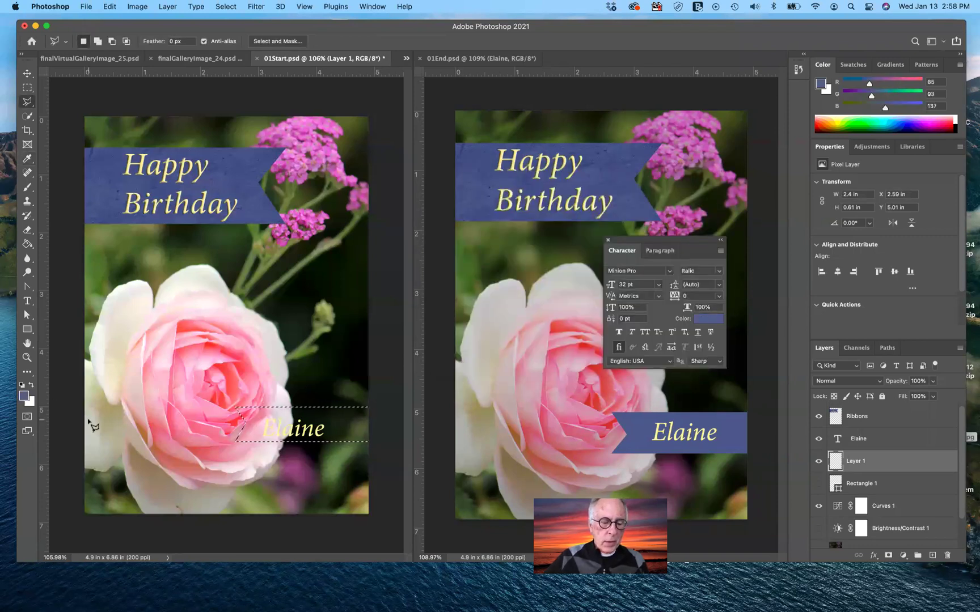
pyautogui.hotkey('alt', 'BackSpace')
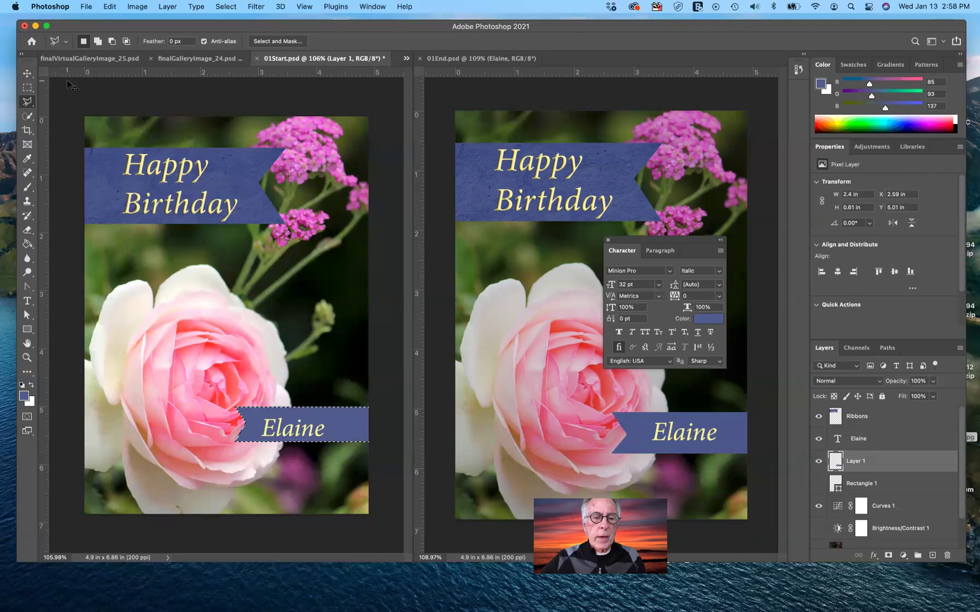
pyautogui.press('super+d')
pyautogui.click(28, 74)
pyautogui.moveTo(348, 423)
pyautogui.mouseDown()
pyautogui.moveTo(331, 387)
pyautogui.moveTo(343, 429)
pyautogui.moveTo(359, 428)
pyautogui.mouseUp()
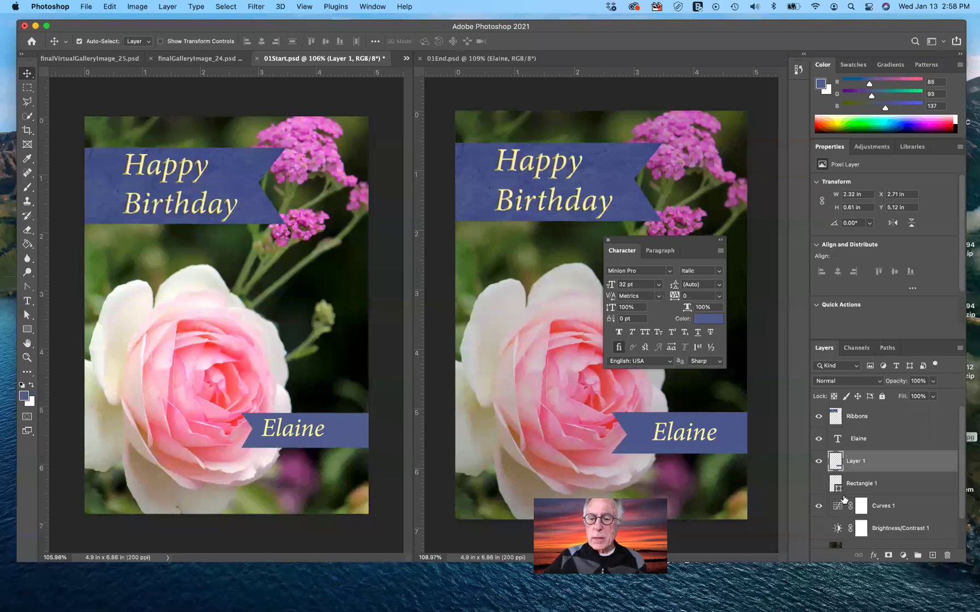
# - Hide the Layer 1 ribbon and show the Rectangle 1 shape ribbon behind the name again
pyautogui.click(818, 462)
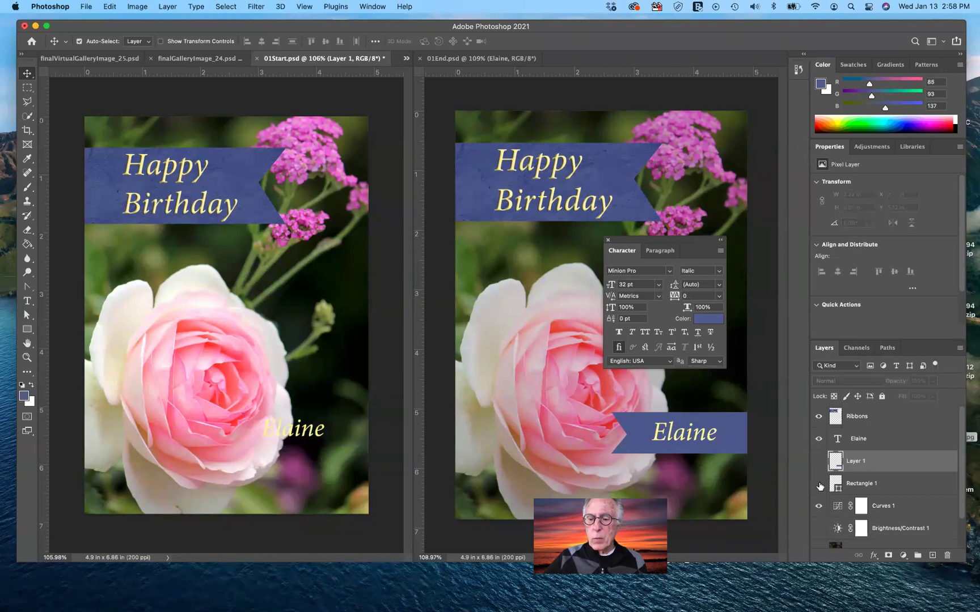
pyautogui.click(818, 483)
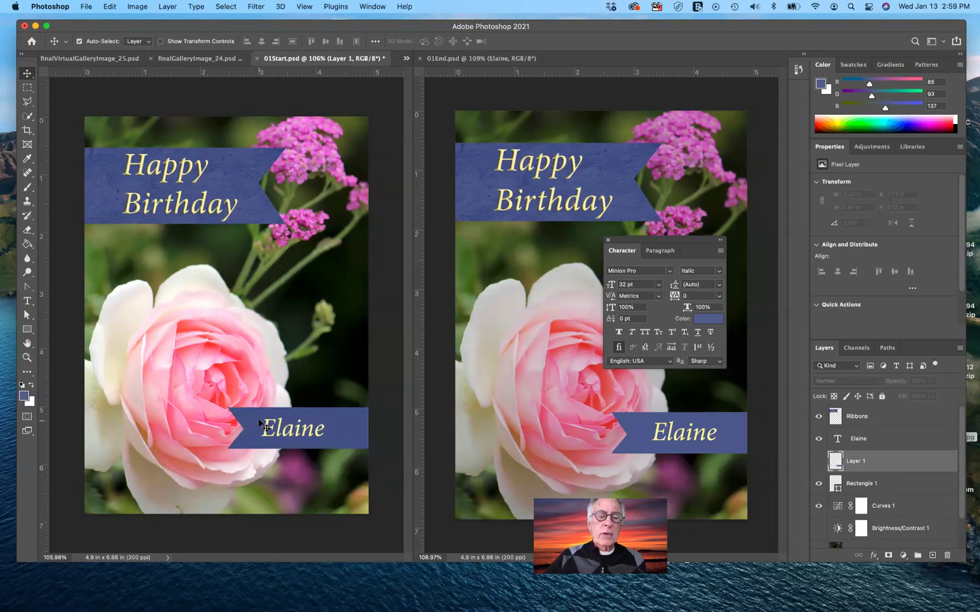
pyautogui.moveTo(26, 317); pyautogui.dragTo(44, 324)
pyautogui.click(45, 324)
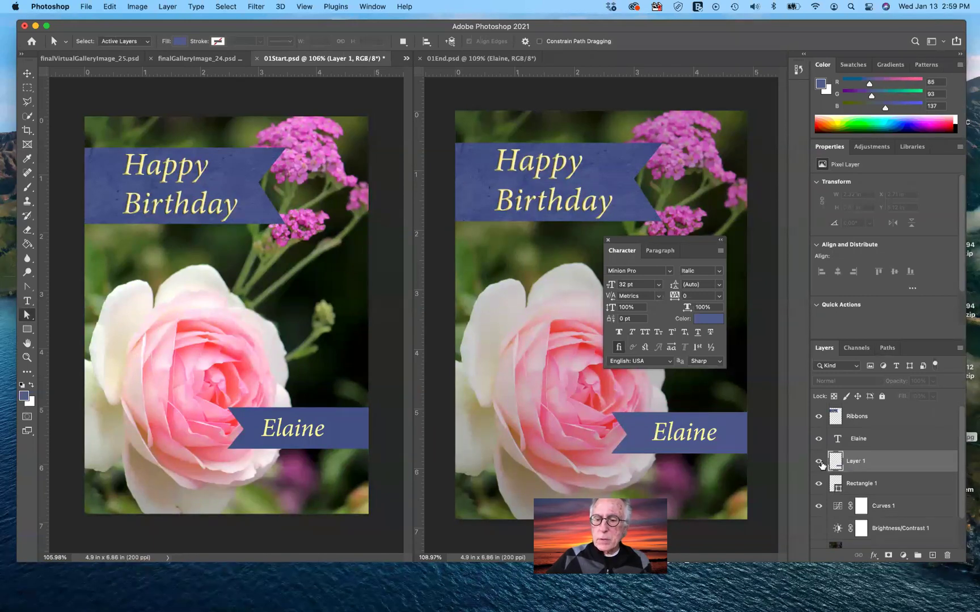
pyautogui.click(820, 463)
pyautogui.click(820, 463)
# - Try pulling the ribbon's notch point outward to the left with the Direct Selection tool, and undo that change
pyautogui.click(284, 440)
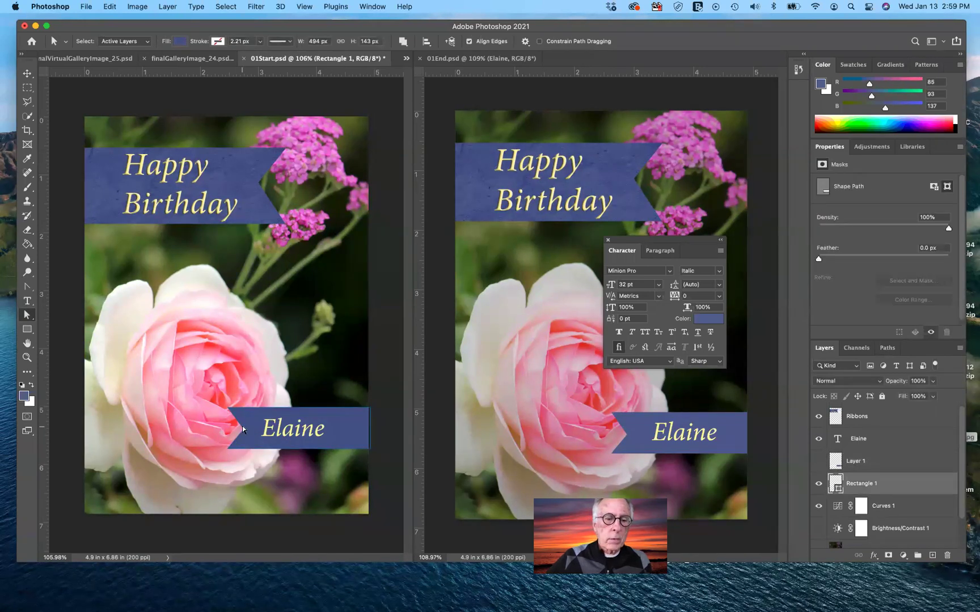
pyautogui.moveTo(243, 428); pyautogui.dragTo(187, 440)
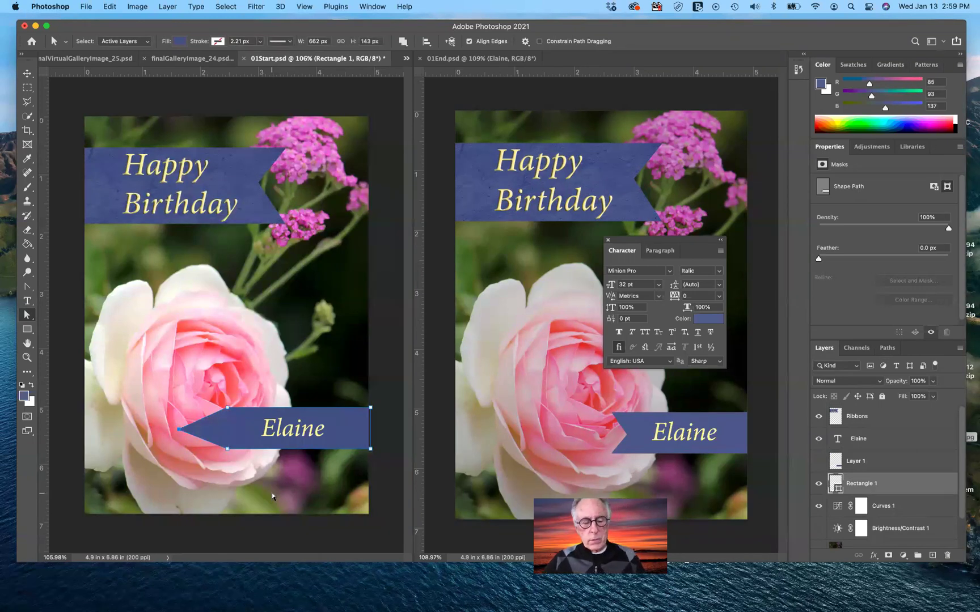
pyautogui.press('super+z')
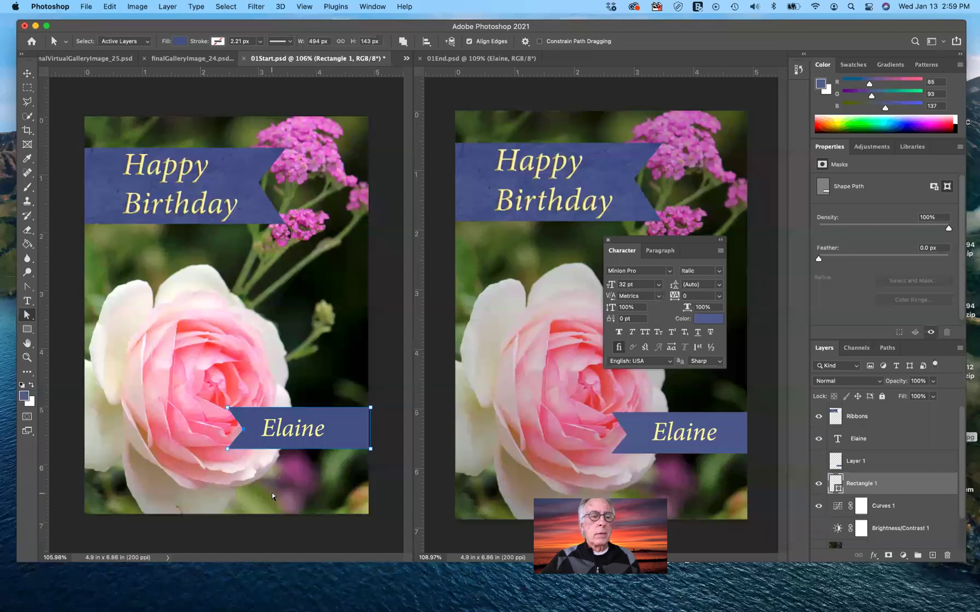
pyautogui.click(282, 534)
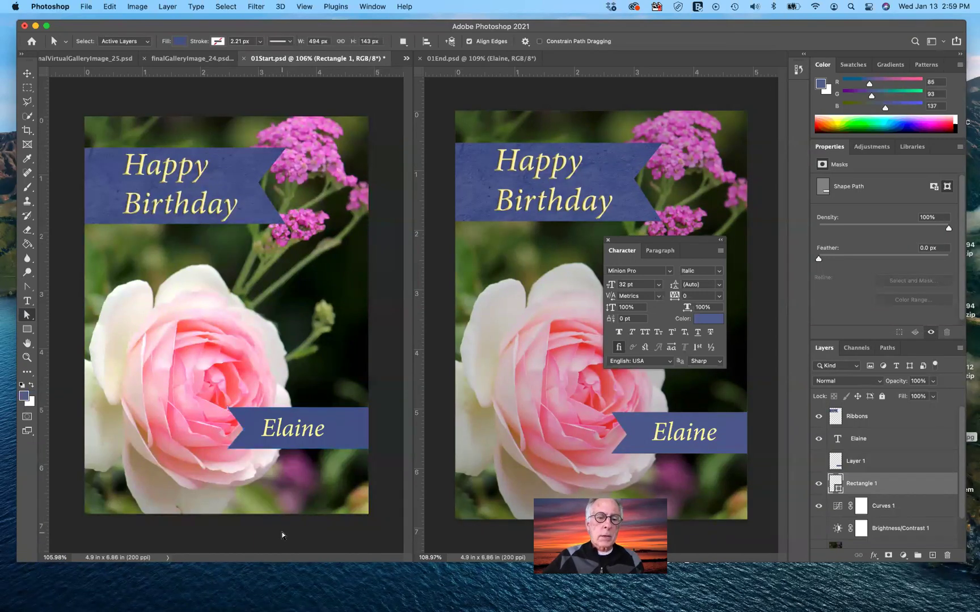